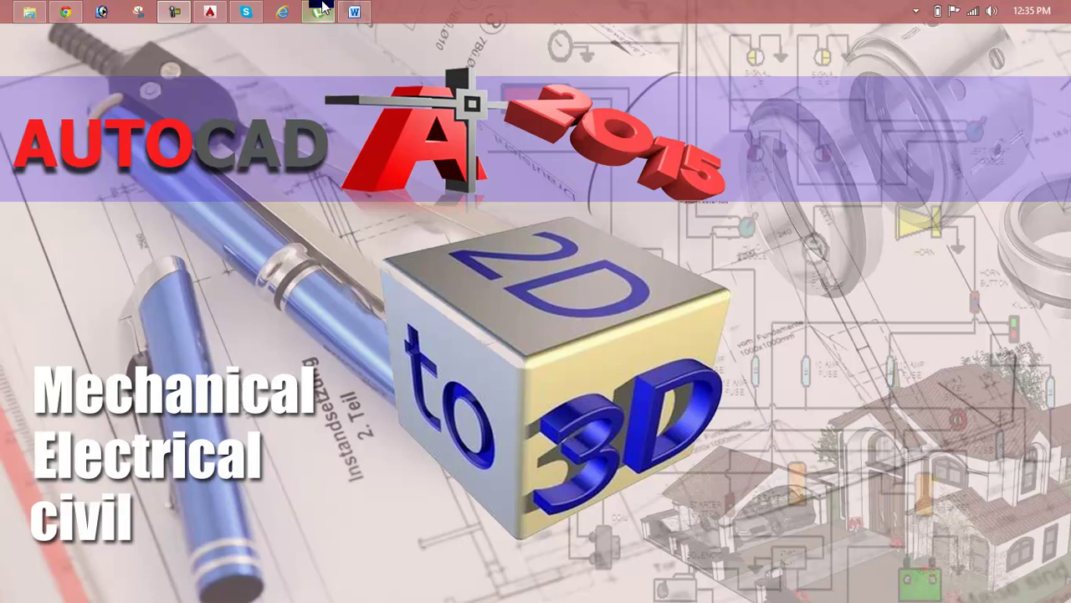
Bring the Lesson 53 Word notes on editing polylines and splines to the front.
left_click(354, 11)
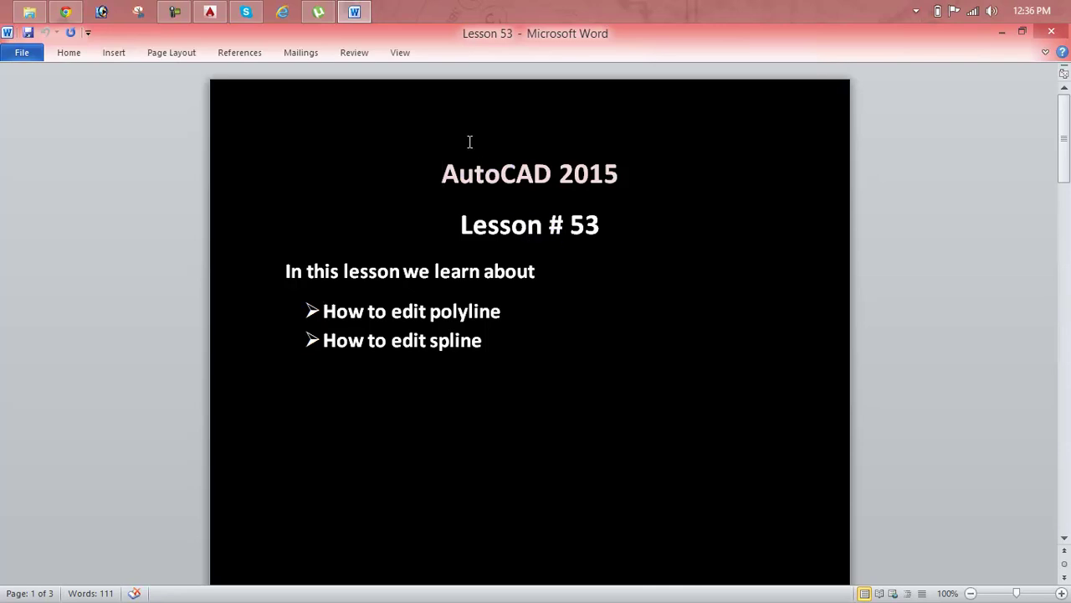
Switch from the Lesson 53 Word notes back to the AutoCAD drawing.
left_click(207, 13)
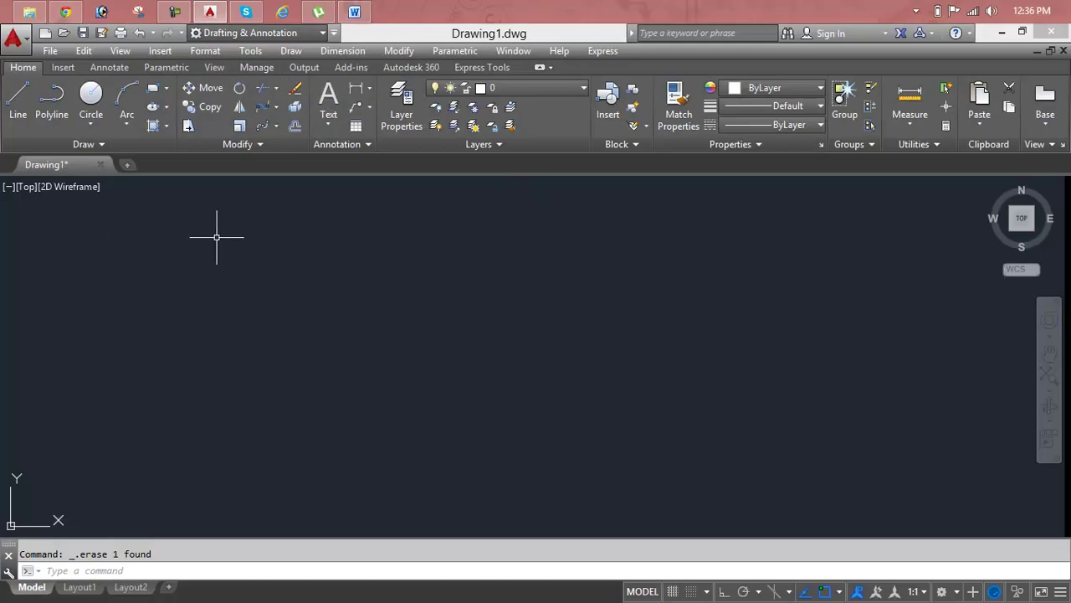
Draw an open zigzag polyline through six points, forming five straight segments.
key("Escape")
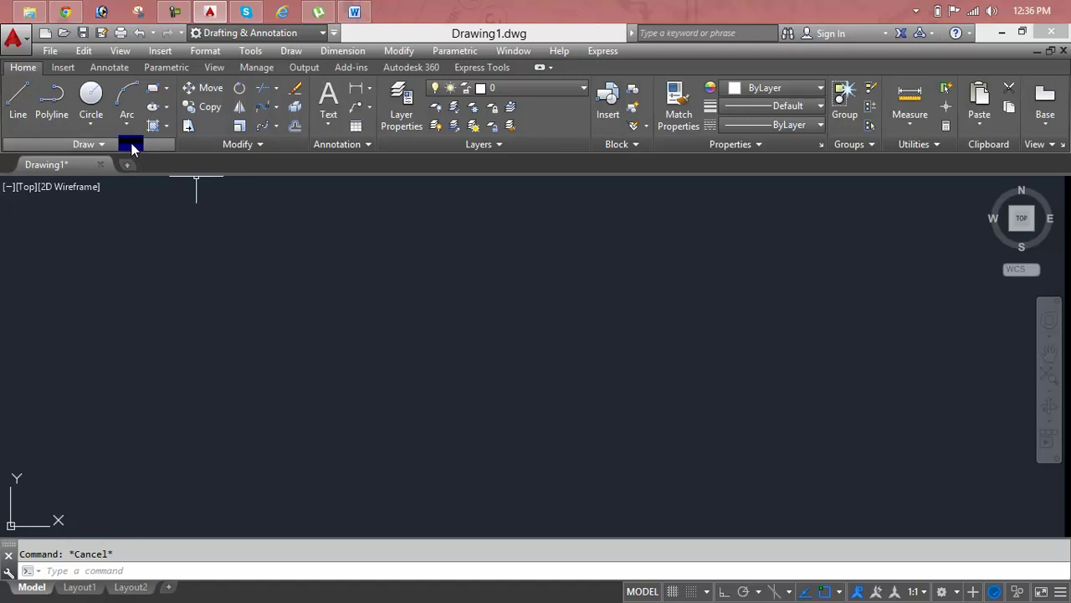
left_click(42, 116)
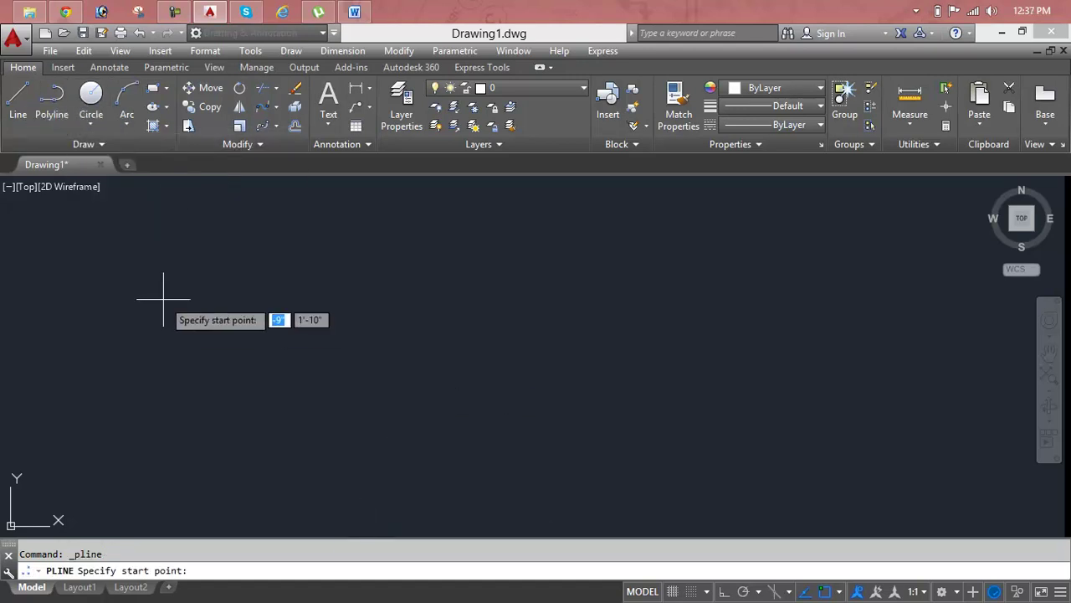
left_click(166, 335)
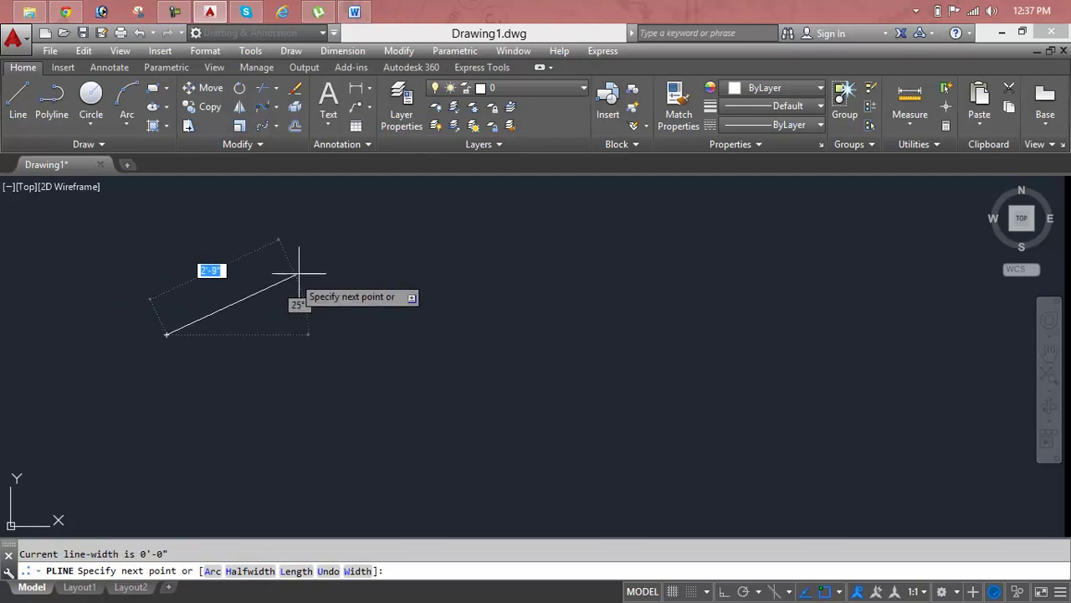
left_click(344, 241)
left_click(503, 332)
left_click(711, 227)
left_click(902, 391)
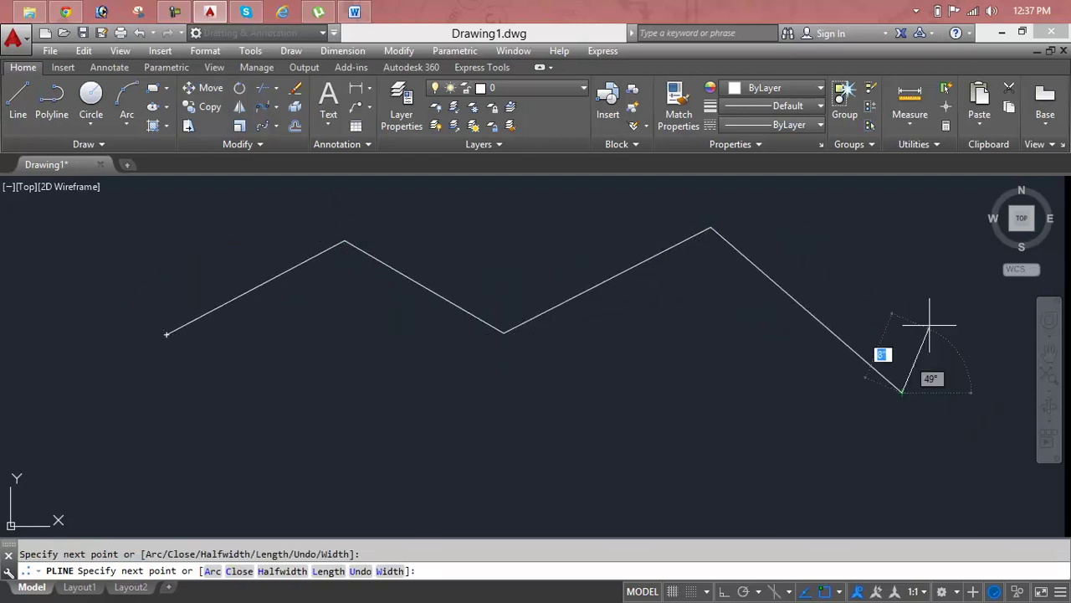
left_click(945, 249)
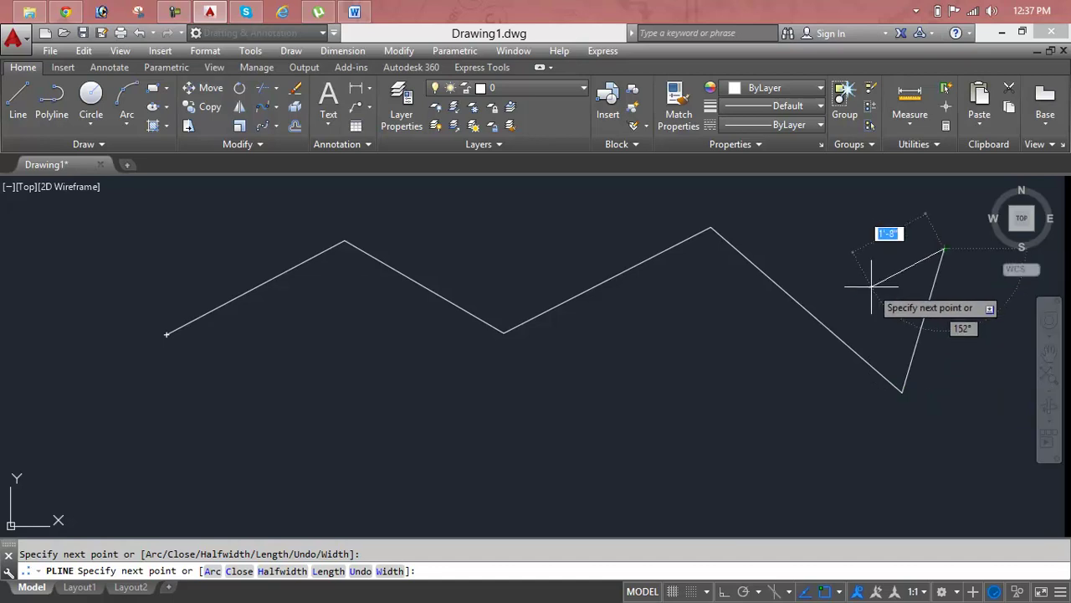
key("Return")
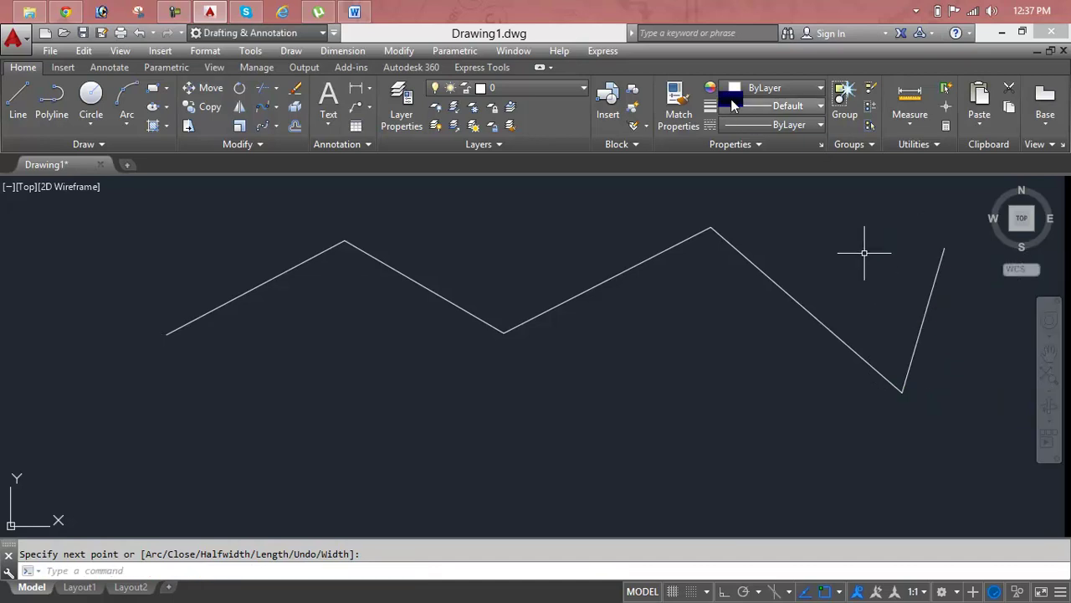
Zoom to extents, then zoom out and pan so the zigzag sits toward the upper left.
scroll(527, 208, "down", 2)
middle_click_drag(527, 208, 483, 244)
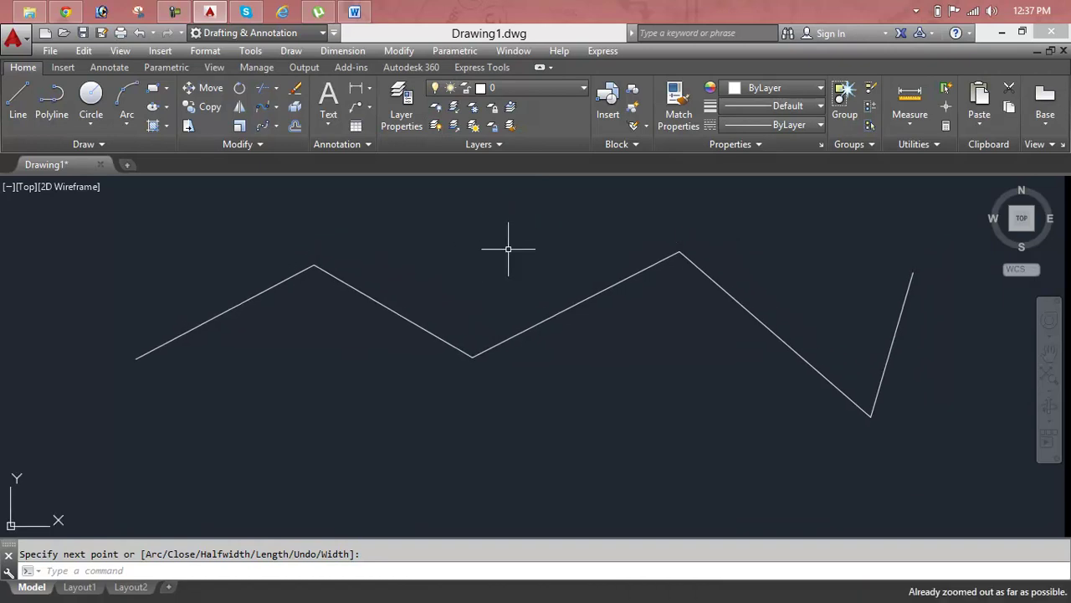
type("z")
key("Return")
type("e")
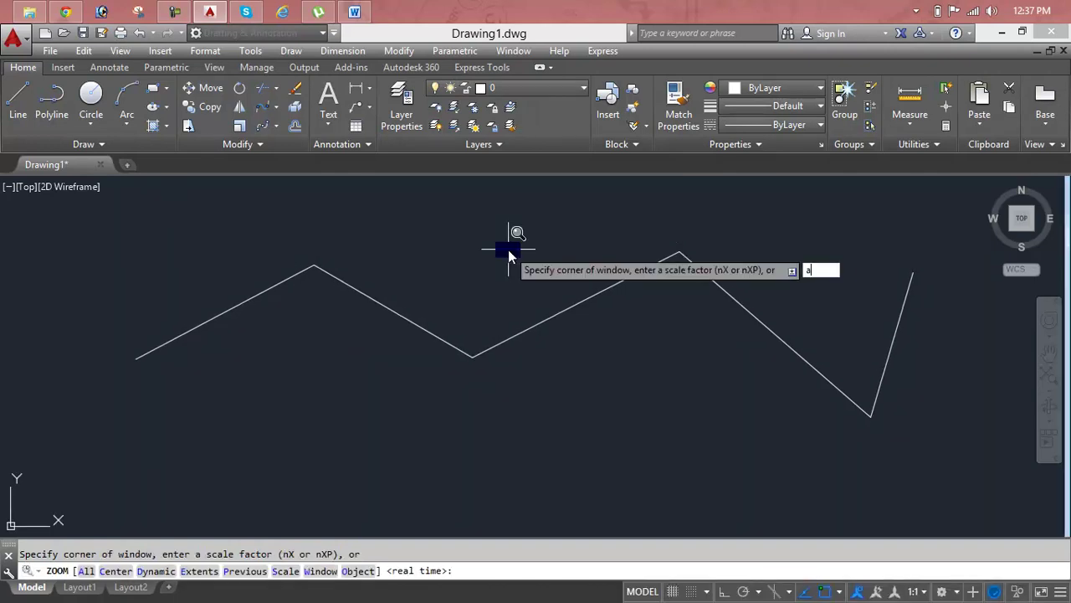
key("Return")
scroll(453, 228, "down", 4)
middle_click_drag(453, 228, 283, 226)
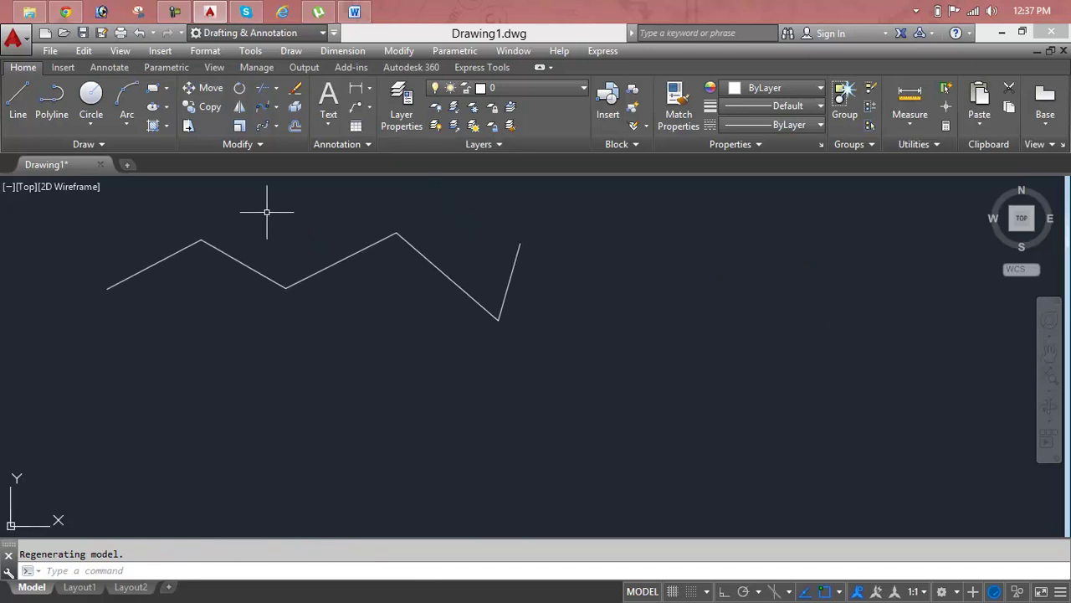
Open and then close the Modify tools and the Properties palette, leaving no panels open.
left_click(231, 150)
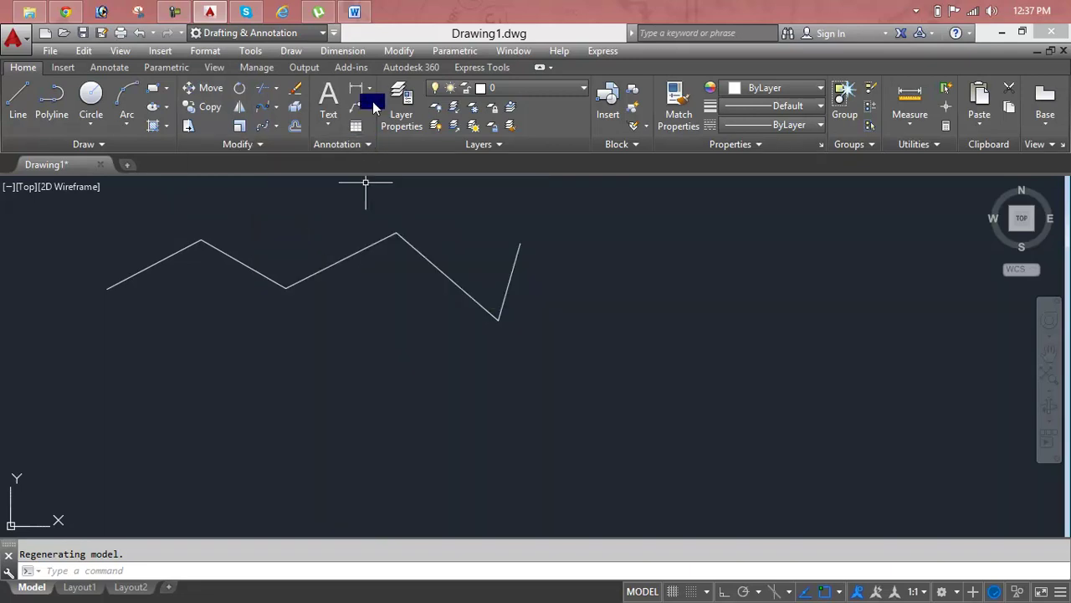
left_click(387, 52)
left_click(388, 42)
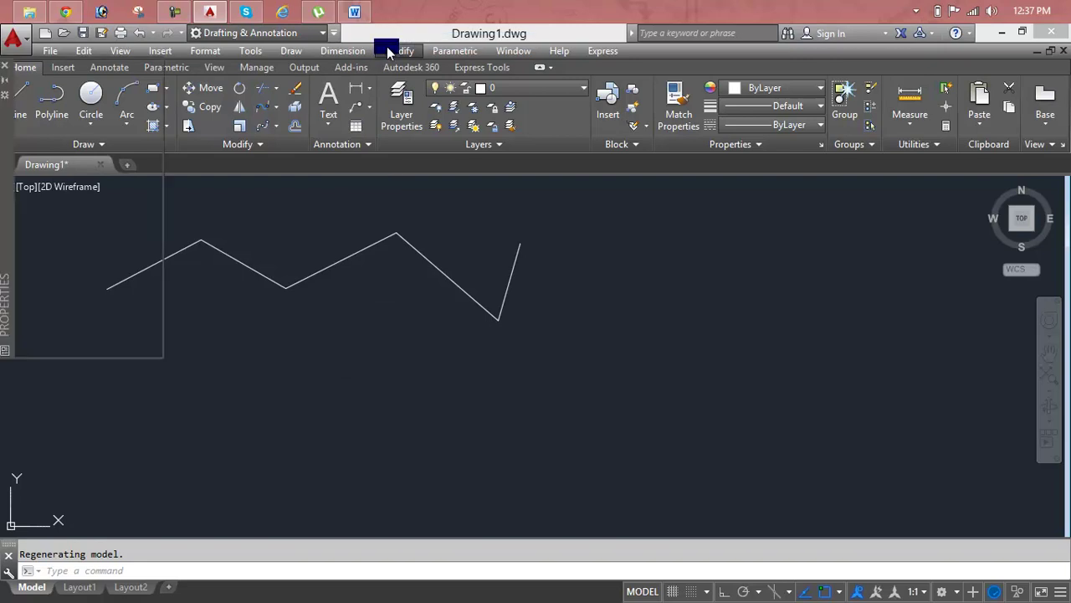
left_click(388, 52)
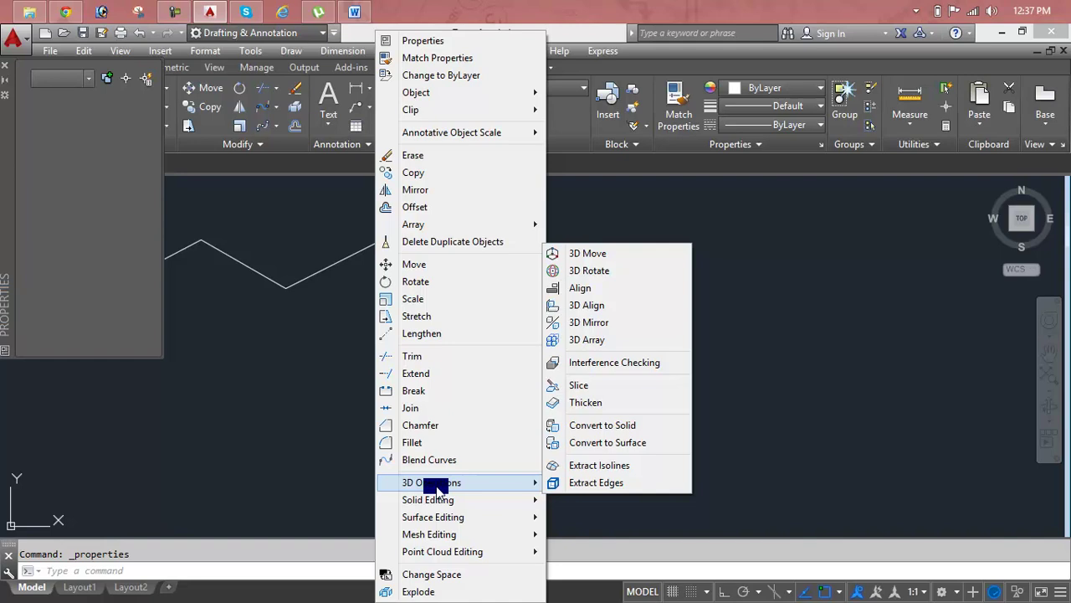
left_click(295, 245)
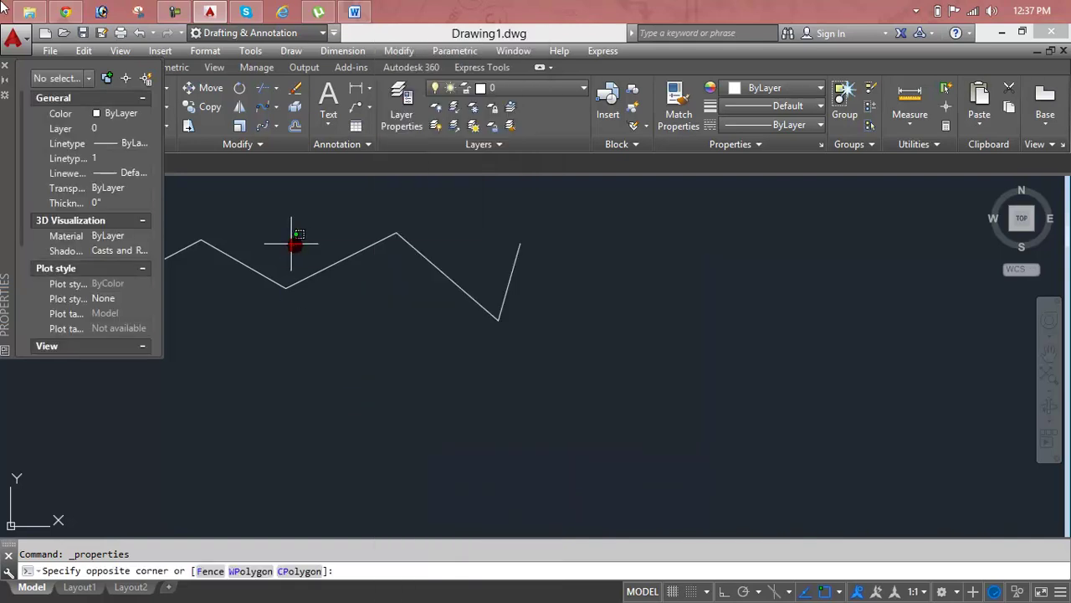
left_click(9, 75)
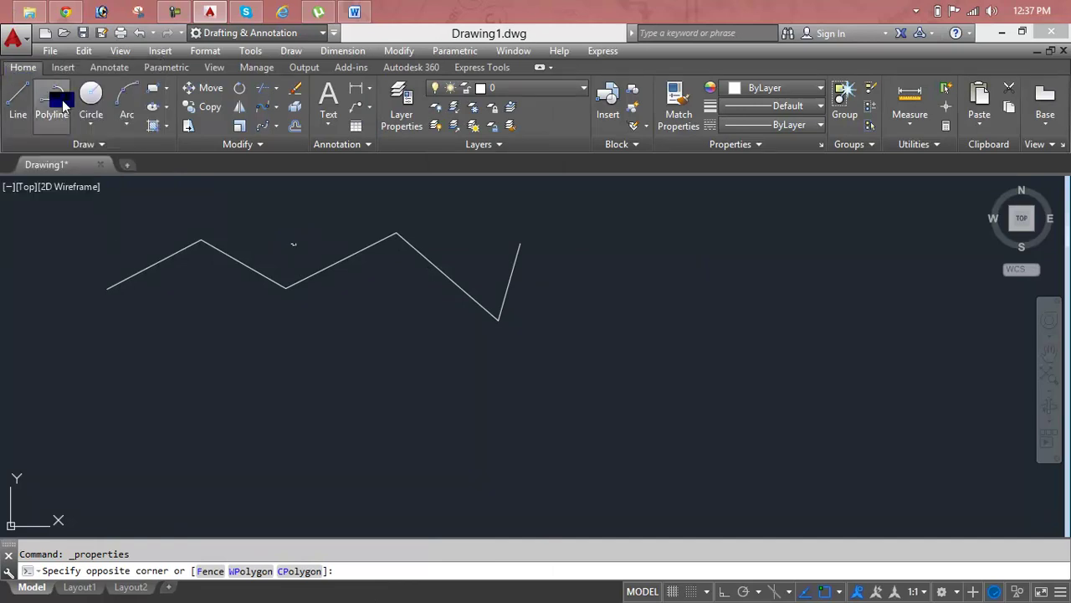
left_click(360, 234)
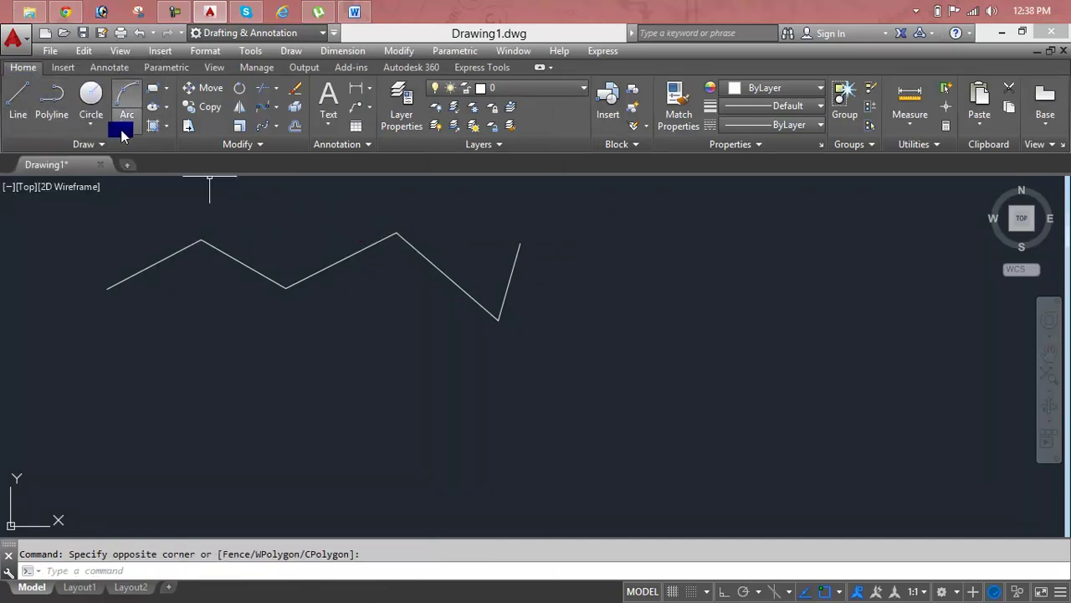
left_click(251, 143)
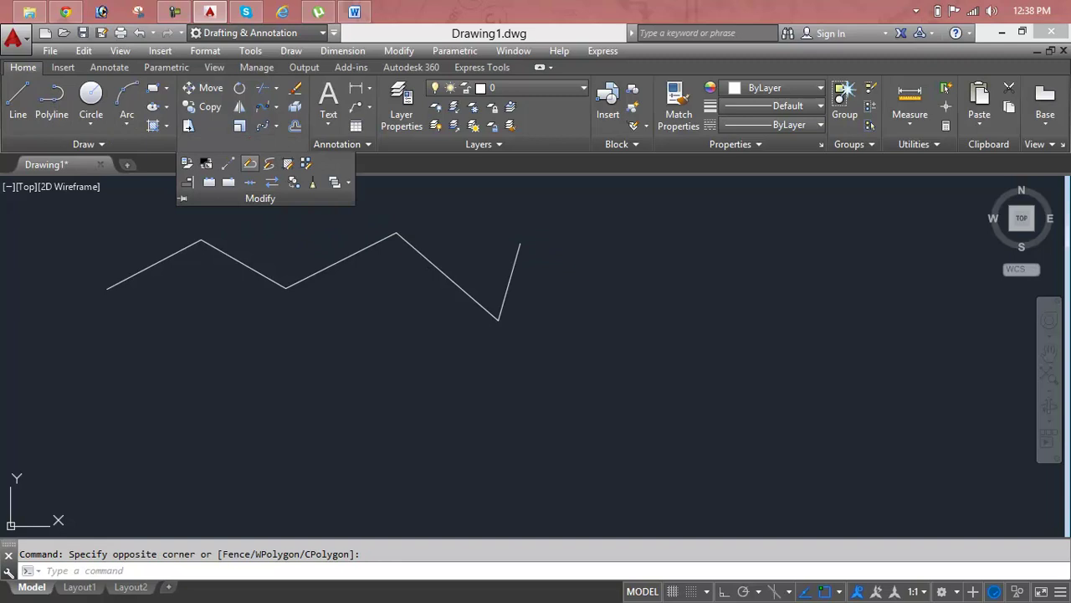
left_click(252, 171)
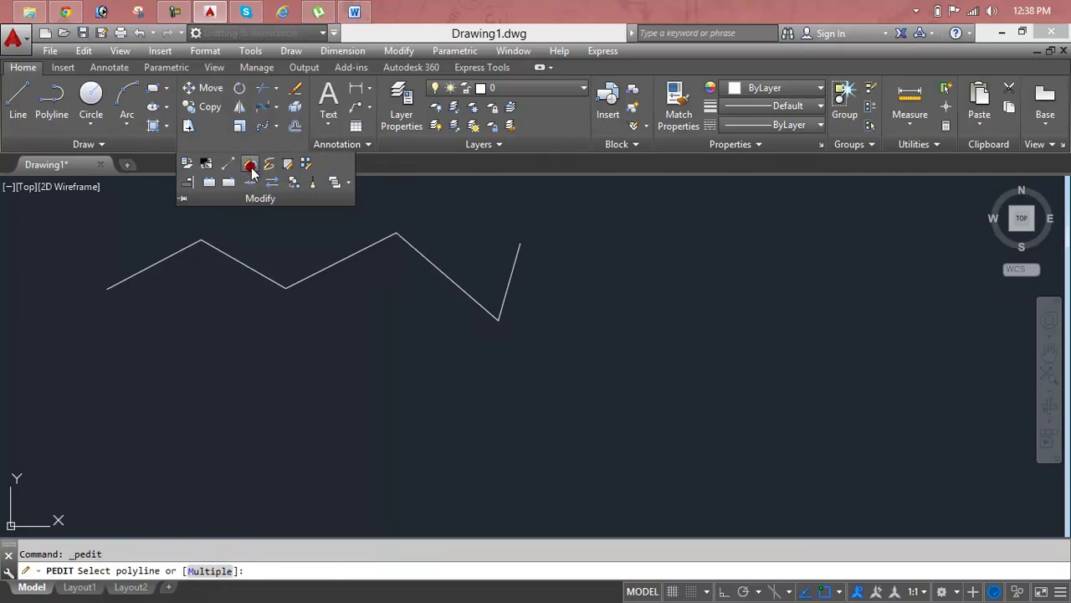
left_click(253, 270)
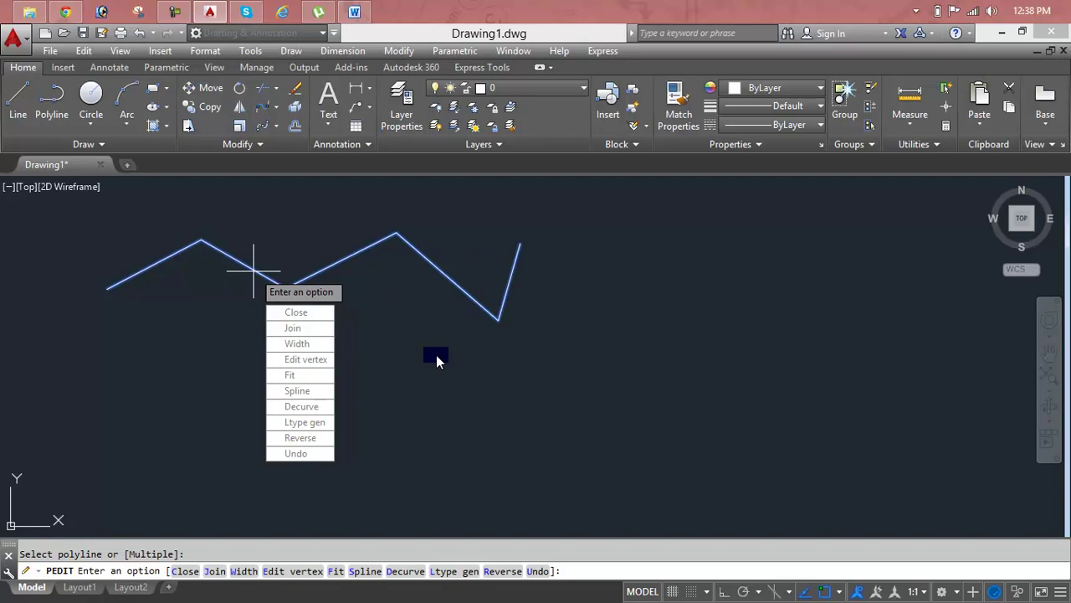
type("c")
key("Return")
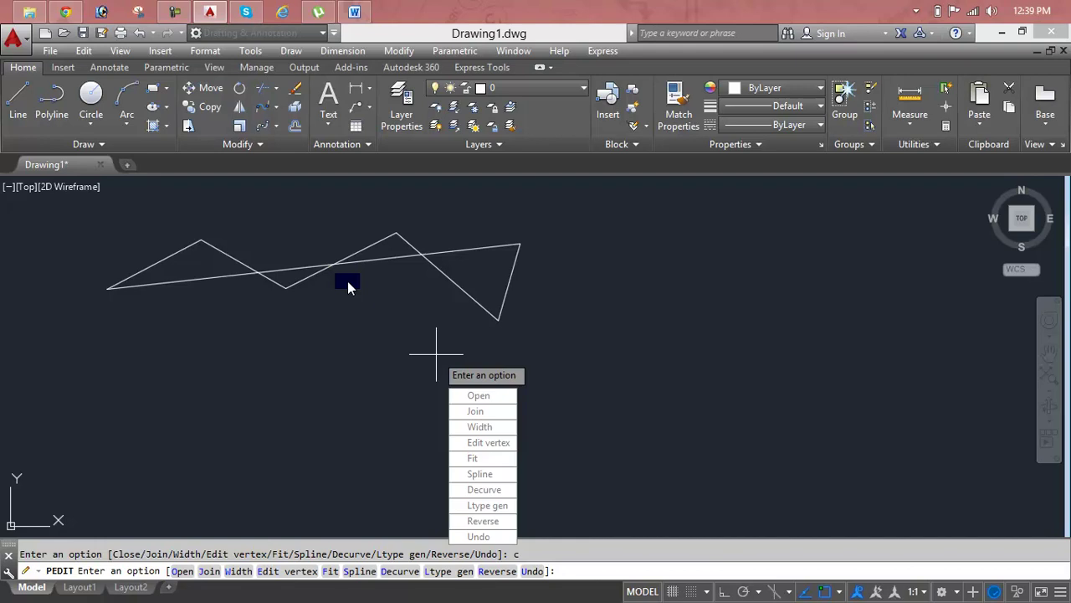
key("Return")
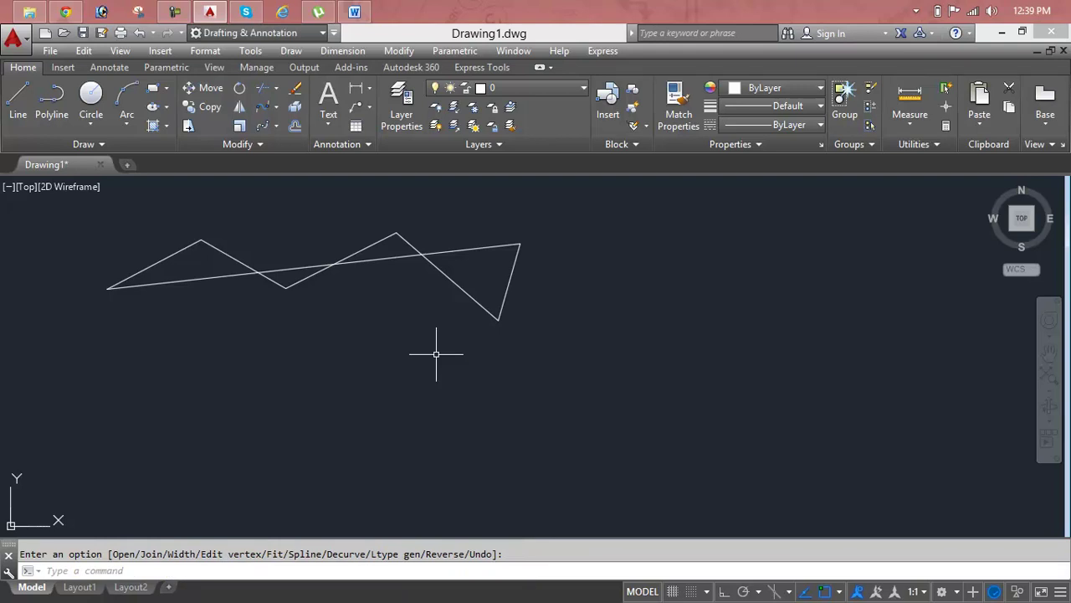
key("ctrl+z")
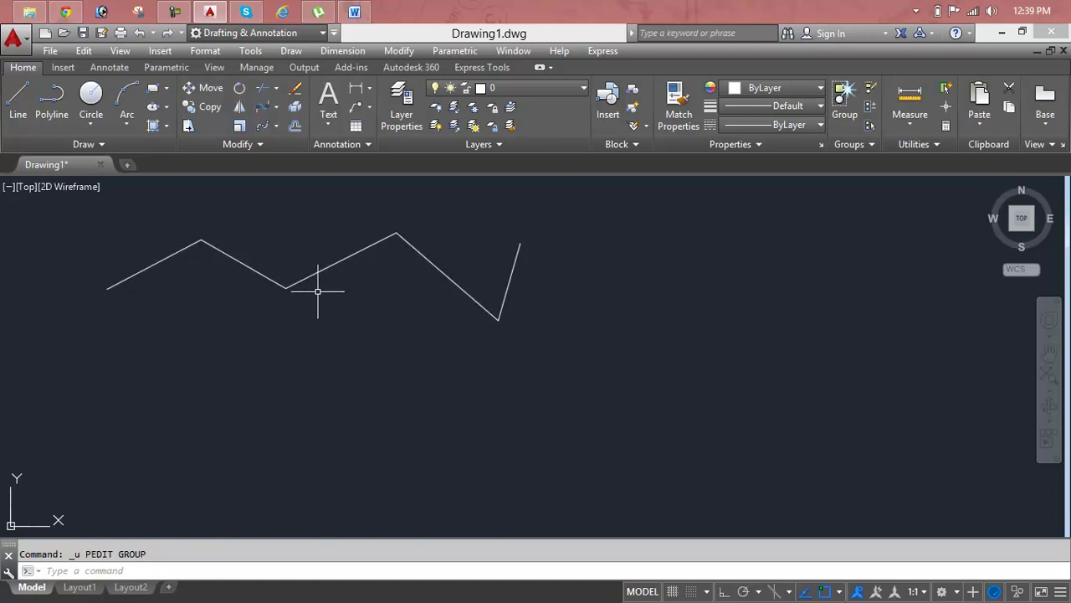
Start Edit Polyline on the zigzag polyline from the Modify slide-out.
key("Escape")
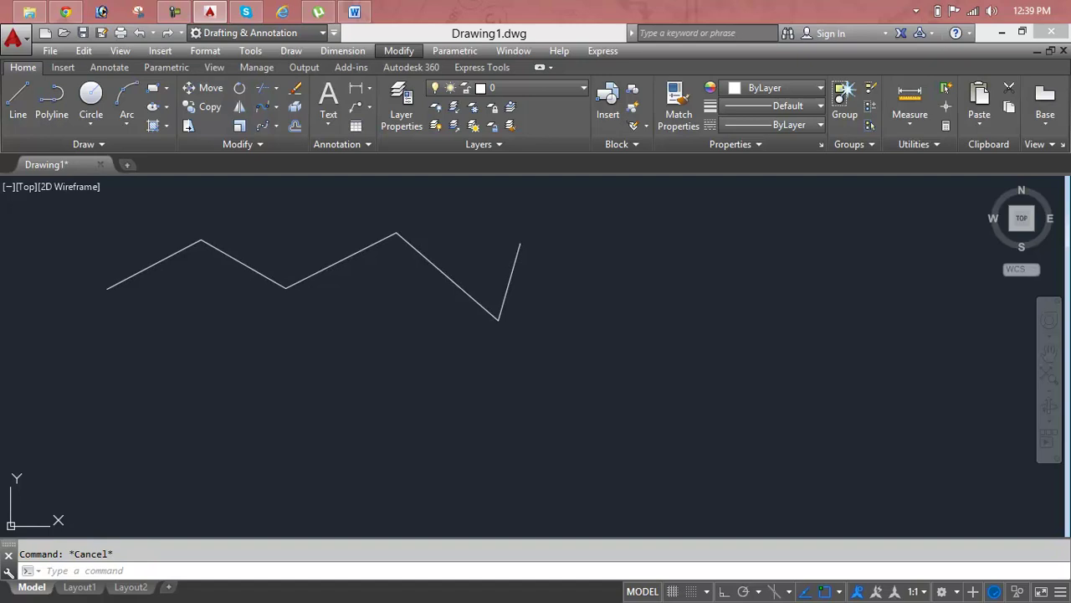
left_click(261, 144)
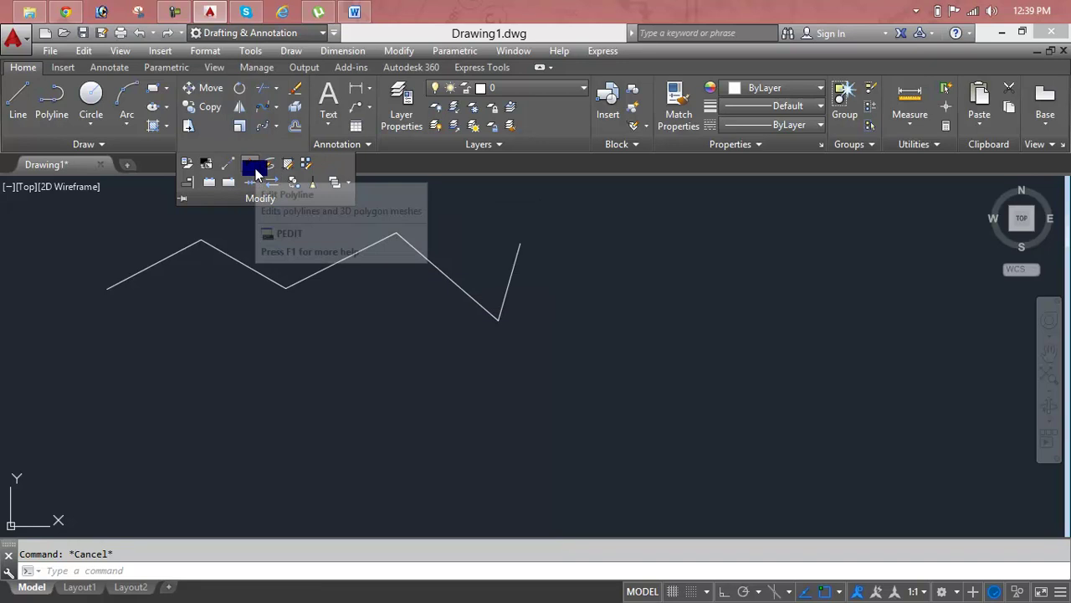
left_click(268, 164)
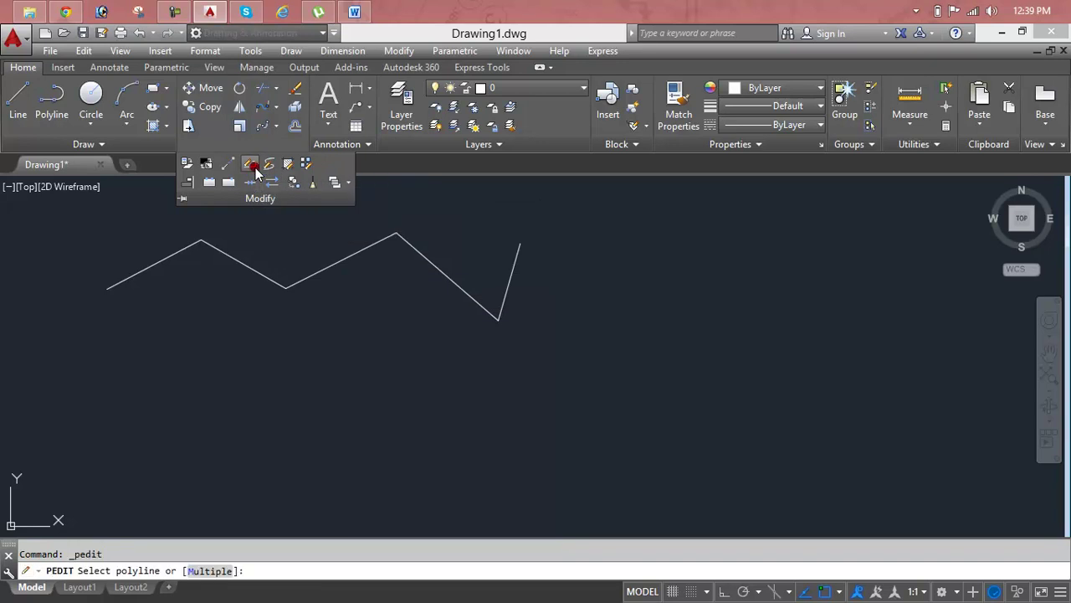
left_click(308, 277)
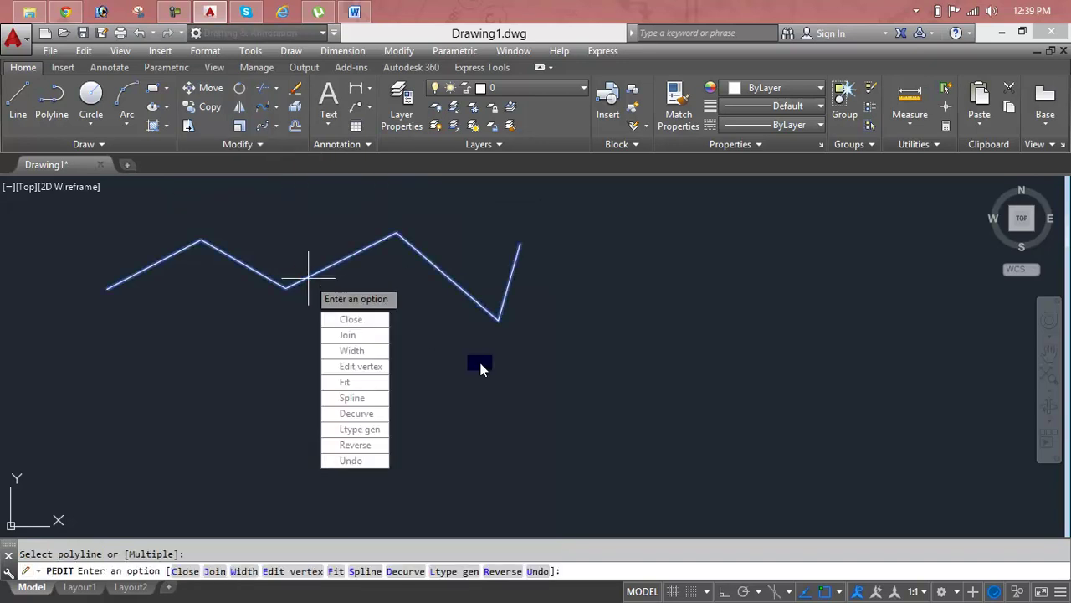
Close the zigzag polyline with C, then undo the closing segment with U.
type("c")
key("Return")
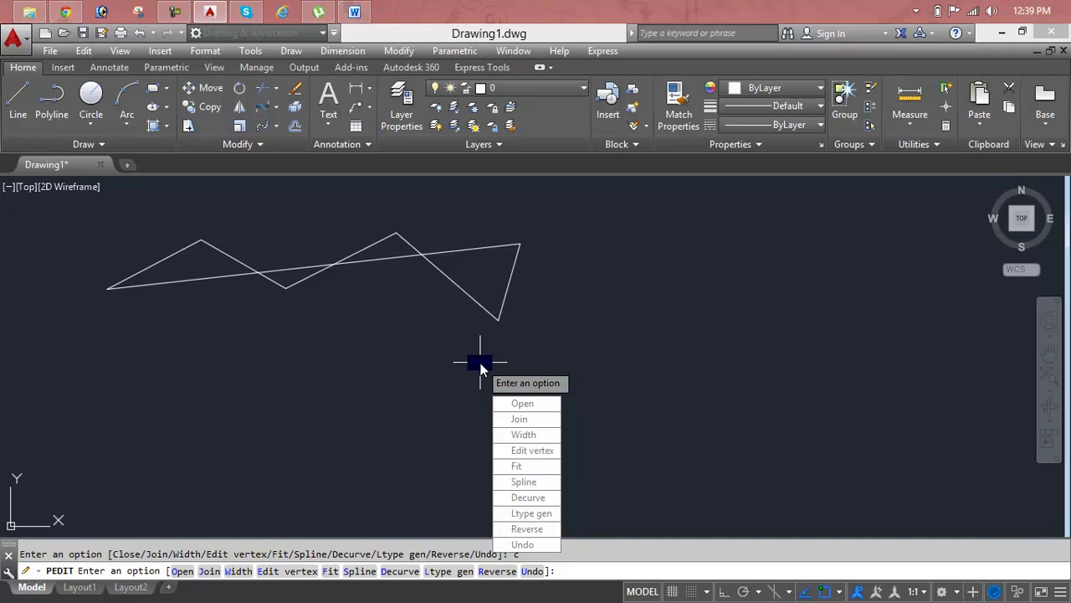
type("u")
key("Return")
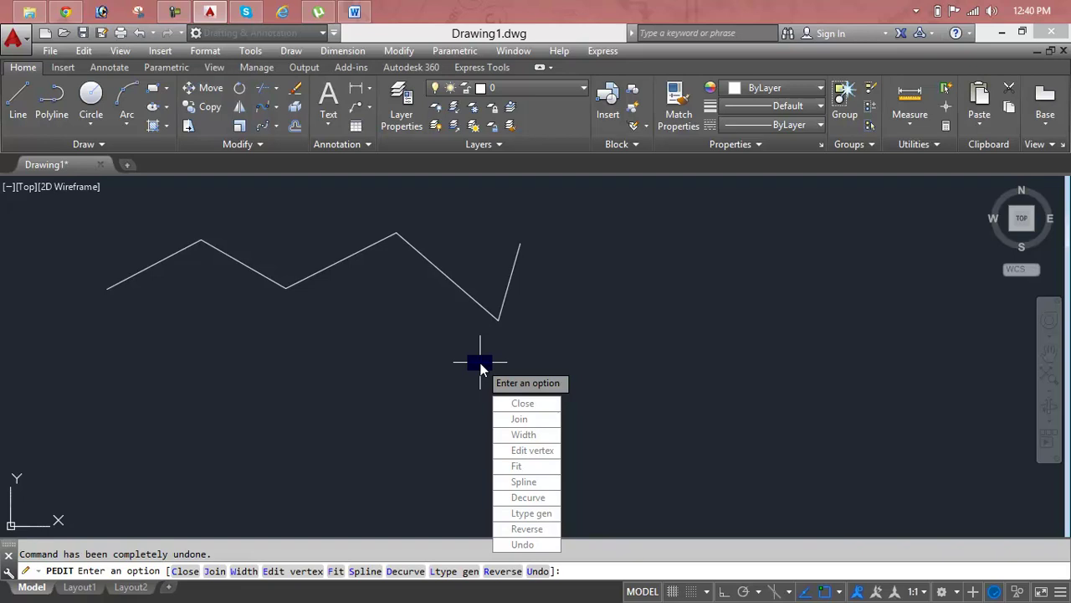
Widen all segments of the zigzag polyline to 1'.
type("w")
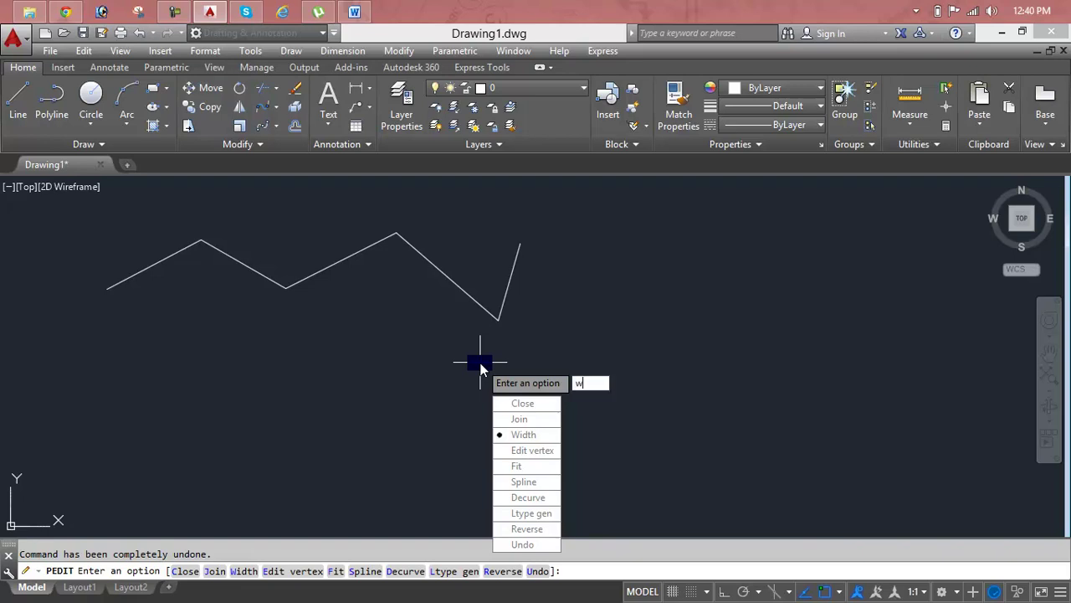
key("Return")
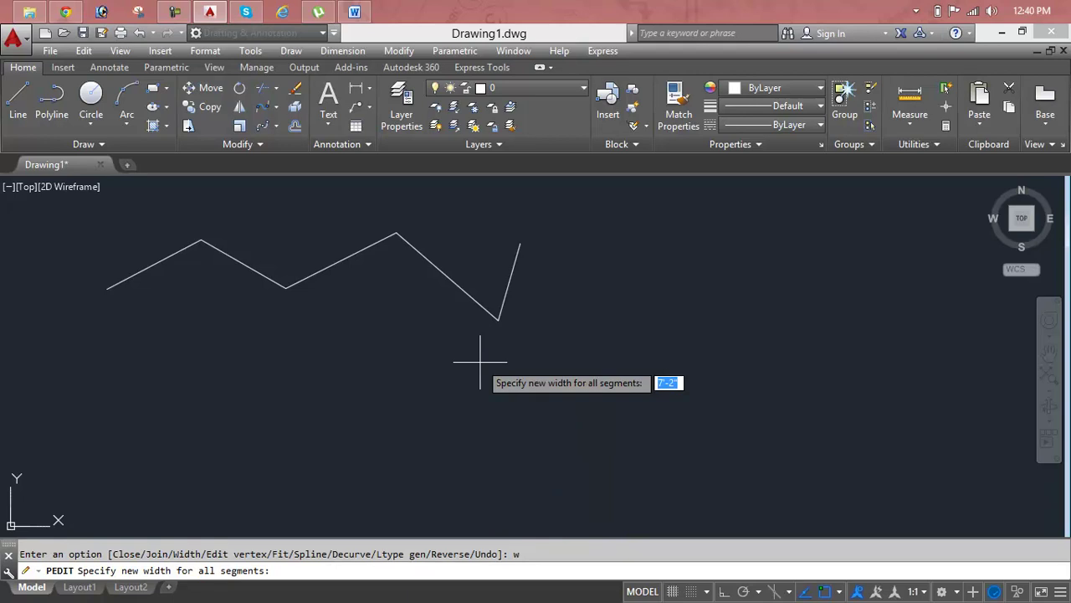
type("1")
key("Return")
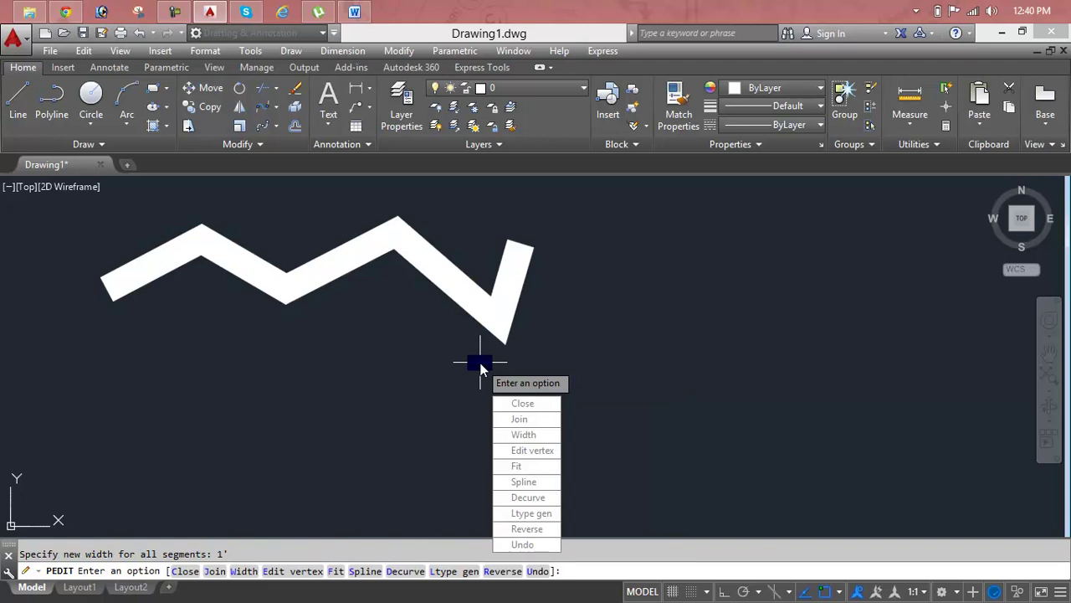
Reset the zigzag polyline's width to 0'0" for all segments.
type("w")
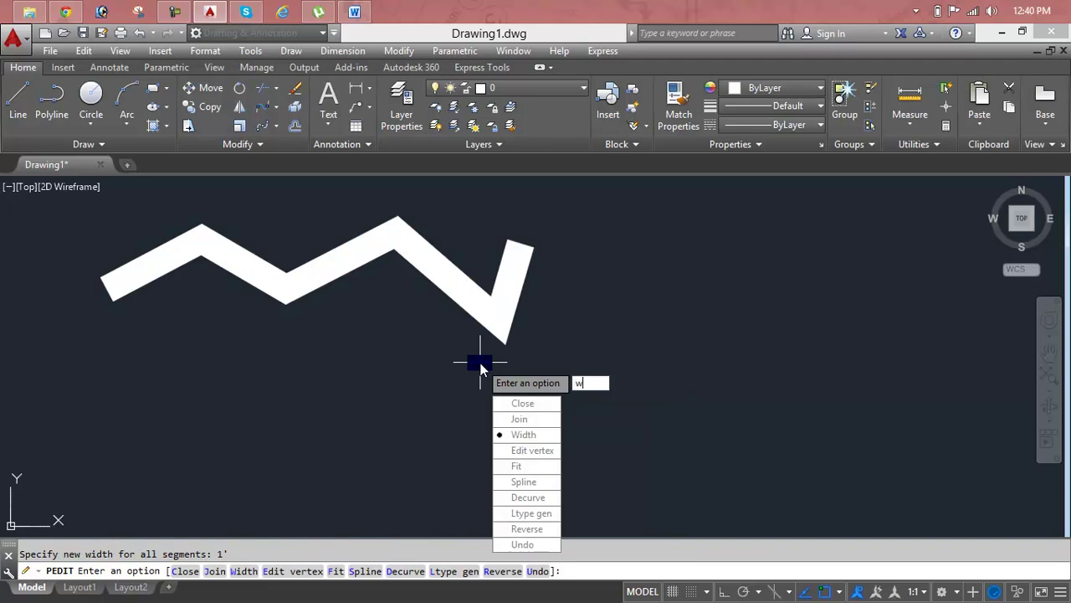
key("Return")
type("0'0\"")
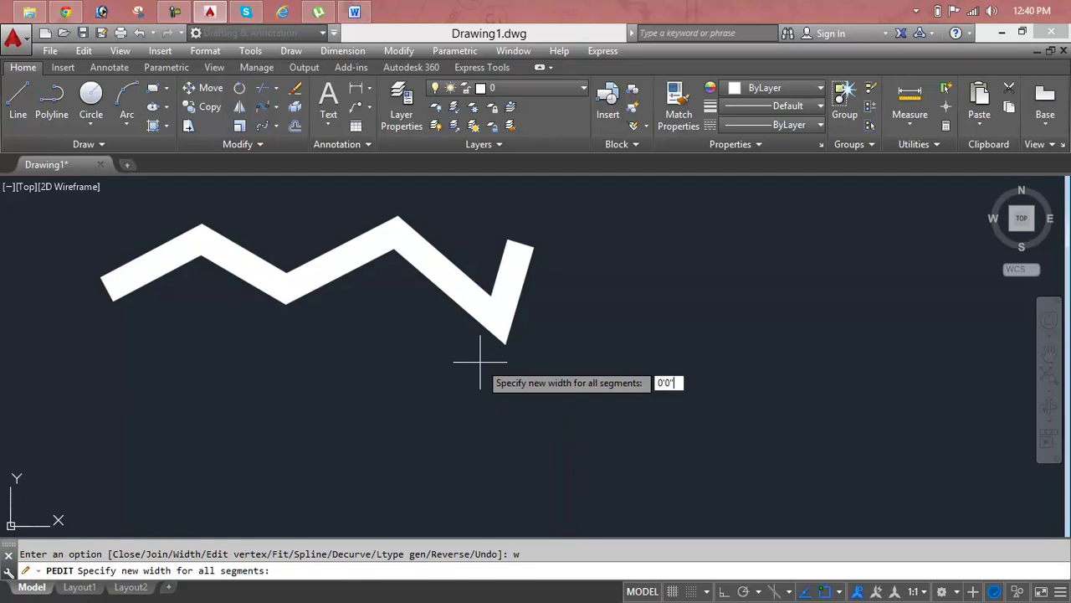
key("Return")
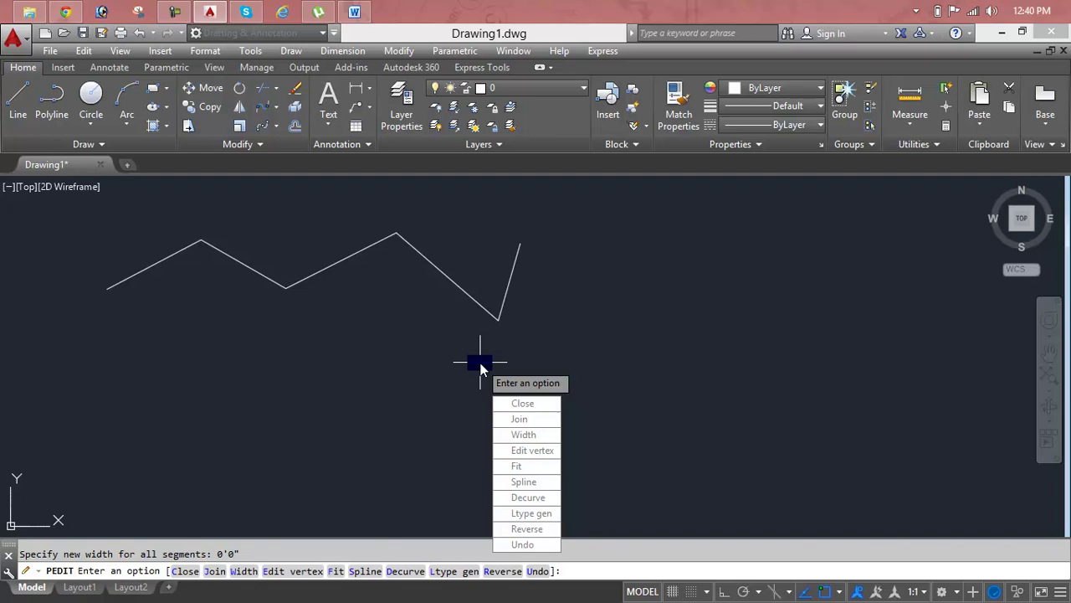
Turn linetype generation ON for the zigzag polyline.
type("l")
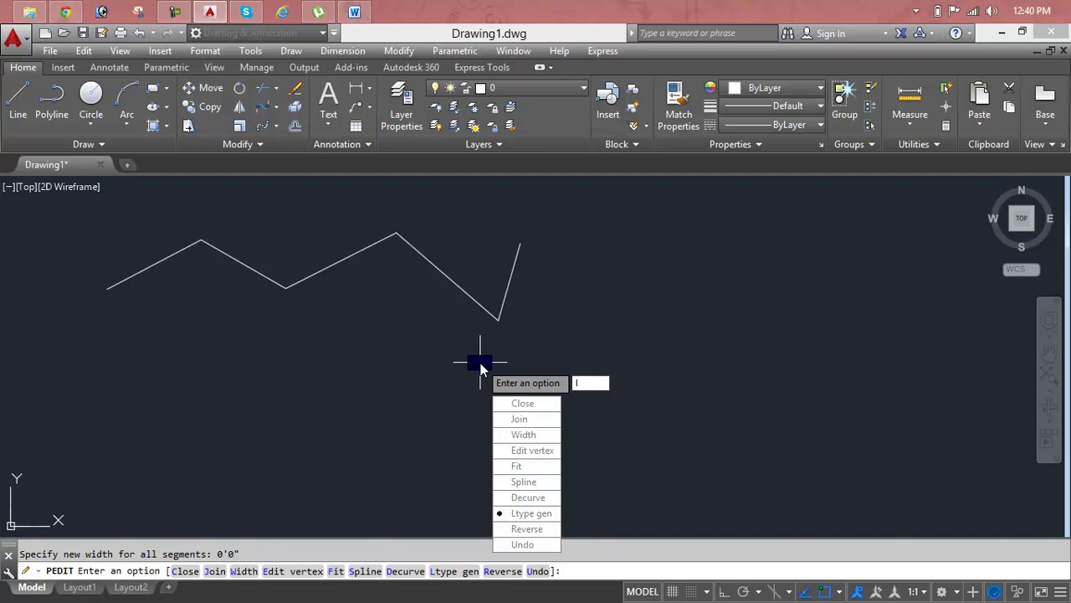
key("Return")
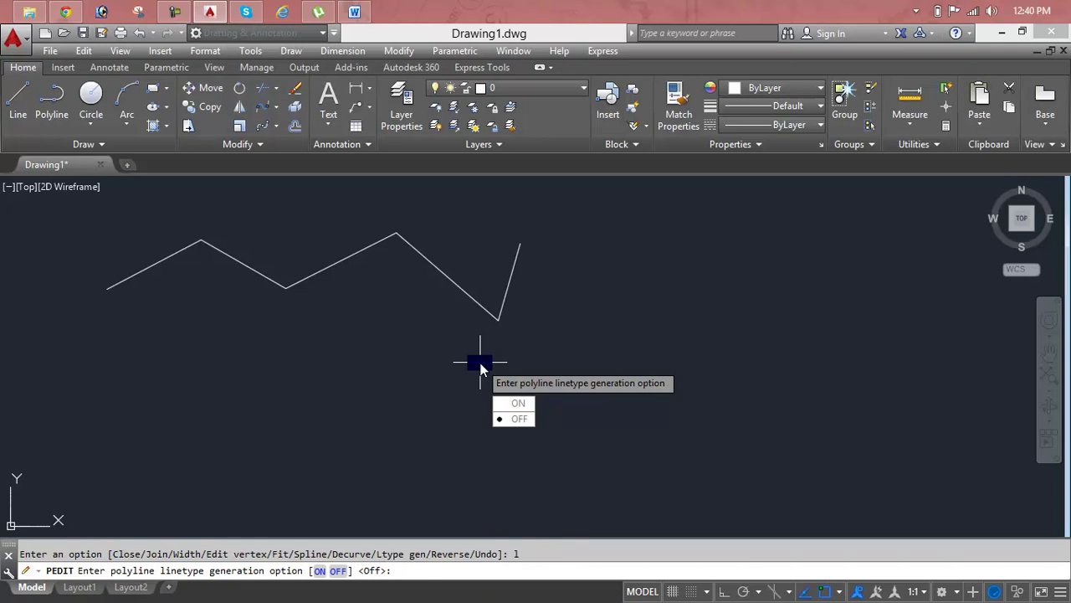
key("Up")
key("Return")
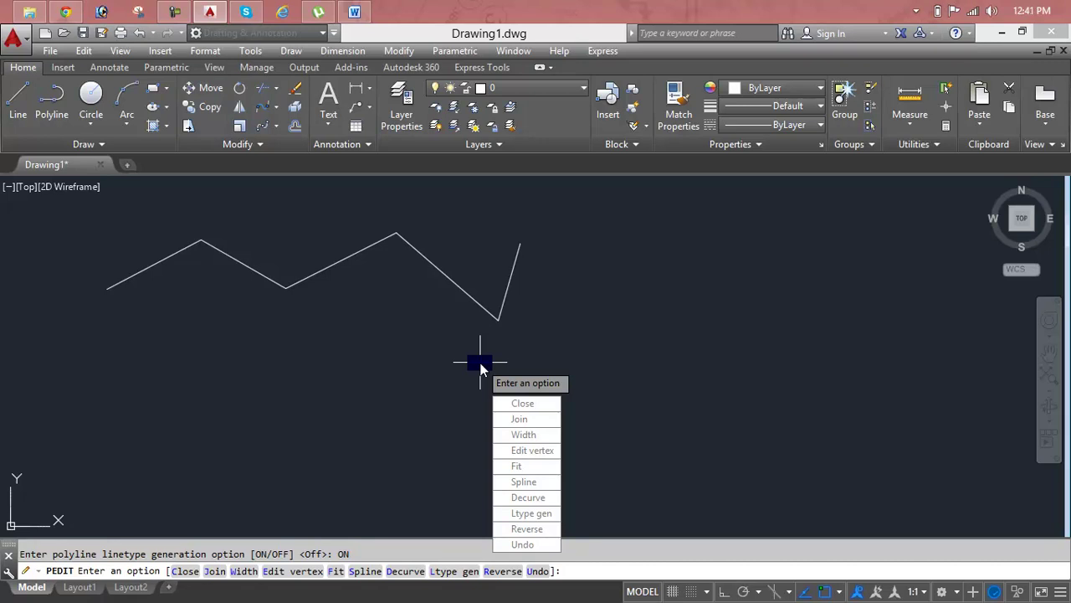
Switch linetype generation back OFF and exit the polyline edit.
type("l")
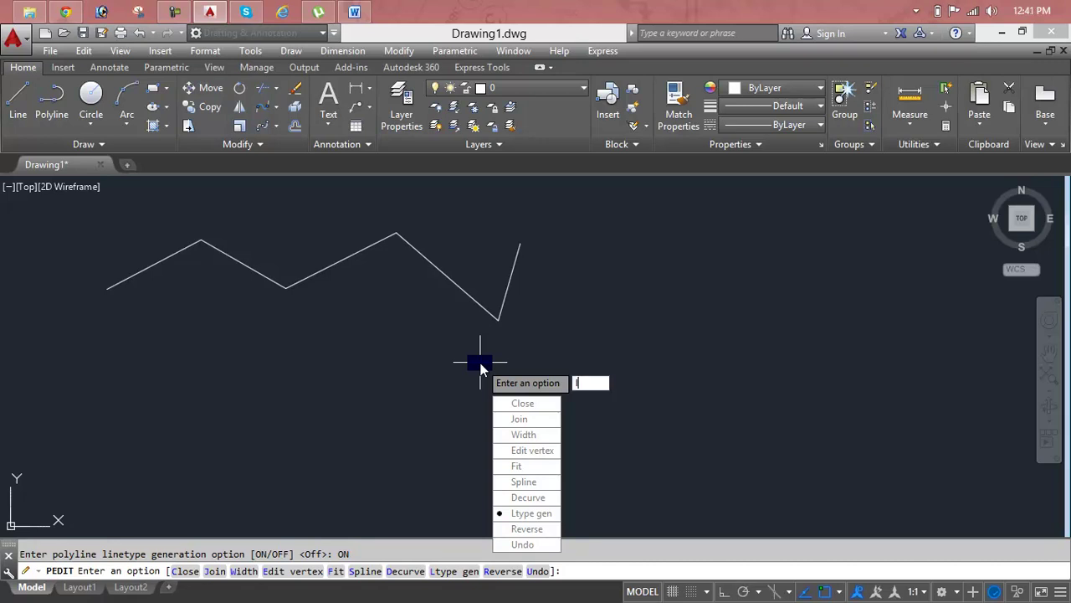
key("Return")
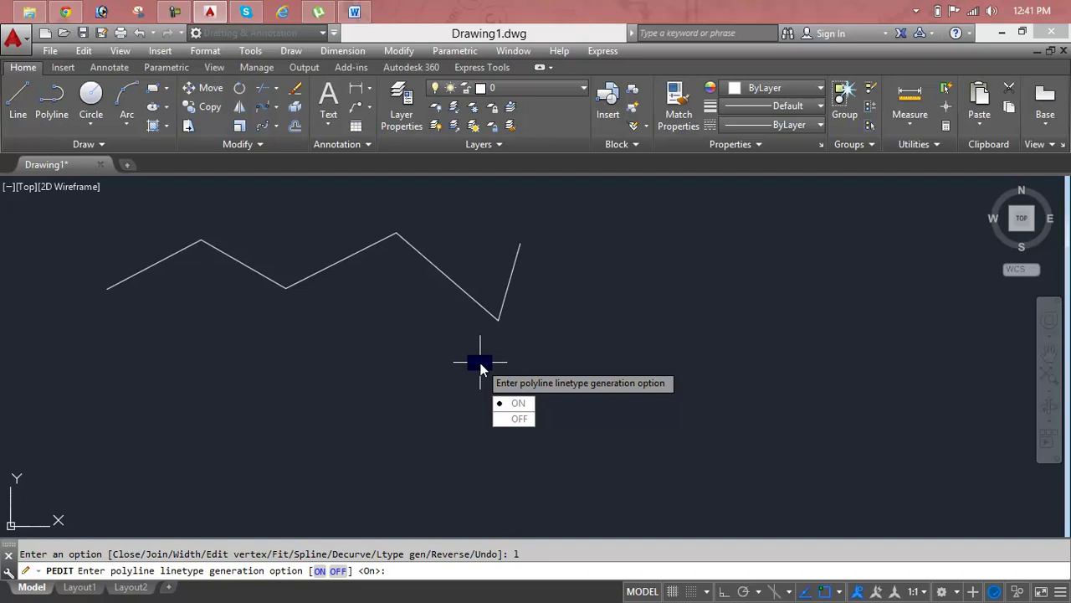
key("Down")
key("Return")
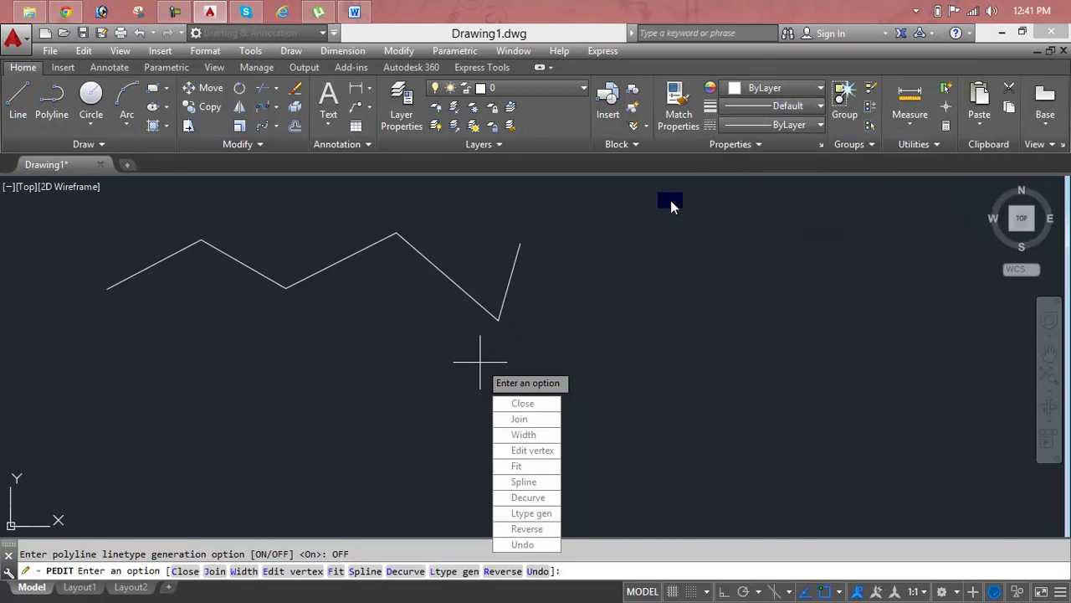
key("Escape")
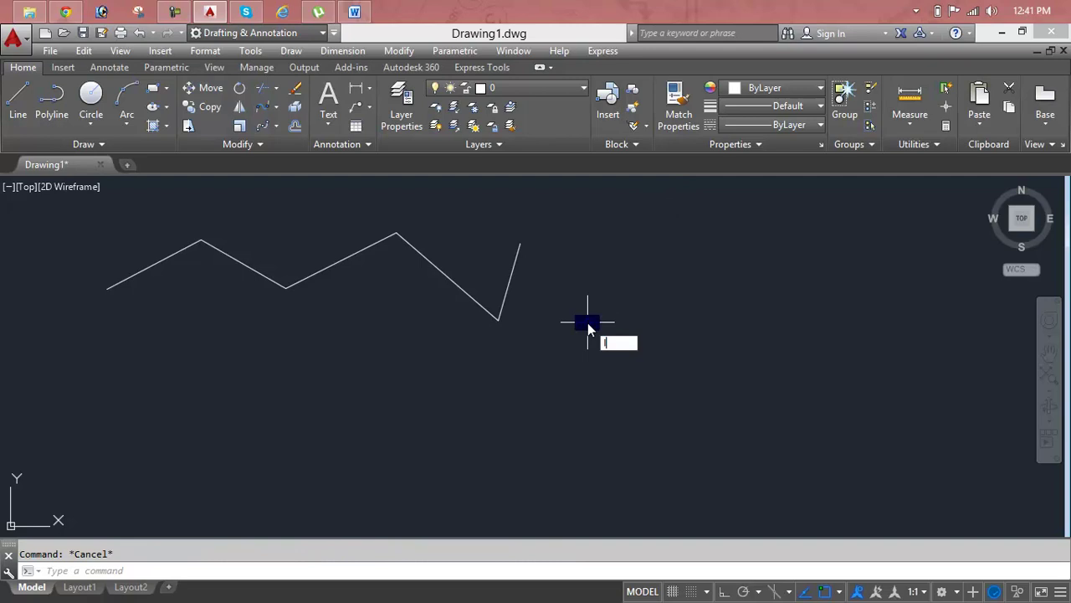
Draw a horizontal straight line below the zigzag with LINE.
type("l")
key("Return")
left_click(309, 414)
left_click(571, 417)
key("Return")
Make 0.70 mm the current lineweight.
left_click(789, 106)
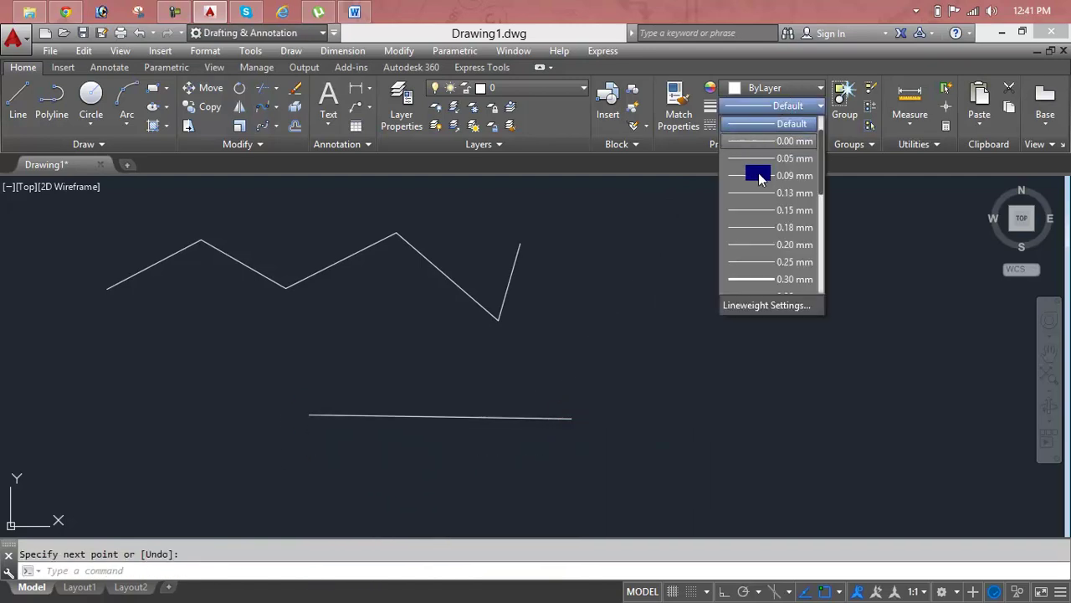
scroll(730, 225, "down", 3)
left_click(731, 225)
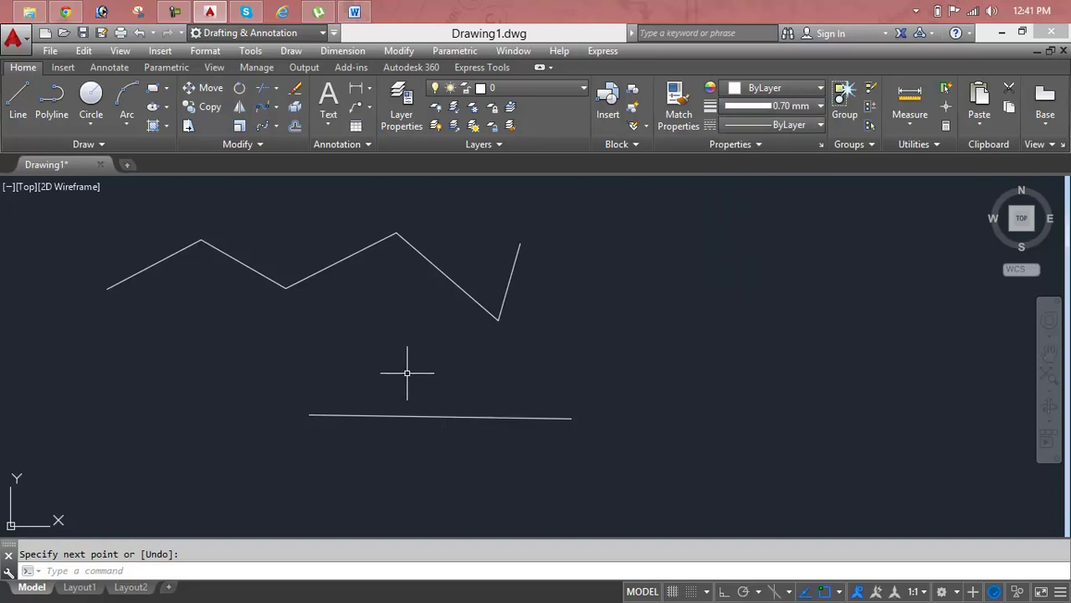
Draw a second horizontal line just above the first one.
left_click(438, 376)
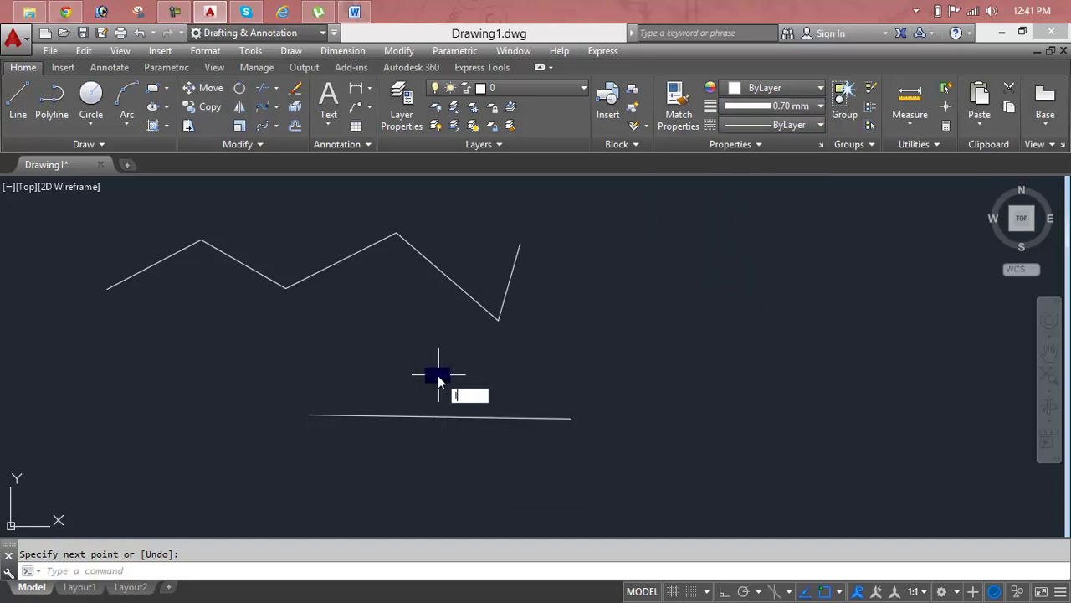
key("Return")
left_click(411, 363)
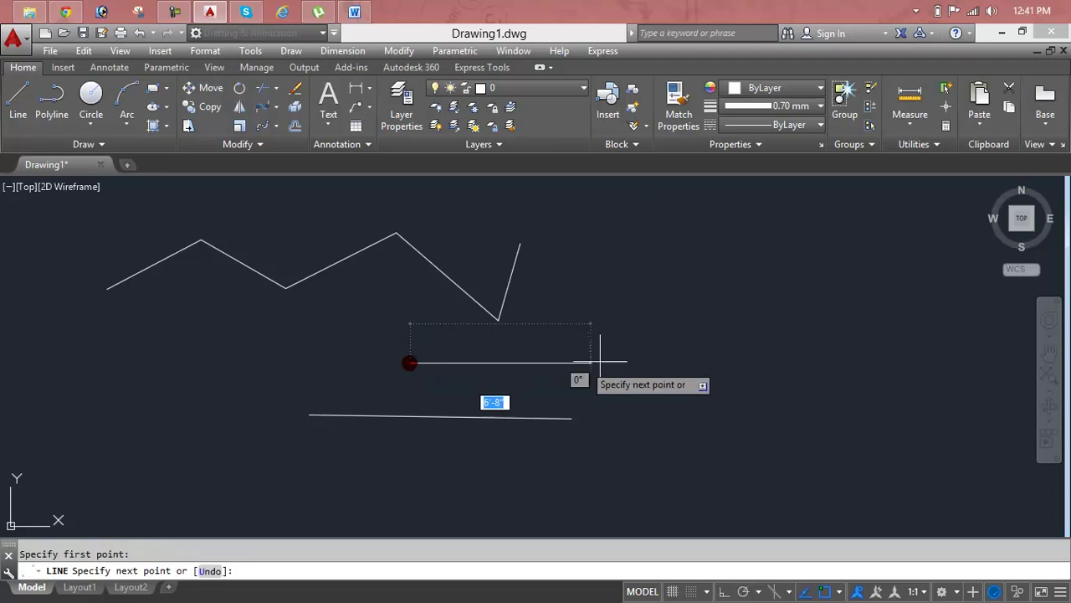
left_click(680, 362)
key("Return")
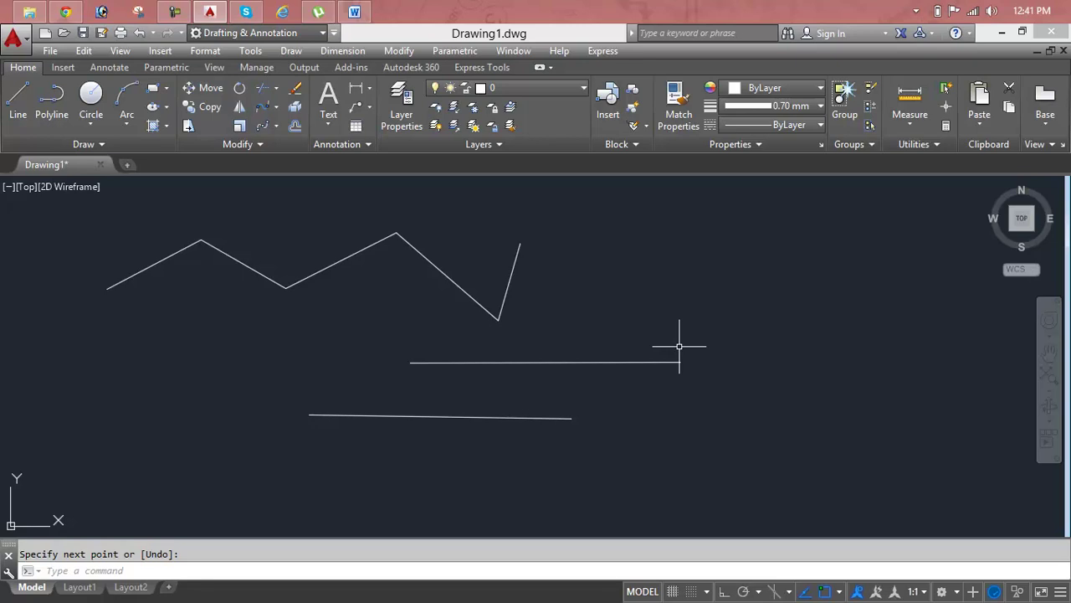
key("Escape")
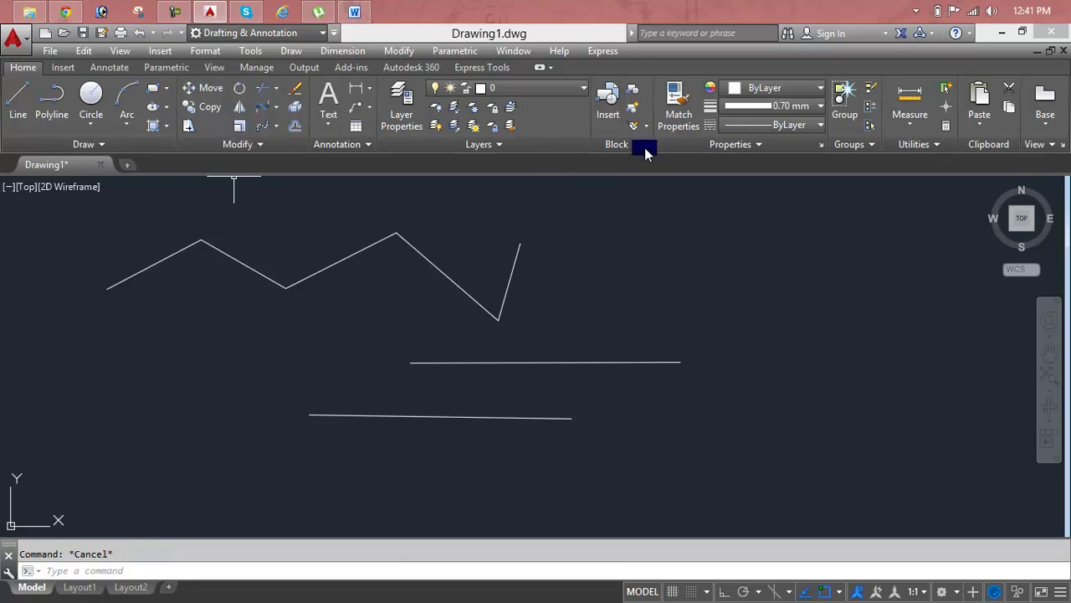
Make GAS_LINE the current linetype and delete both horizontal lines.
left_click(745, 126)
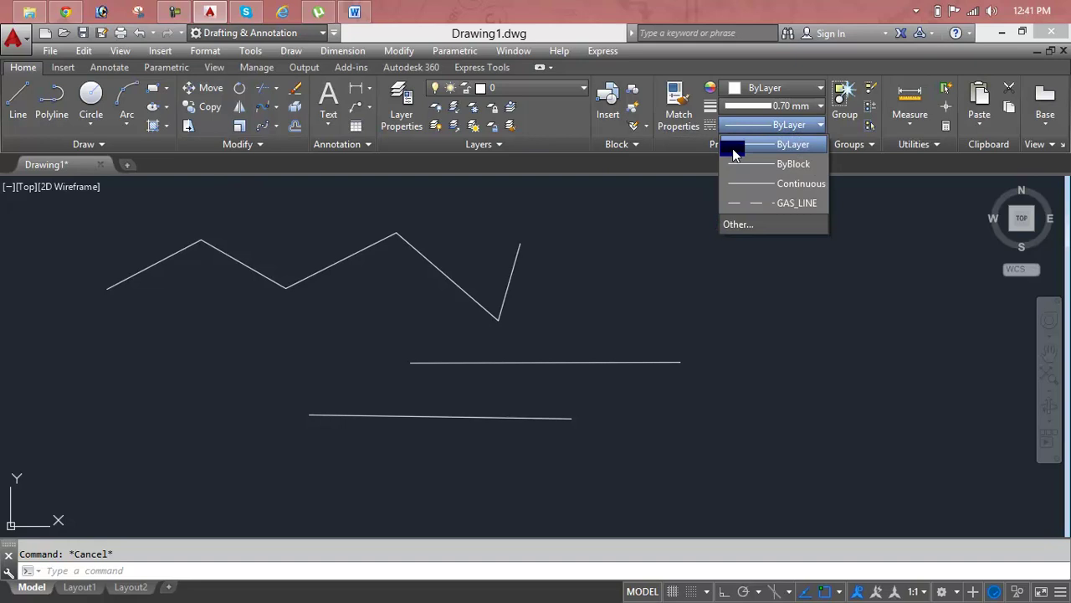
left_click(750, 203)
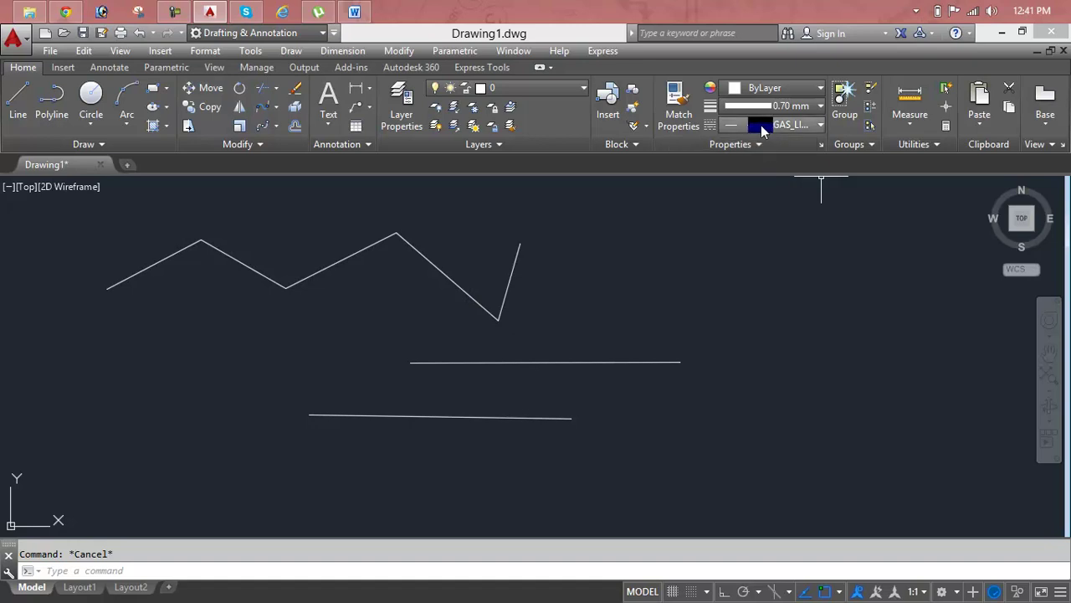
left_click(584, 325)
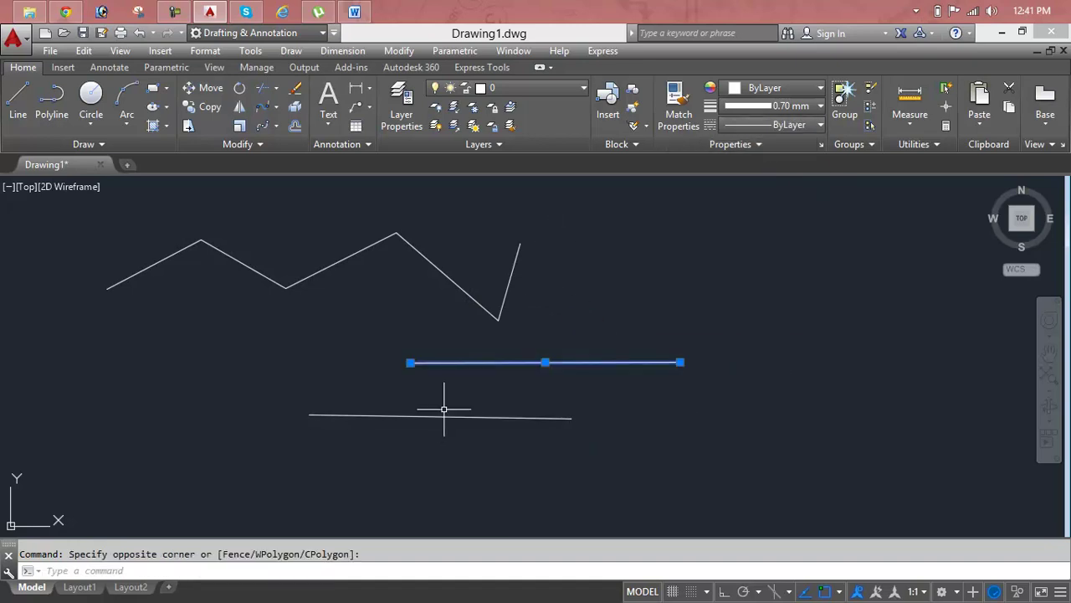
key("Delete")
left_click(499, 364)
left_click(416, 442)
key("Delete")
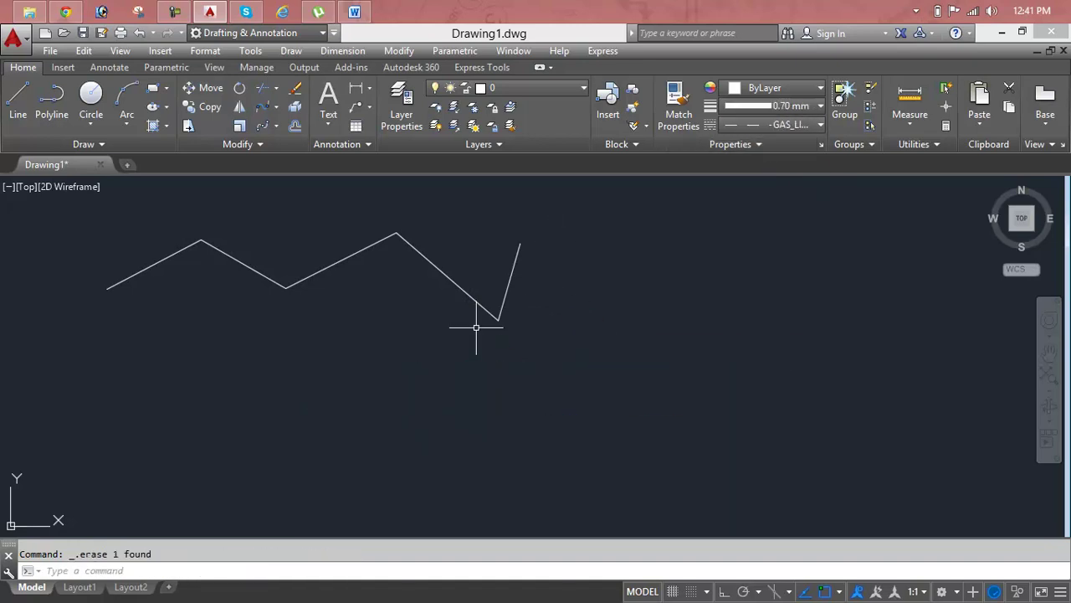
key("Escape")
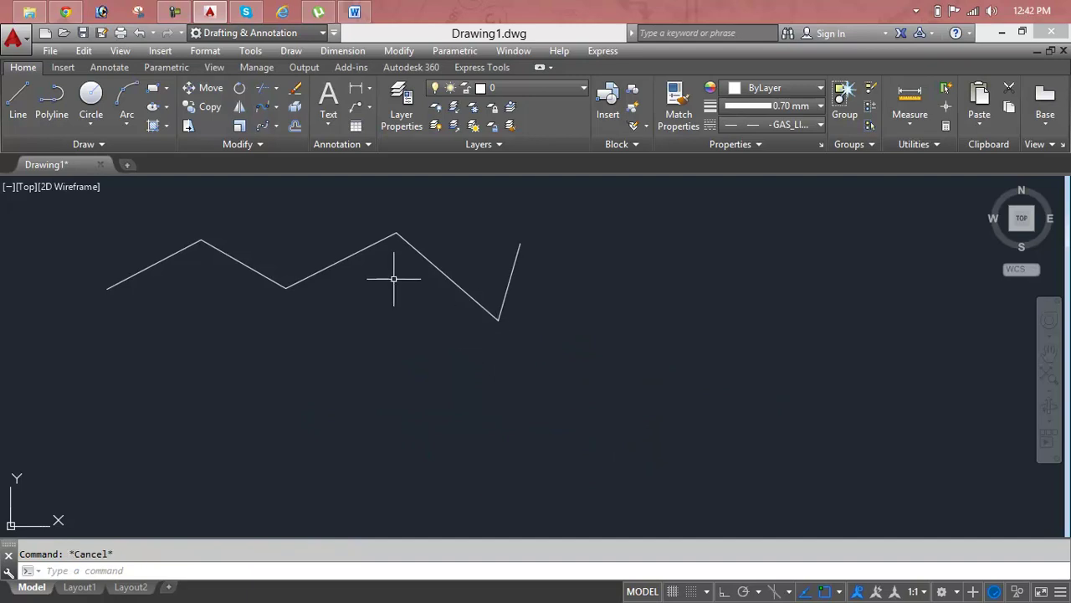
Use Edit Polyline on the zigzag to set linetype generation ON, then end PEDIT.
left_click(263, 142)
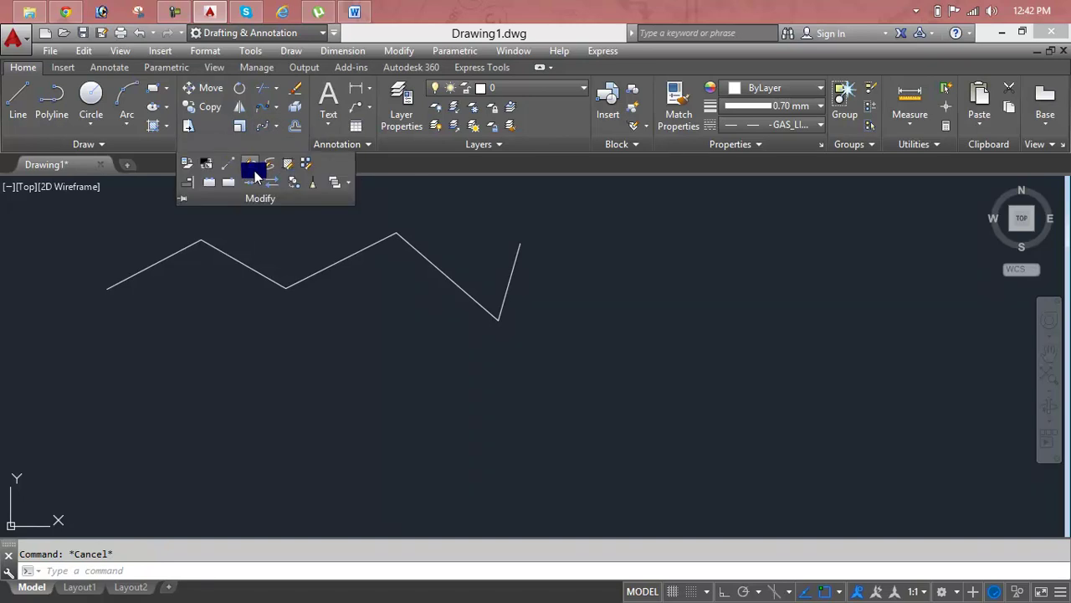
left_click(271, 181)
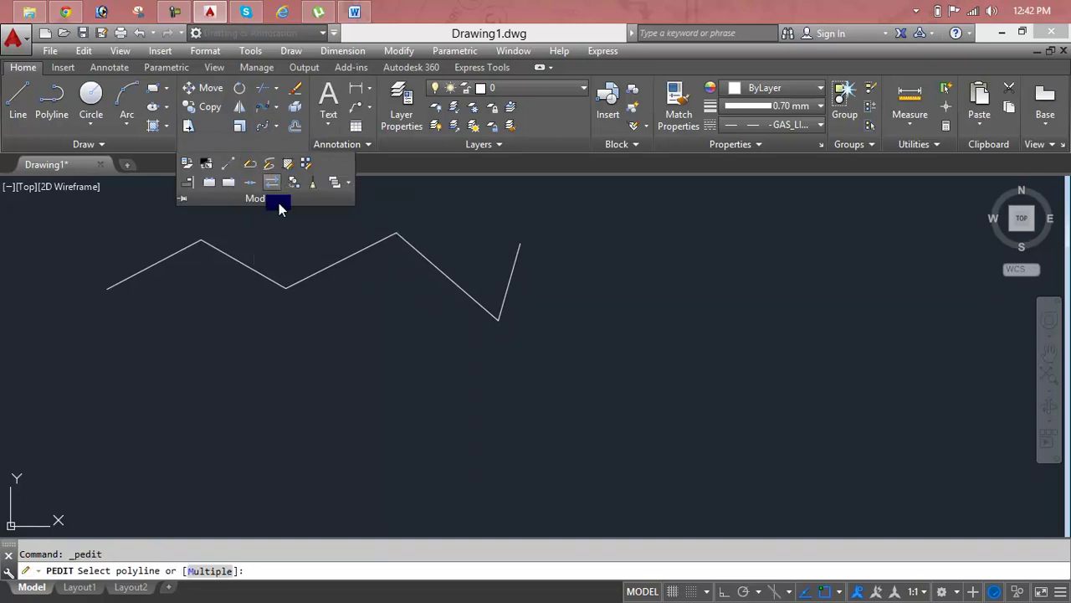
left_click(330, 265)
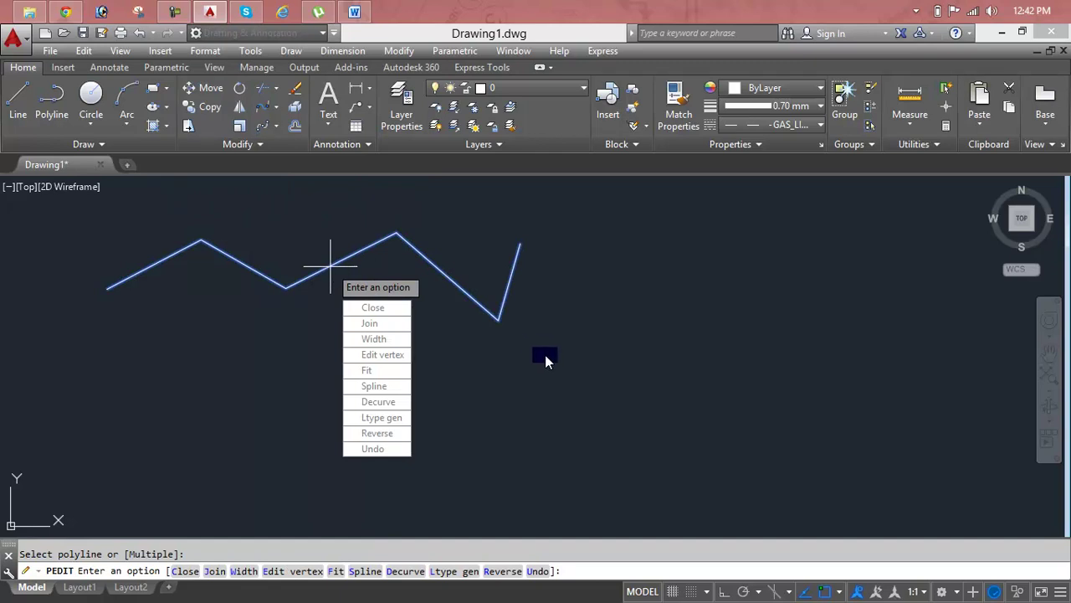
type("l")
key("Return")
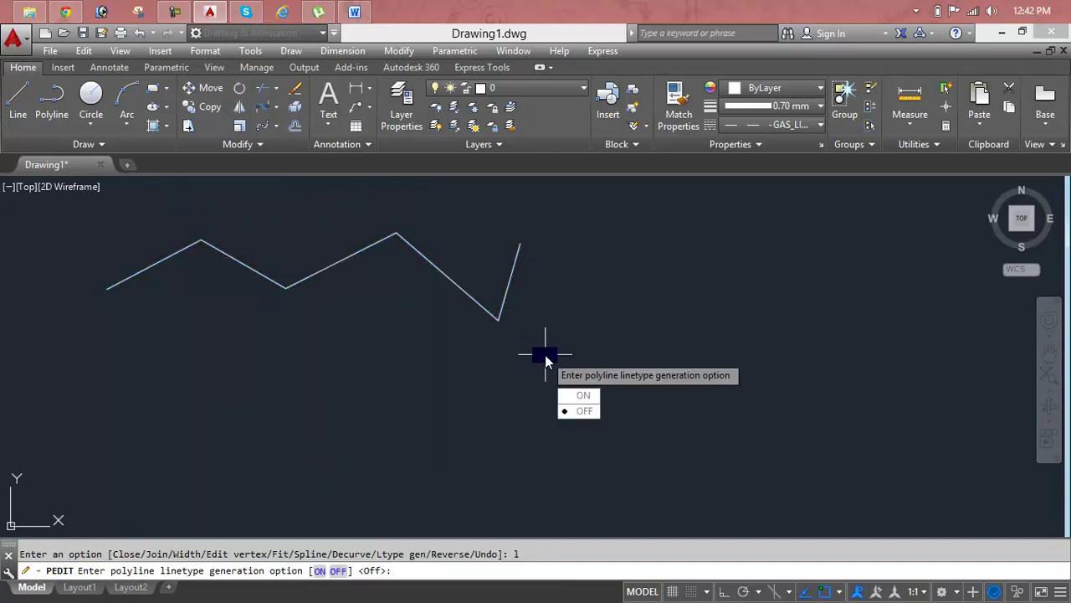
key("Down")
key("Return")
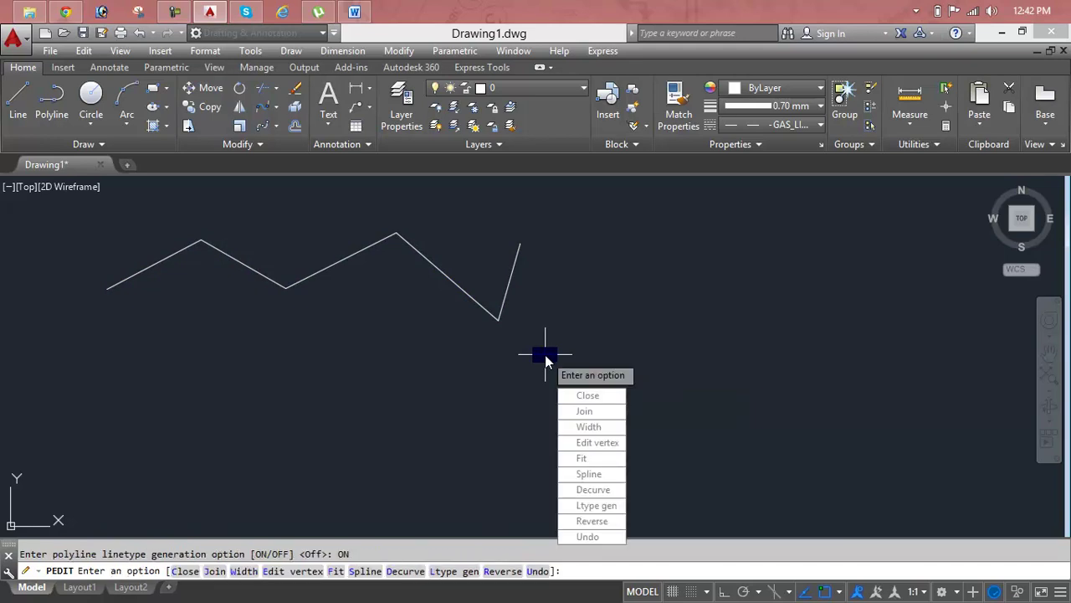
key("Return")
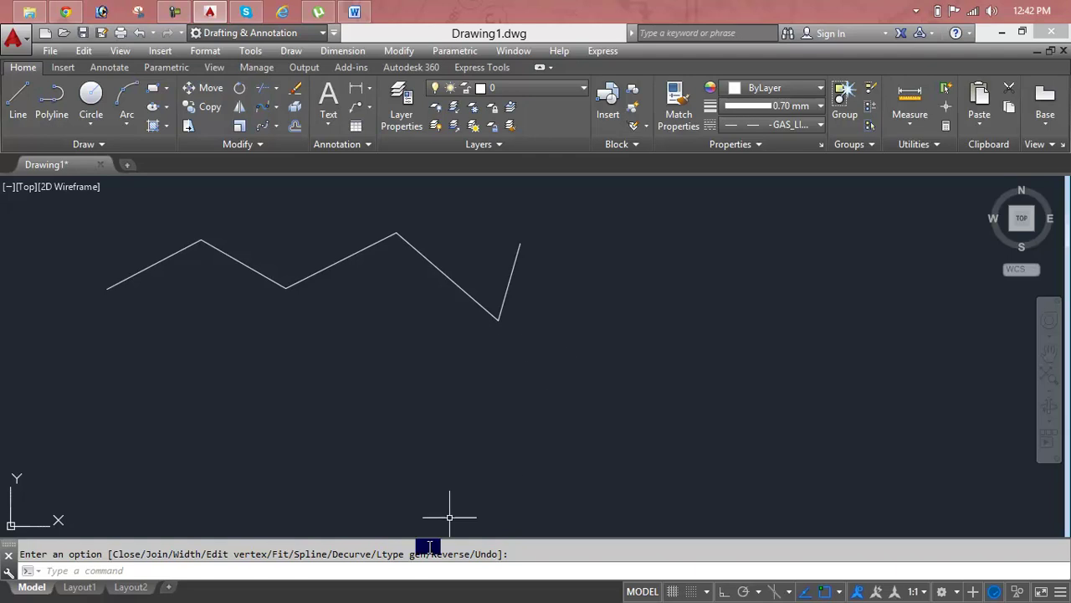
Draw a three-segment polyline below the zigzag with PLINE.
type("pl")
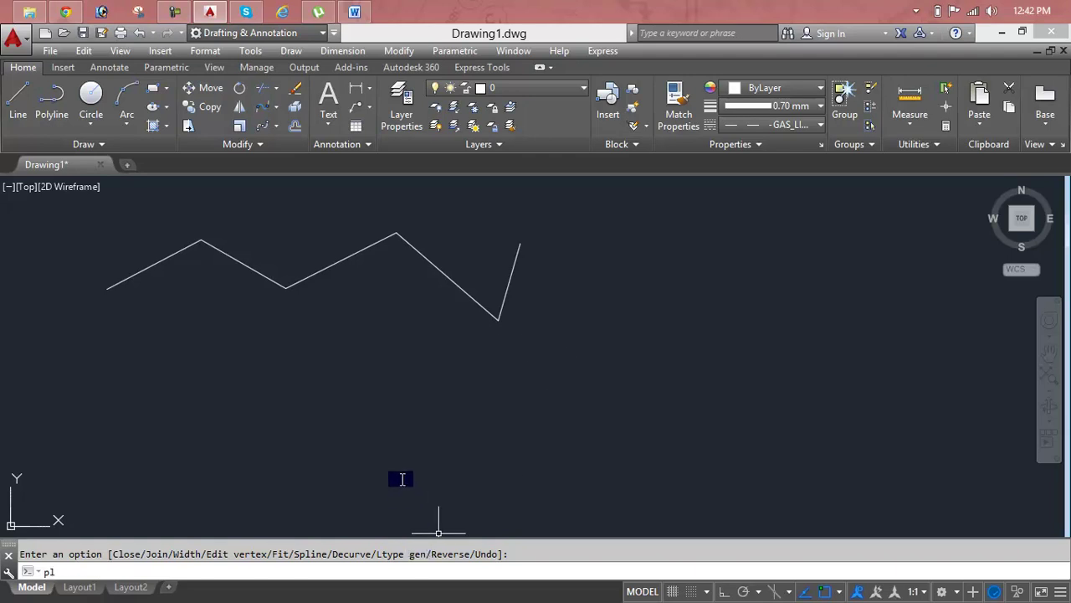
key("Return")
left_click(370, 452)
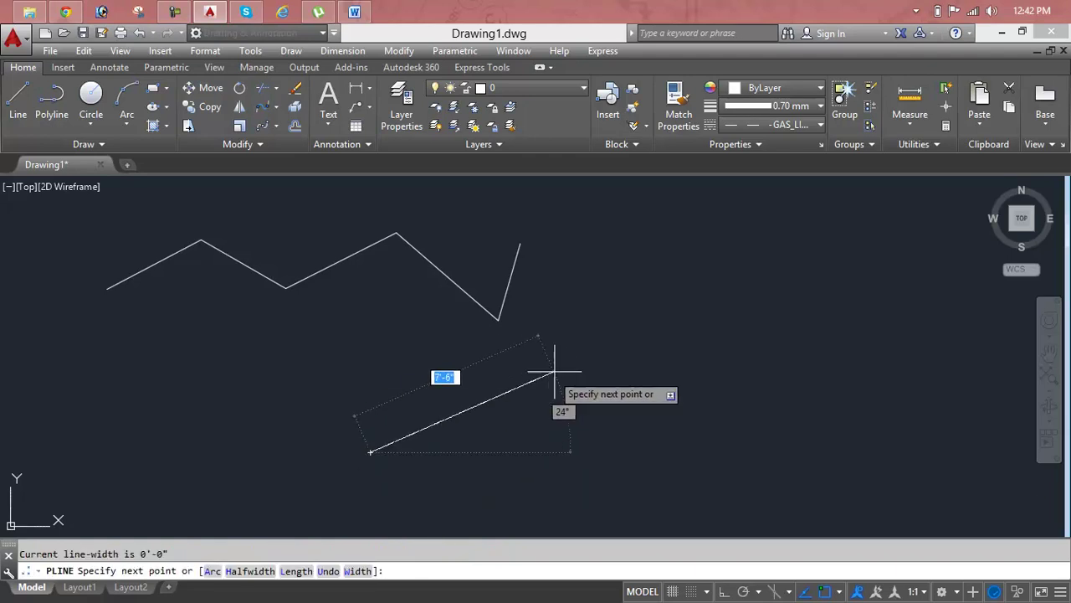
left_click(555, 370)
left_click(733, 441)
left_click(787, 333)
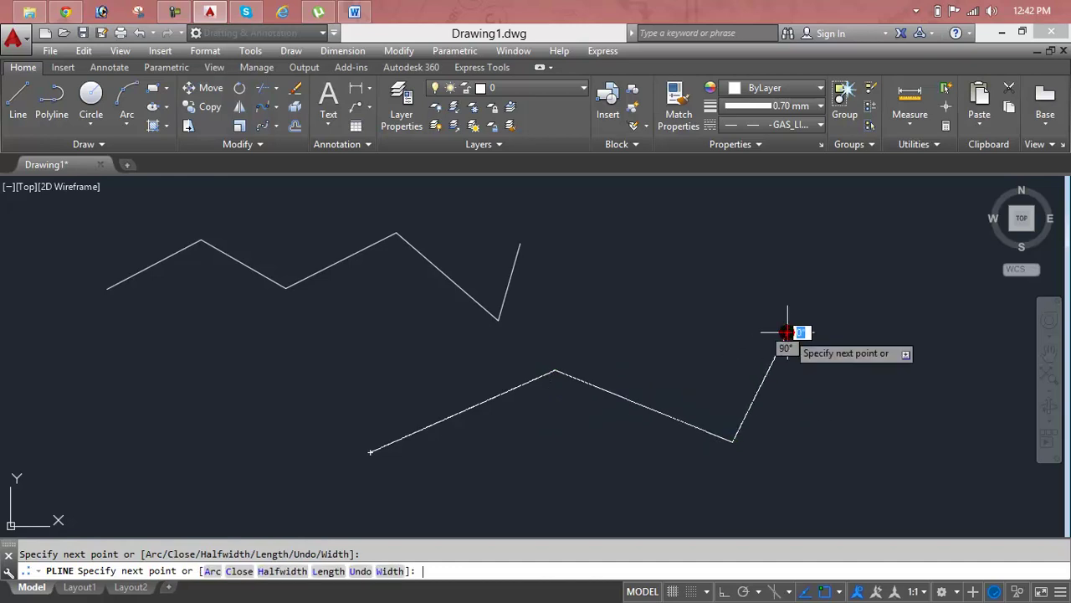
key("Return")
Zoom in to read the GAS labels along the dashed polyline, then zoom back out.
scroll(777, 366, "up", 5)
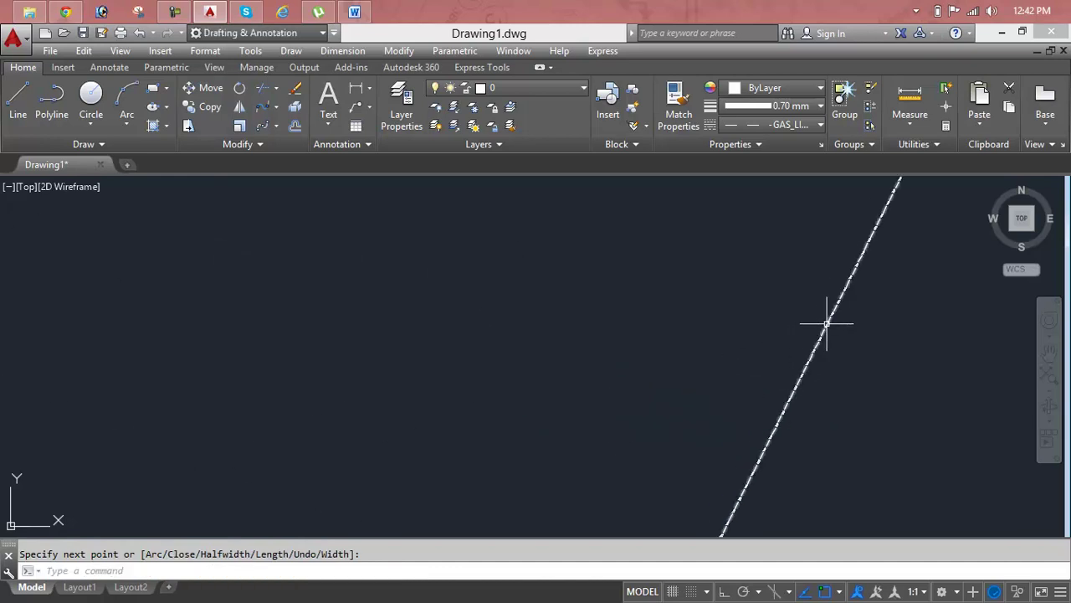
scroll(824, 326, "up", 2)
scroll(818, 342, "up", 2)
scroll(829, 310, "down", 3)
scroll(789, 346, "down", 3)
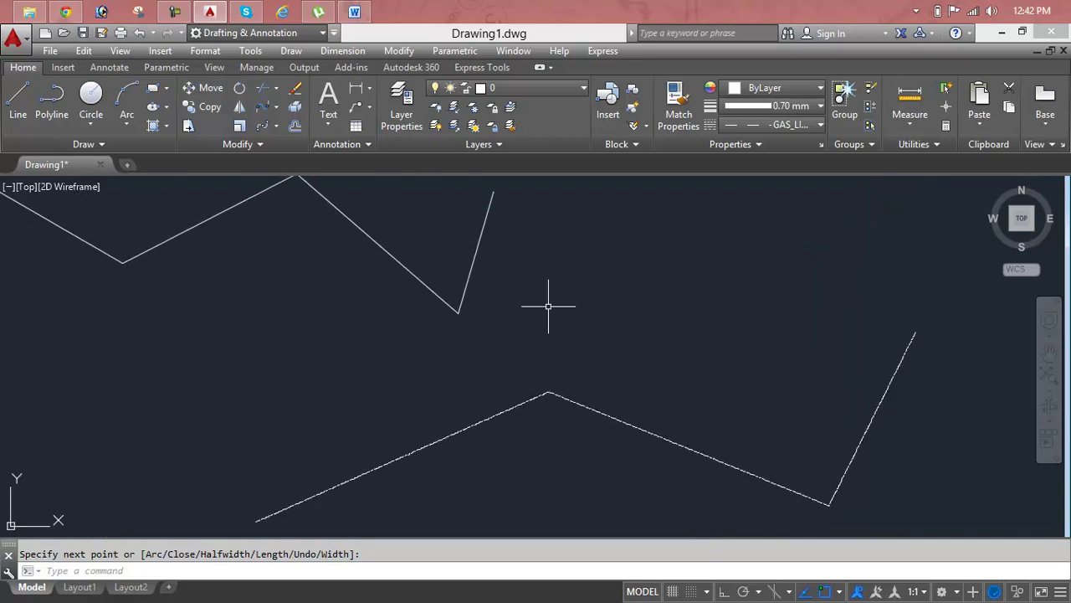
scroll(466, 280, "up", 3)
scroll(472, 280, "up", 3)
scroll(478, 293, "down", 1)
scroll(477, 293, "down", 2)
scroll(535, 388, "down", 2)
scroll(420, 374, "up", 2)
scroll(423, 402, "up", 2)
scroll(514, 494, "up", 2)
scroll(514, 495, "up", 1)
middle_click_drag(514, 494, 482, 357)
scroll(418, 340, "up", 5)
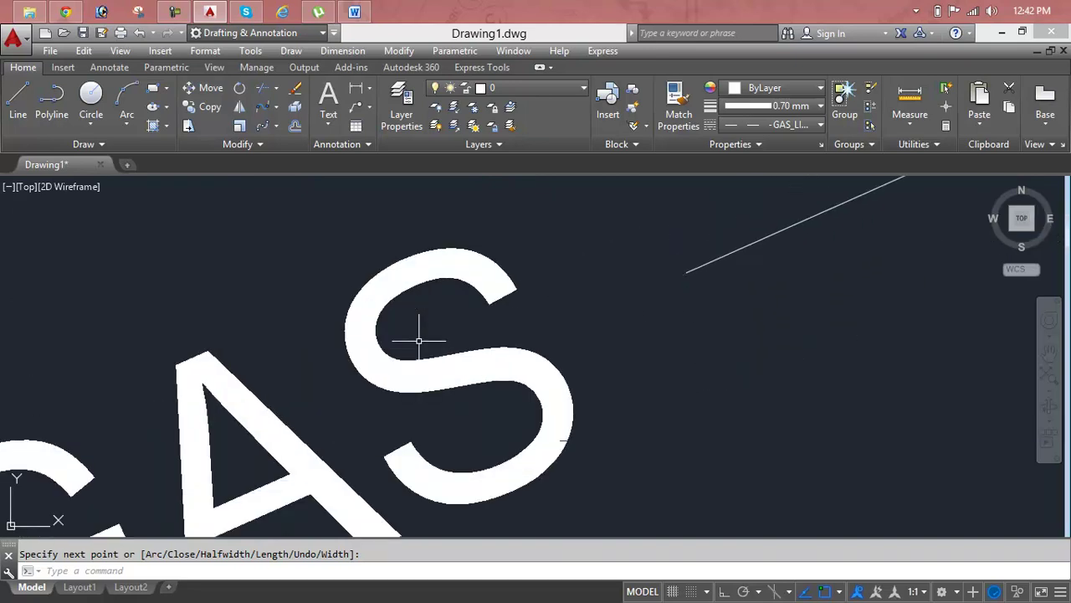
scroll(418, 340, "down", 3)
scroll(419, 341, "down", 3)
scroll(418, 342, "down", 3)
scroll(427, 345, "down", 2)
Select and delete the lower GAS polyline.
left_click(654, 378)
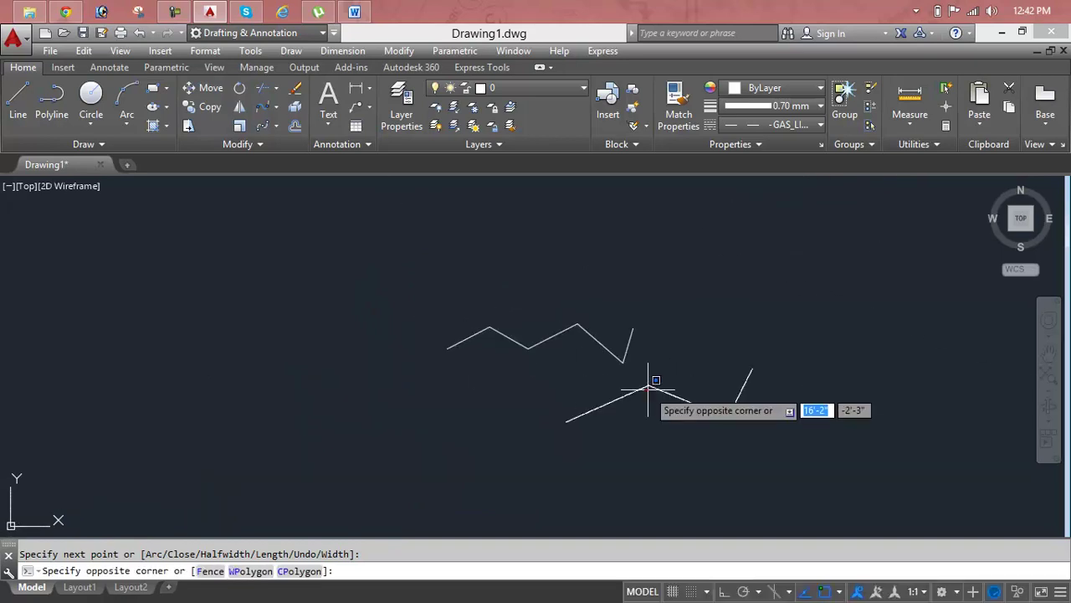
left_click(648, 388)
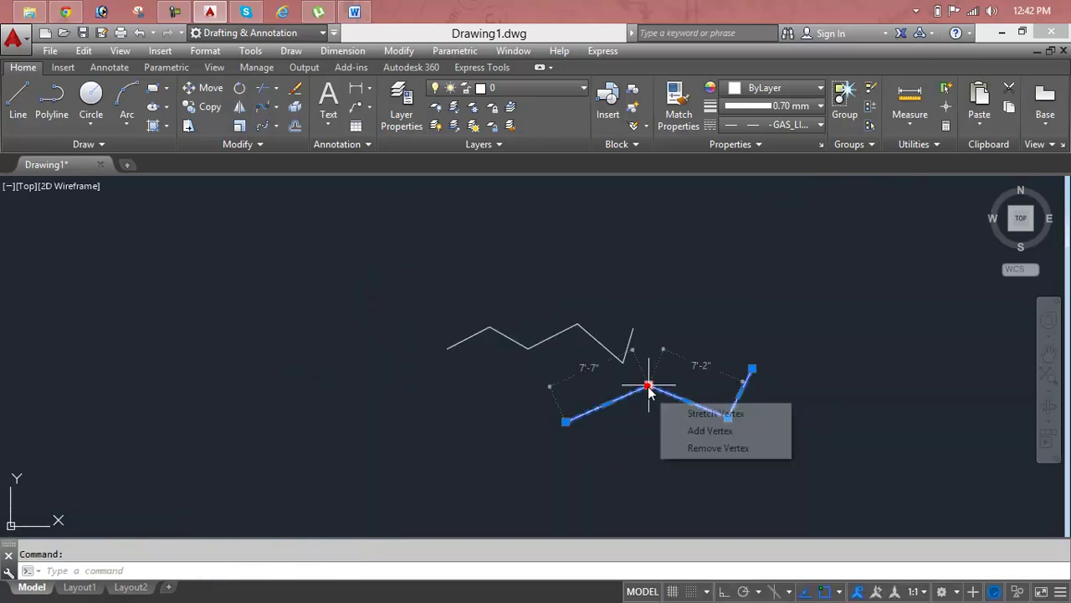
key("Delete")
scroll(601, 365, "up", 5)
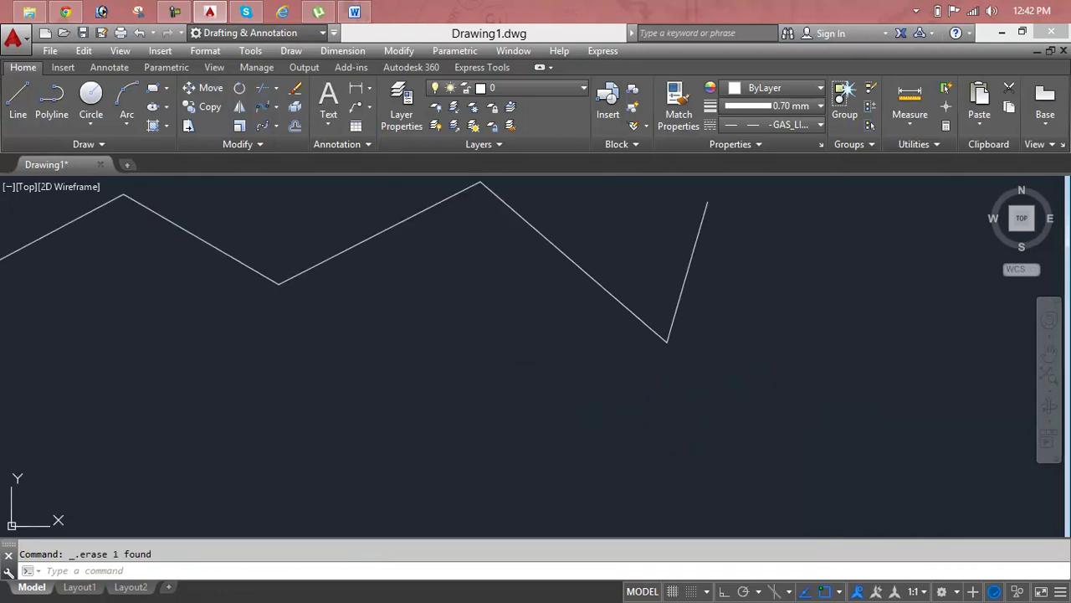
Pan to the remaining zig-zag and launch Edit Polyline from the expanded Modify panel.
middle_click_drag(574, 349, 629, 386)
middle_click_drag(527, 371, 604, 371)
key("Escape")
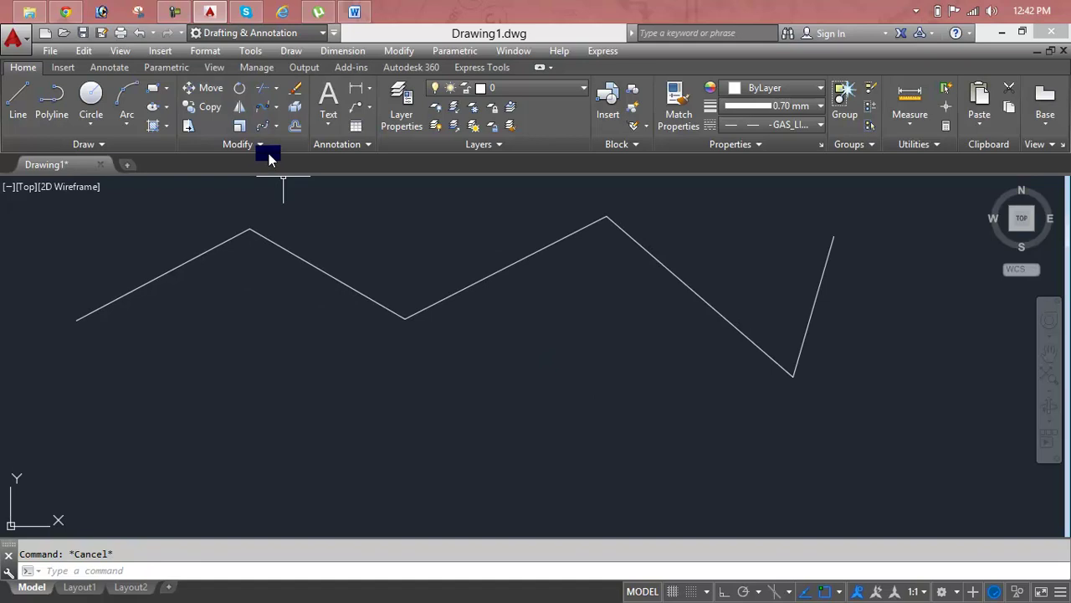
left_click(269, 149)
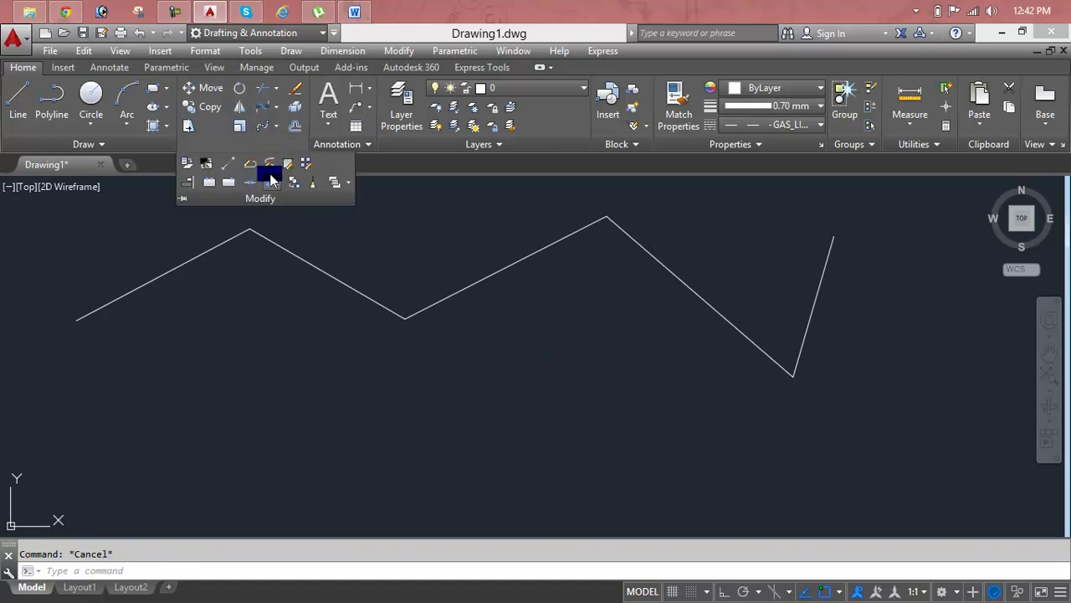
left_click(267, 164)
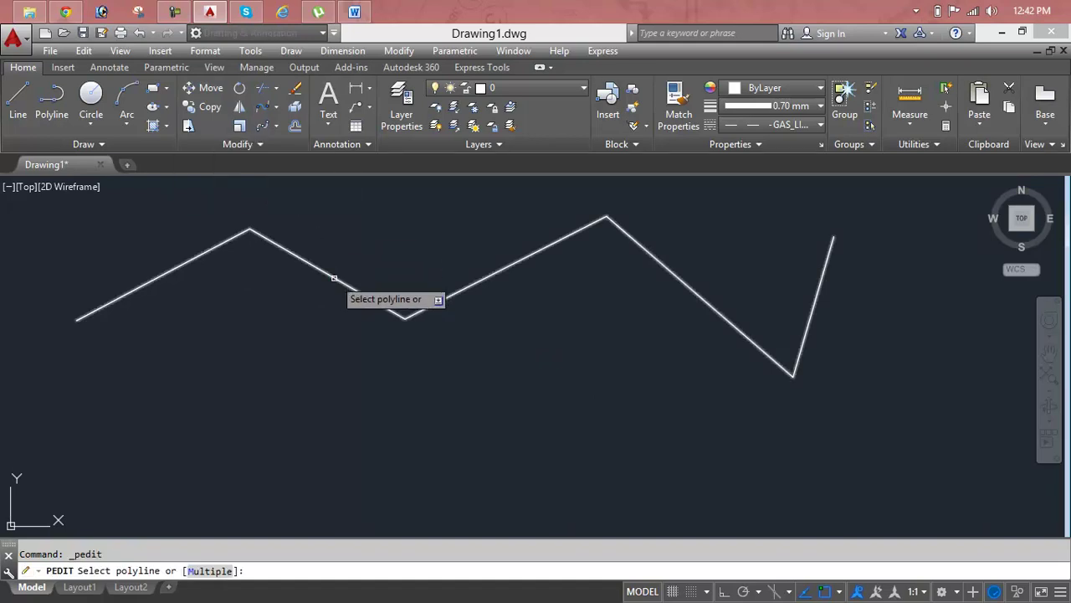
Turn linetype generation OFF for the zig-zag polyline.
left_click(334, 277)
type("l")
key("Return")
key("Down")
key("Return")
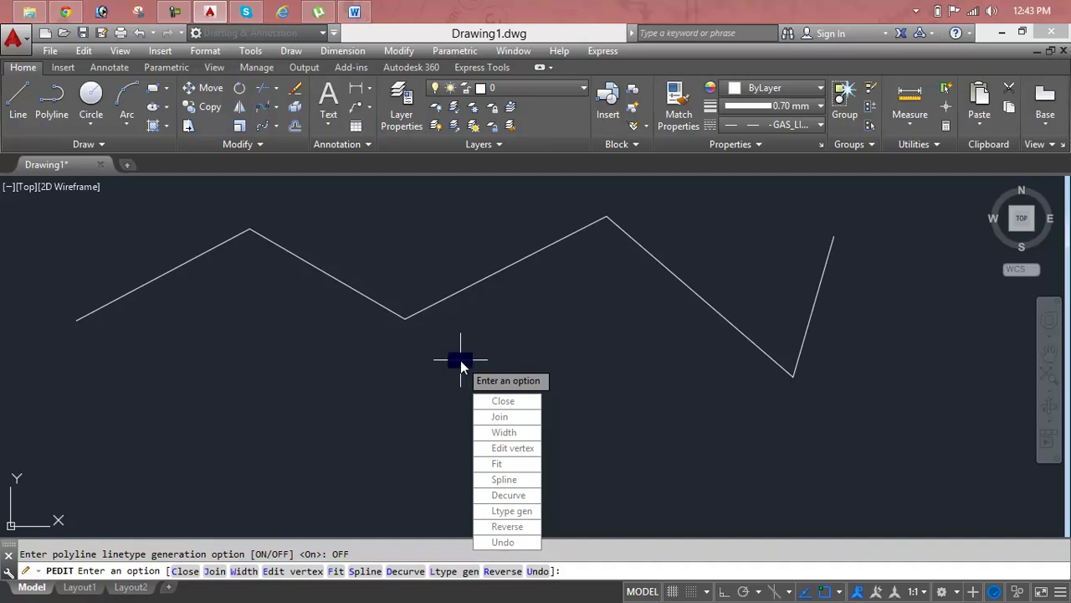
Close the zig-zag polyline back to its start point and exit PEDIT.
type("c")
key("Return")
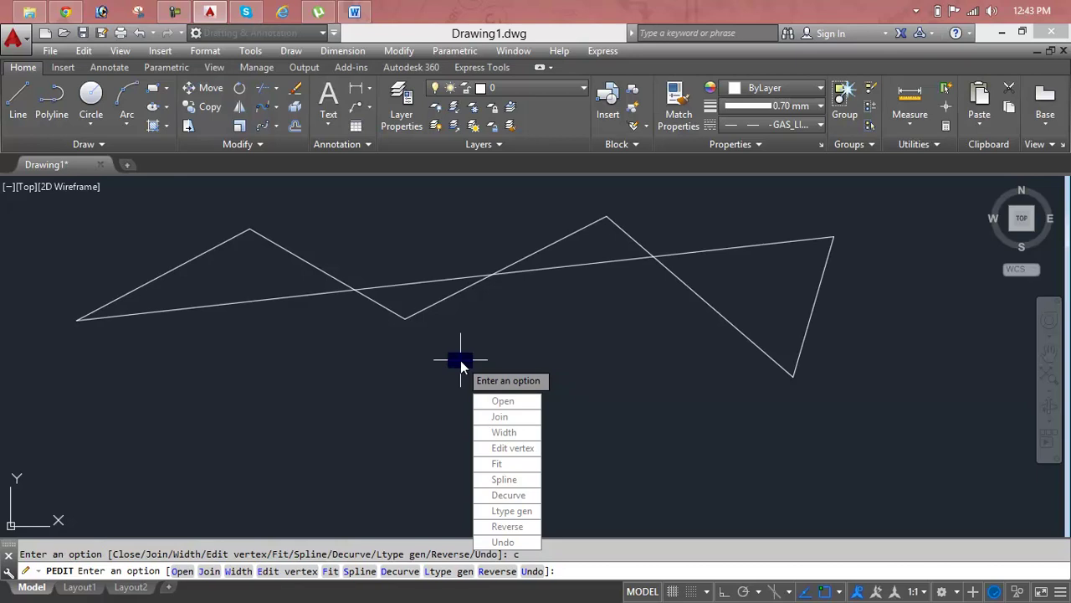
key("Escape")
Window-select the closed polyline and erase it.
scroll(460, 360, "down", 2)
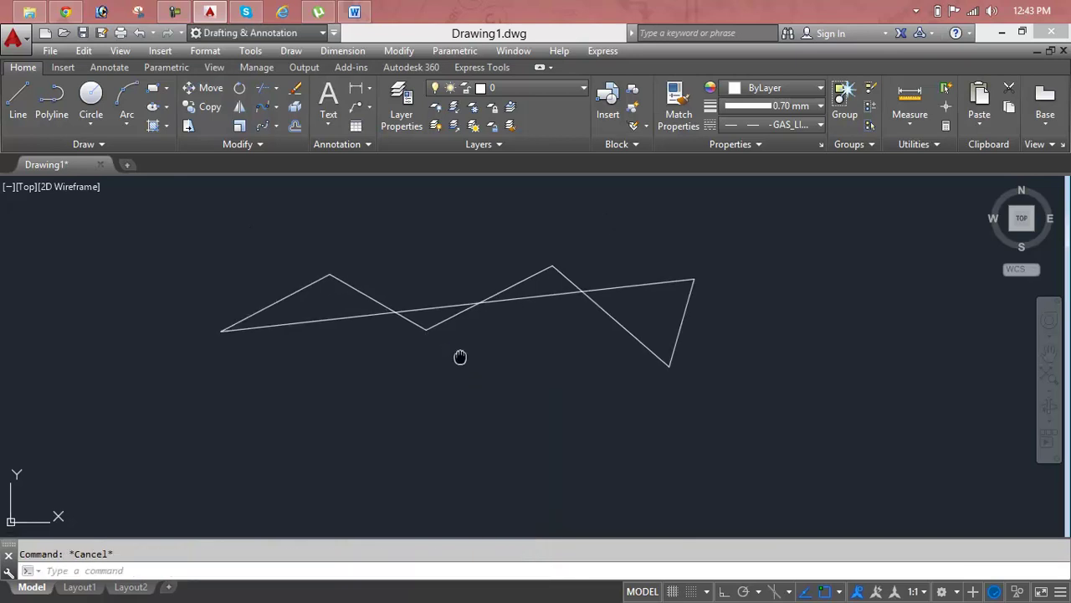
left_click(712, 242)
left_click(624, 296)
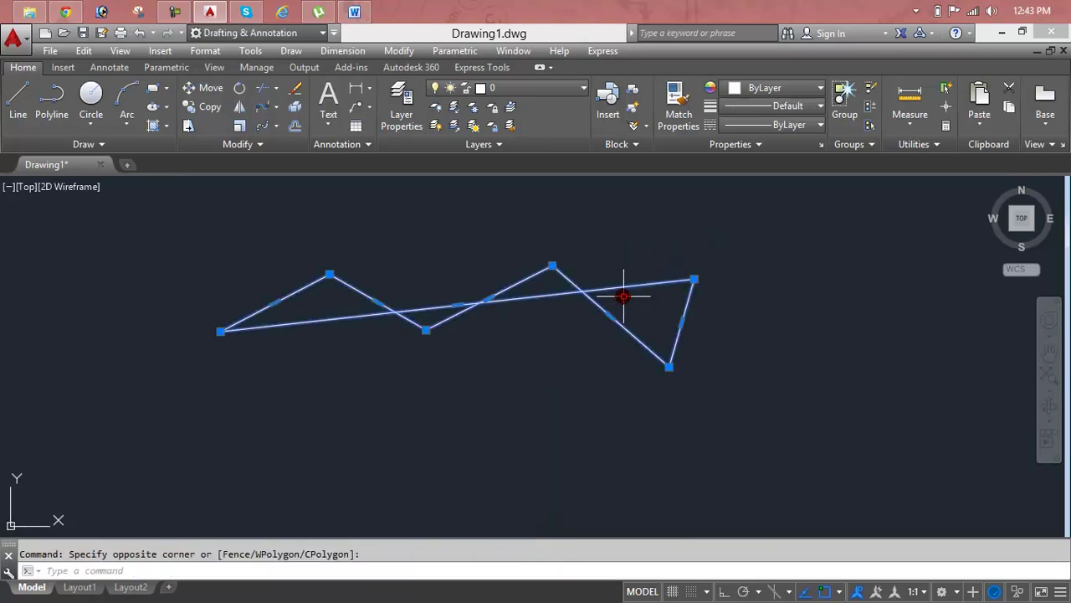
key("Delete")
Draw a zig-zag of four separate LINE segments through five points, then check one segment.
key("Escape")
type("l")
key("Return")
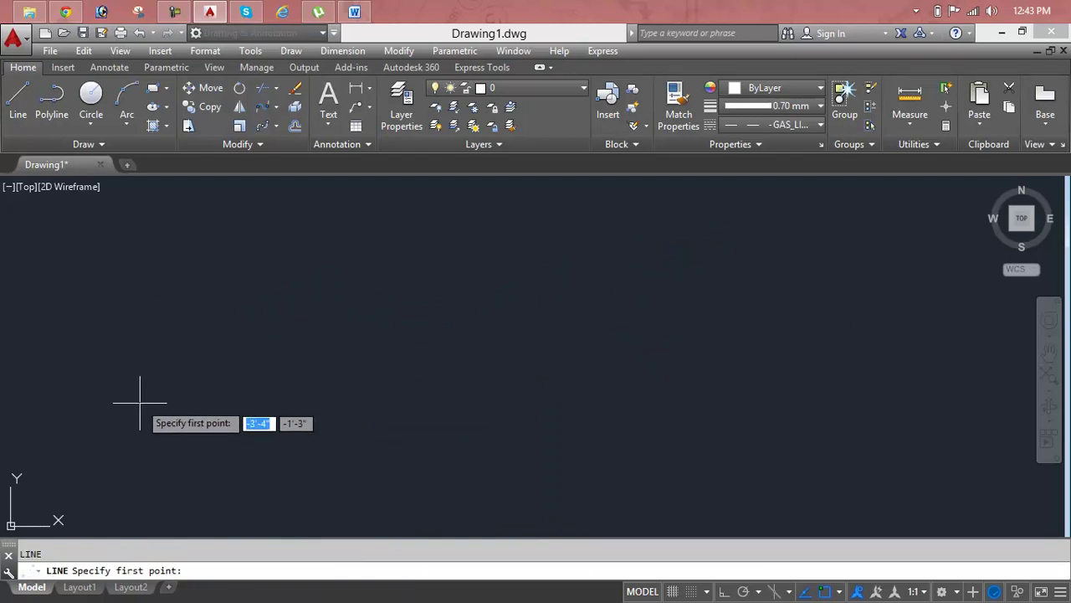
left_click(139, 402)
left_click(265, 292)
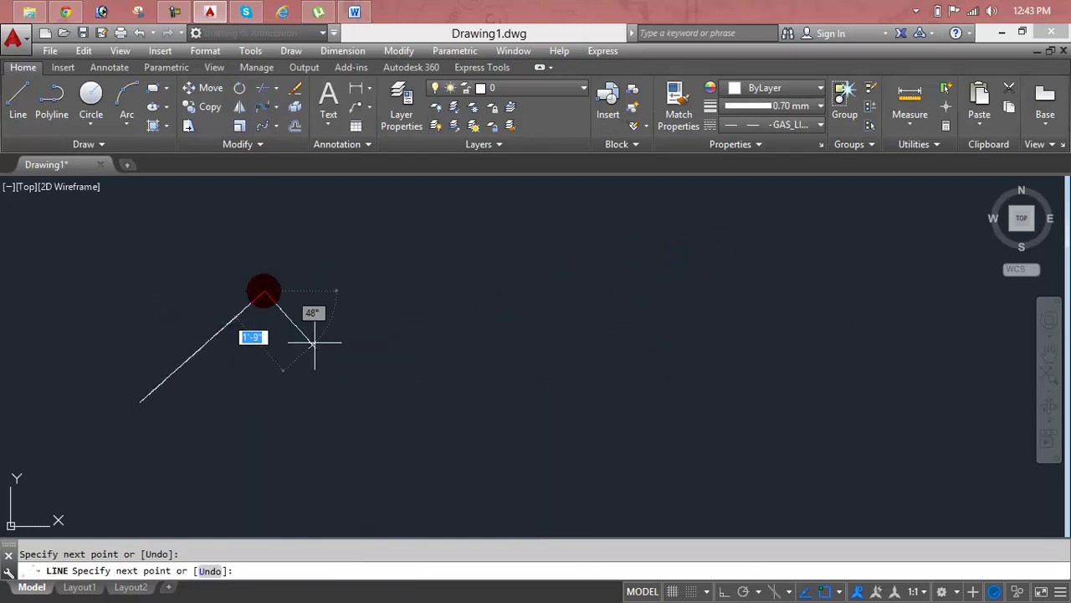
left_click(445, 422)
left_click(710, 245)
left_click(899, 425)
key("Return")
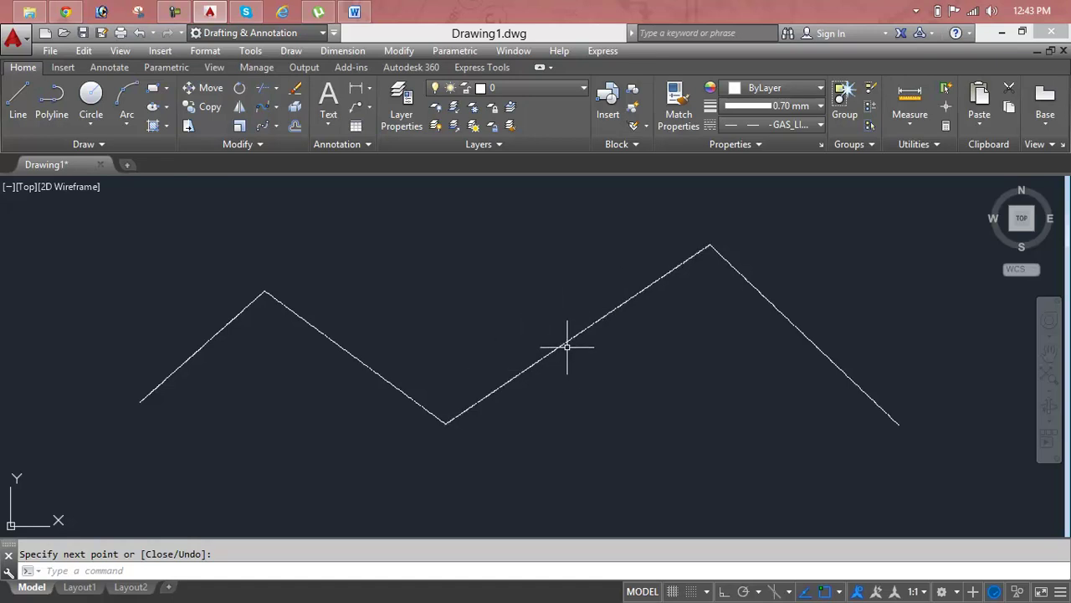
left_click(563, 343)
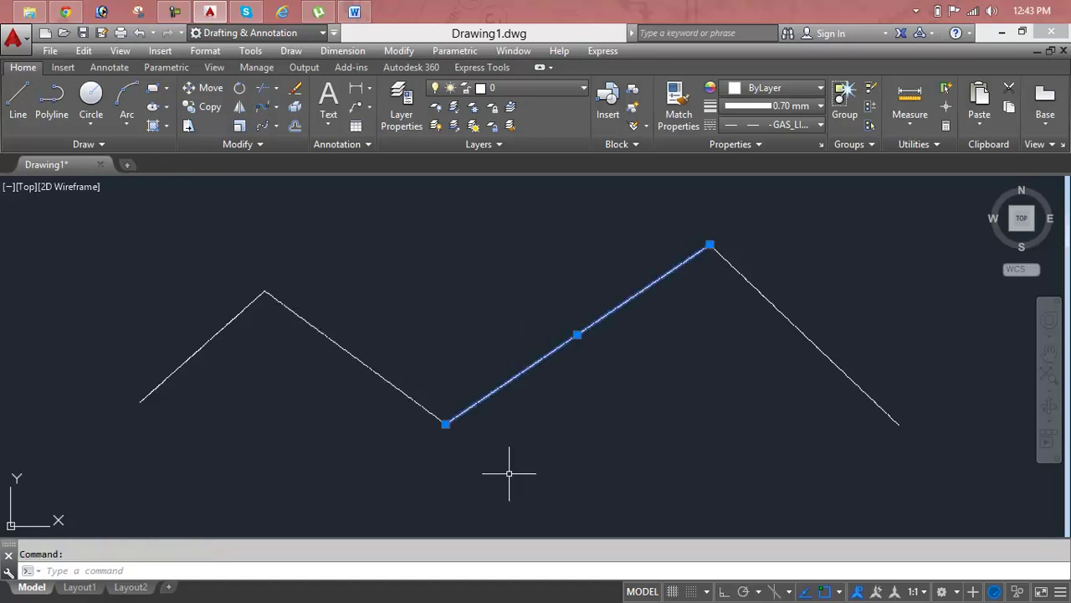
key("Escape")
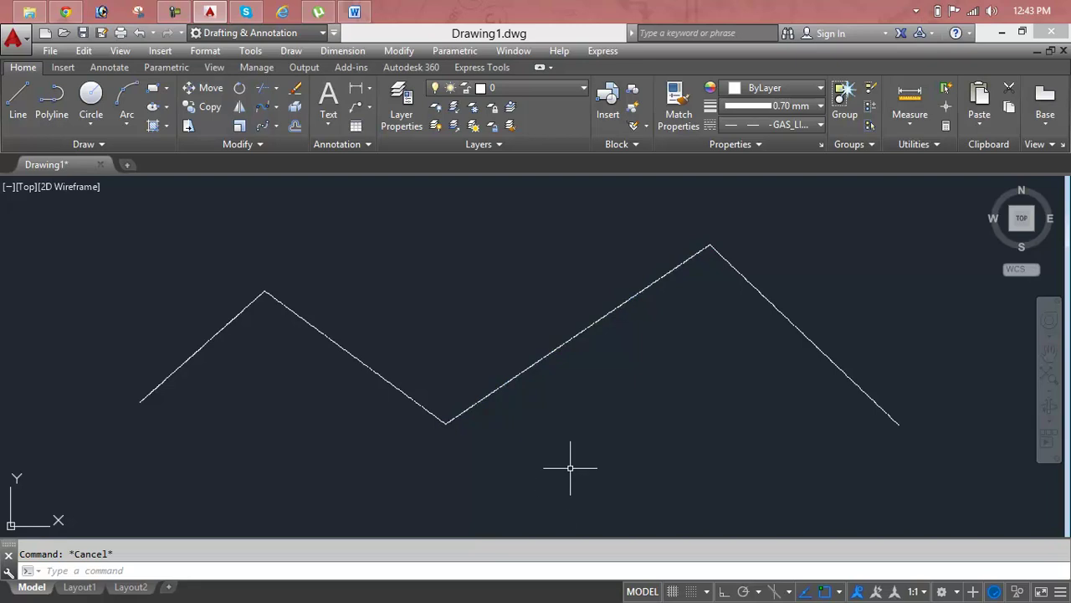
Run Edit Polyline on the right sloping line and accept converting it to a polyline.
left_click(268, 147)
left_click(255, 166)
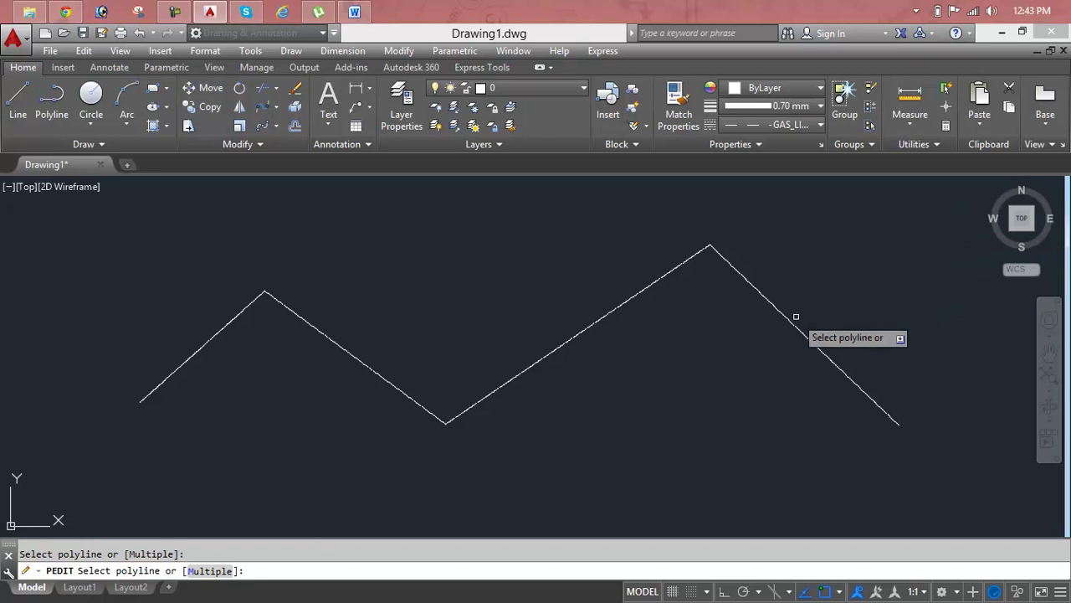
left_click(757, 293)
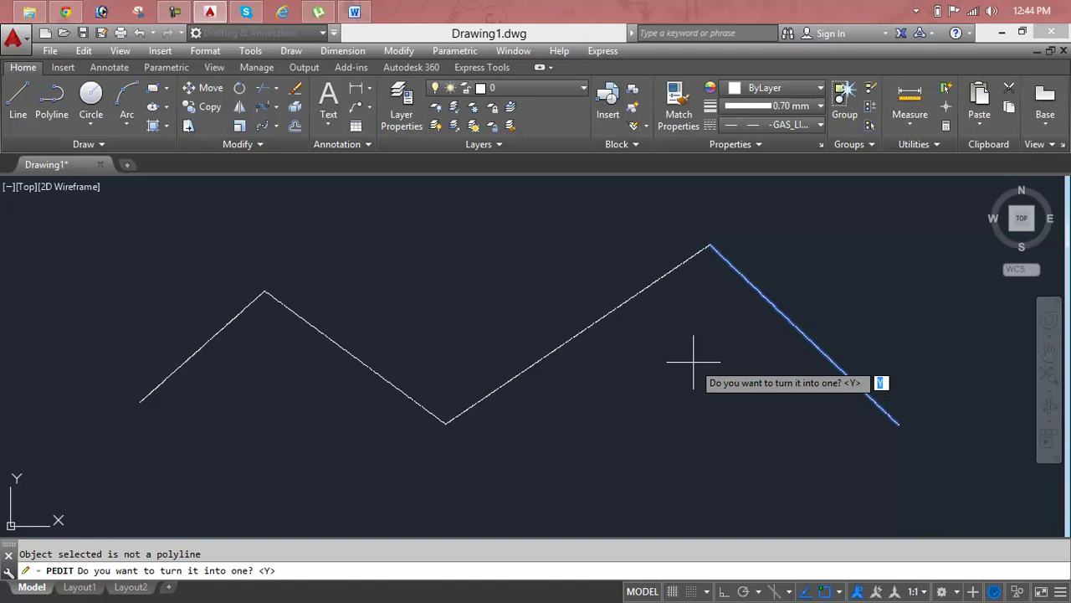
key("Return")
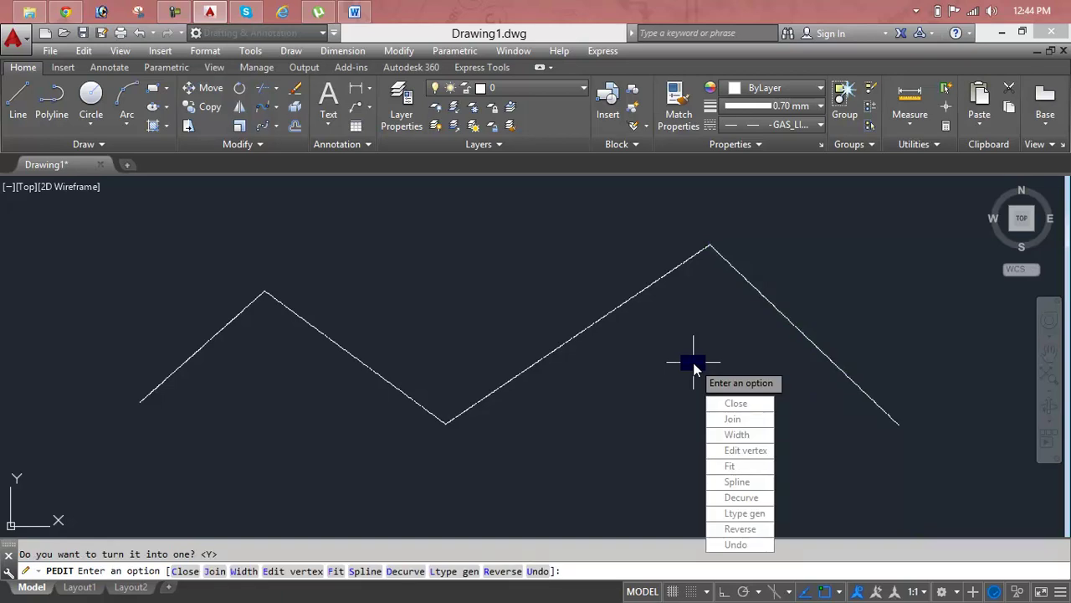
Join the other three zig-zag lines into that polyline.
type("j")
key("Return")
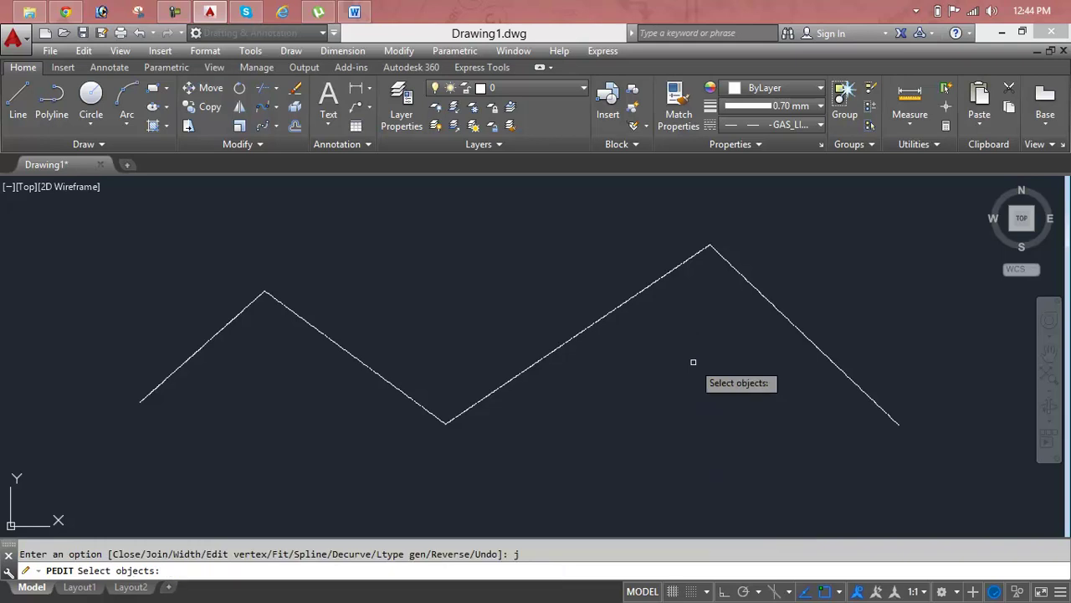
left_click(801, 248)
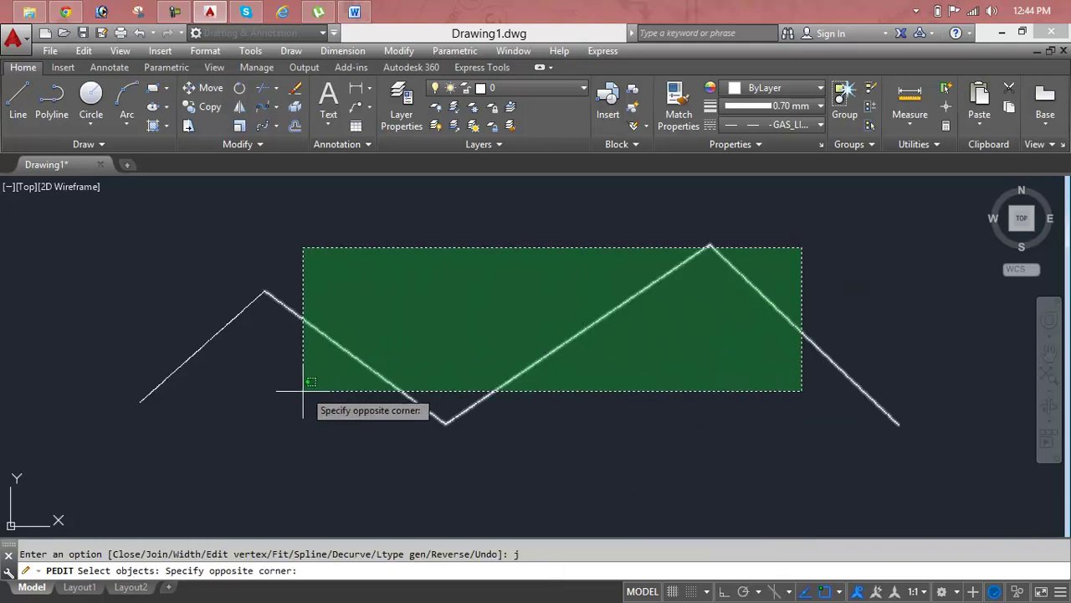
left_click(179, 426)
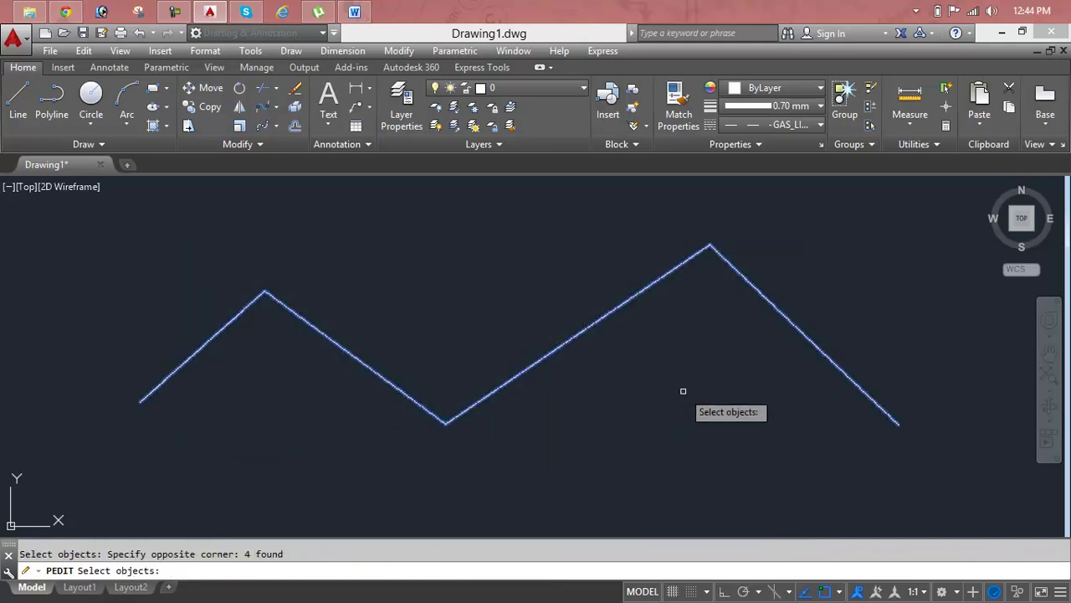
key("Return")
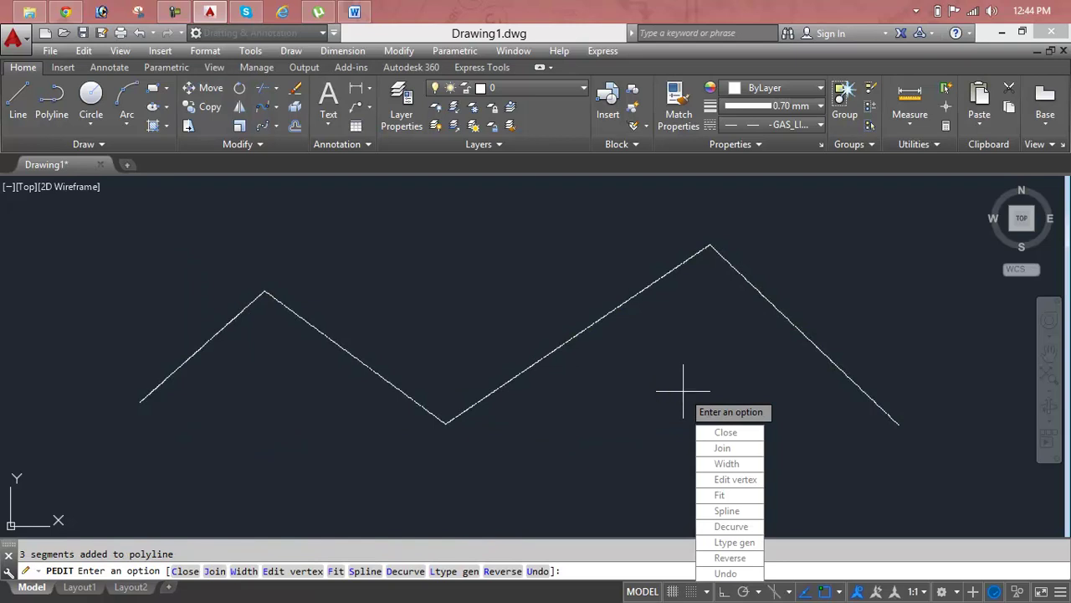
key("Return")
Check the joined zig-zag polyline, then window-select and erase it.
left_click(637, 296)
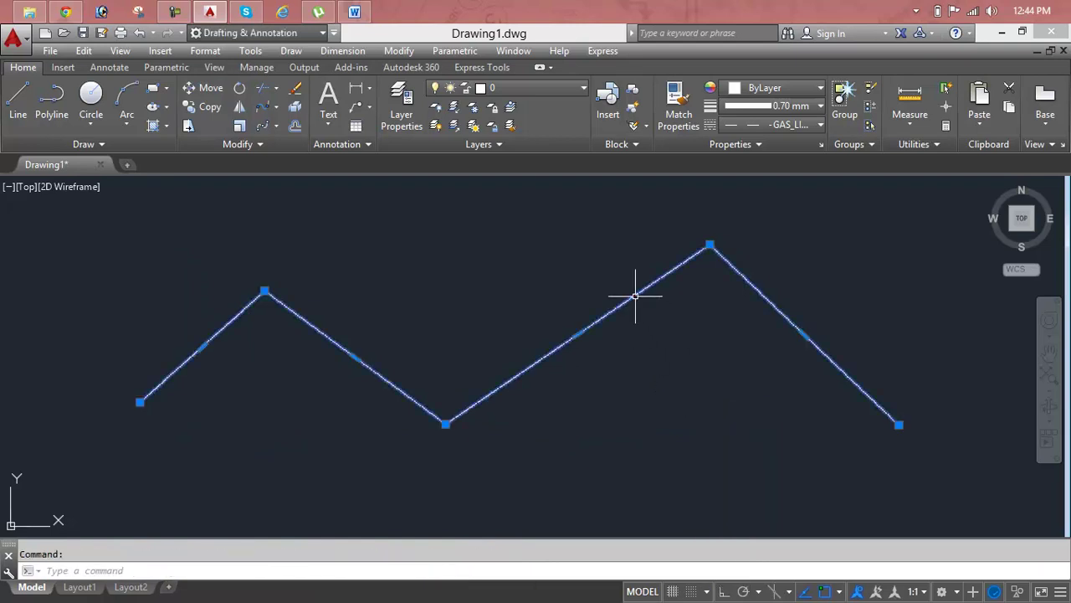
scroll(680, 361, "down", 3)
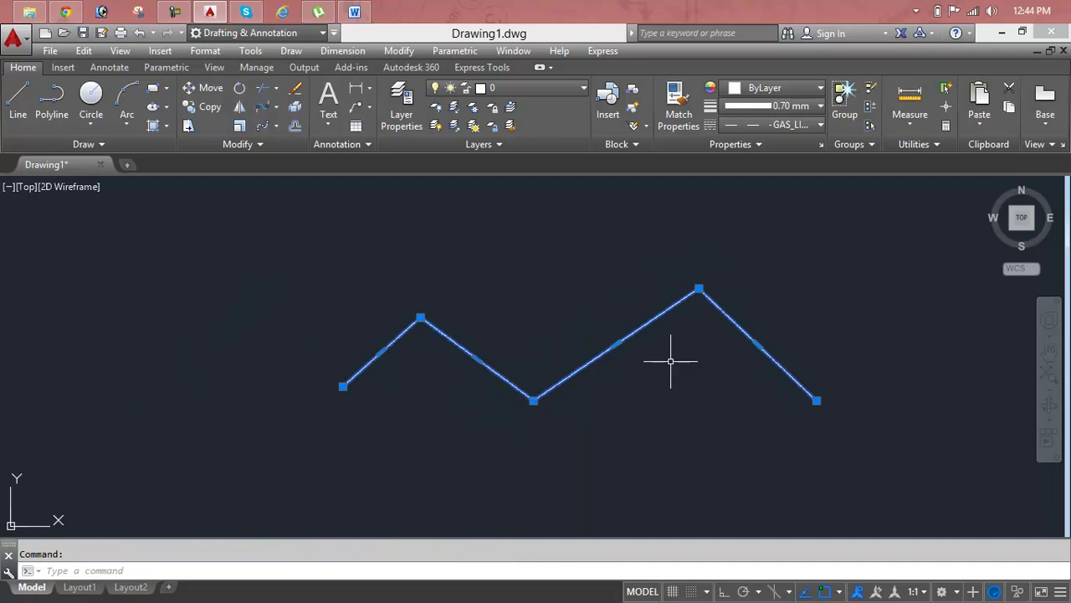
key("Escape")
left_click(830, 255)
left_click(669, 297)
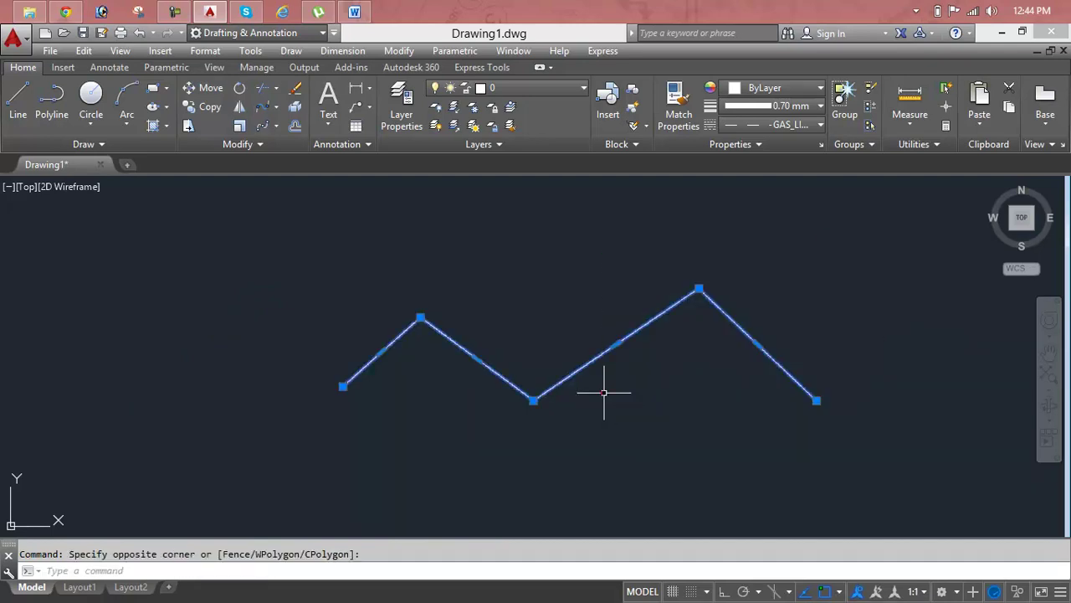
key("Delete")
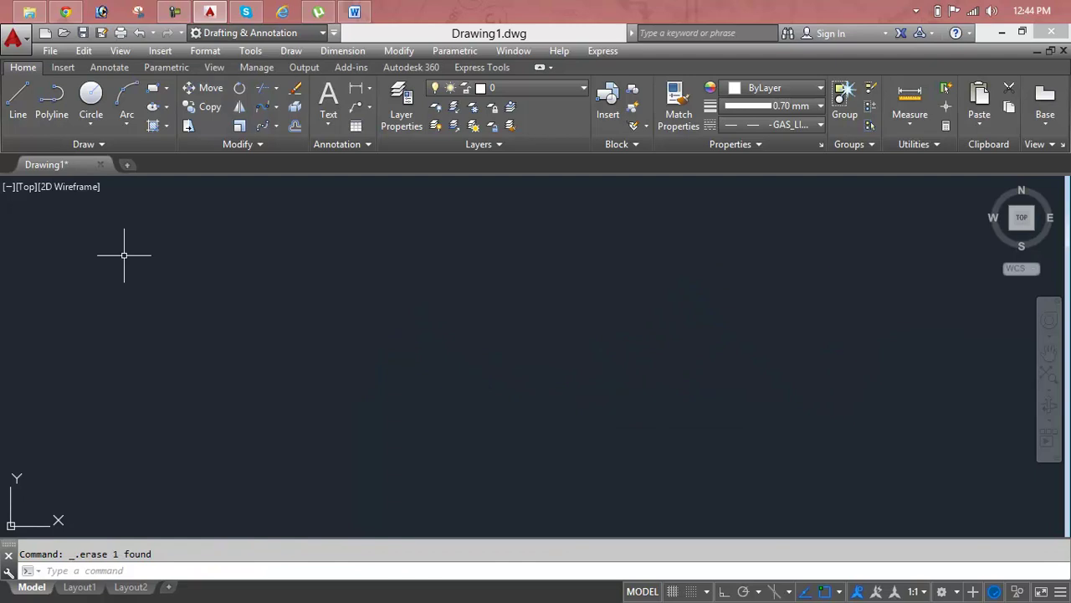
Draw a two-peak fit-point spline wave through four points.
left_click(83, 153)
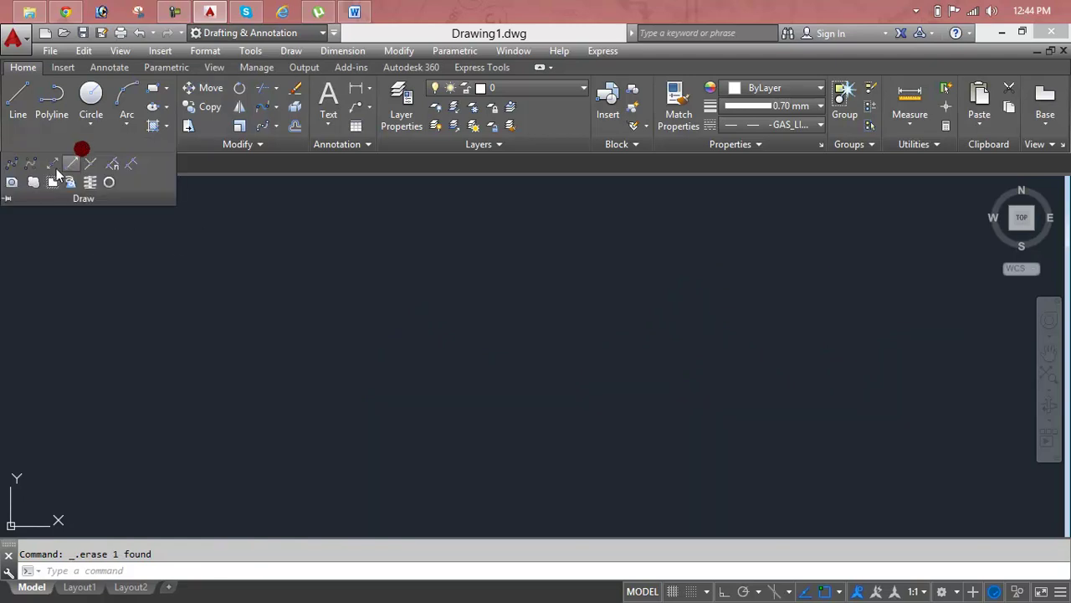
left_click(29, 167)
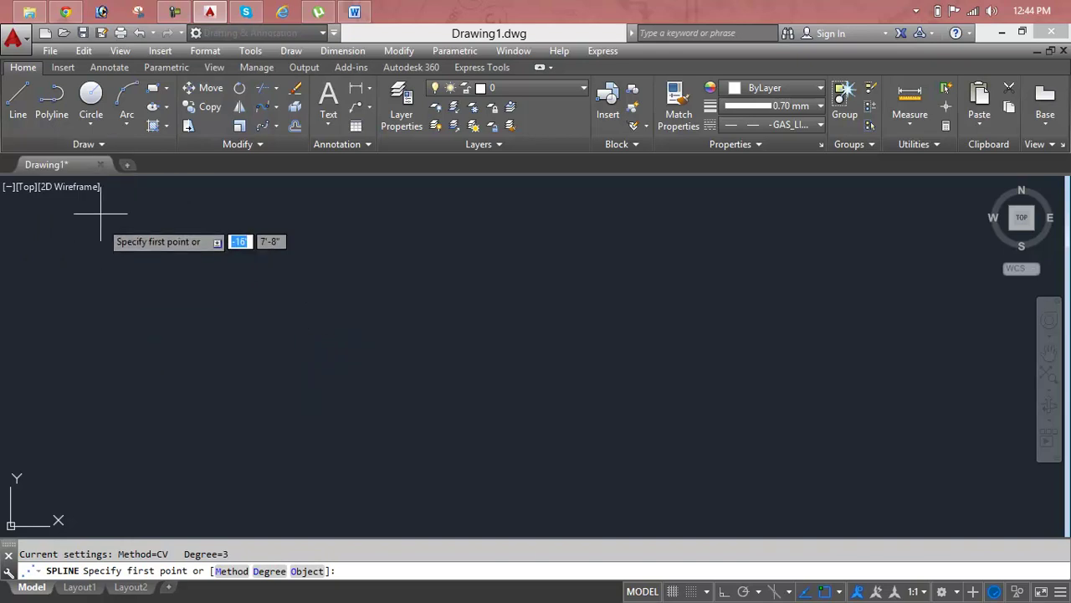
left_click(46, 144)
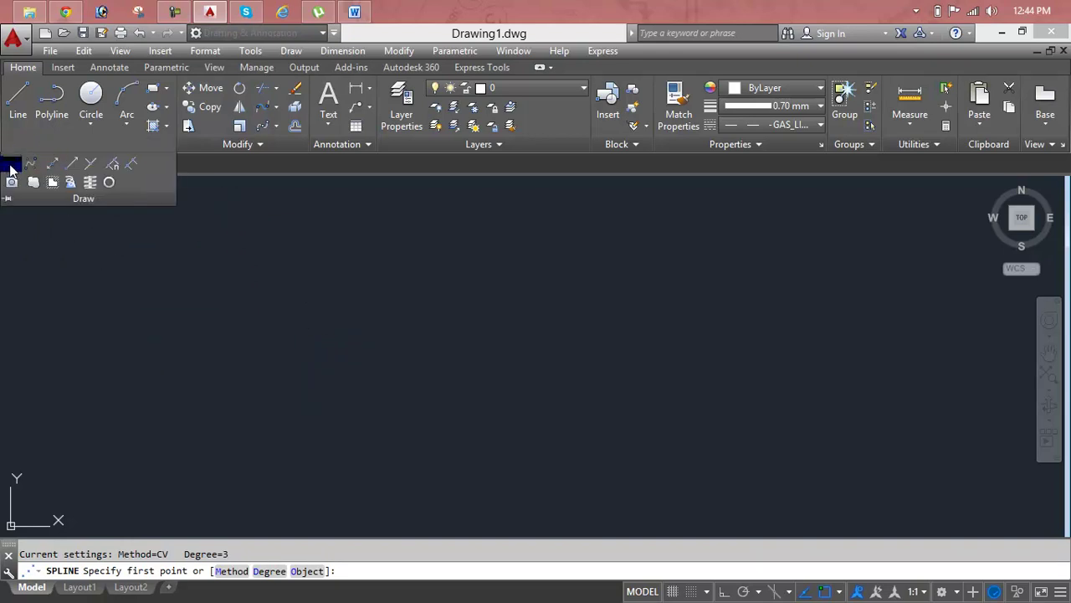
left_click(9, 163)
left_click(164, 395)
left_click(269, 291)
left_click(431, 398)
left_click(573, 278)
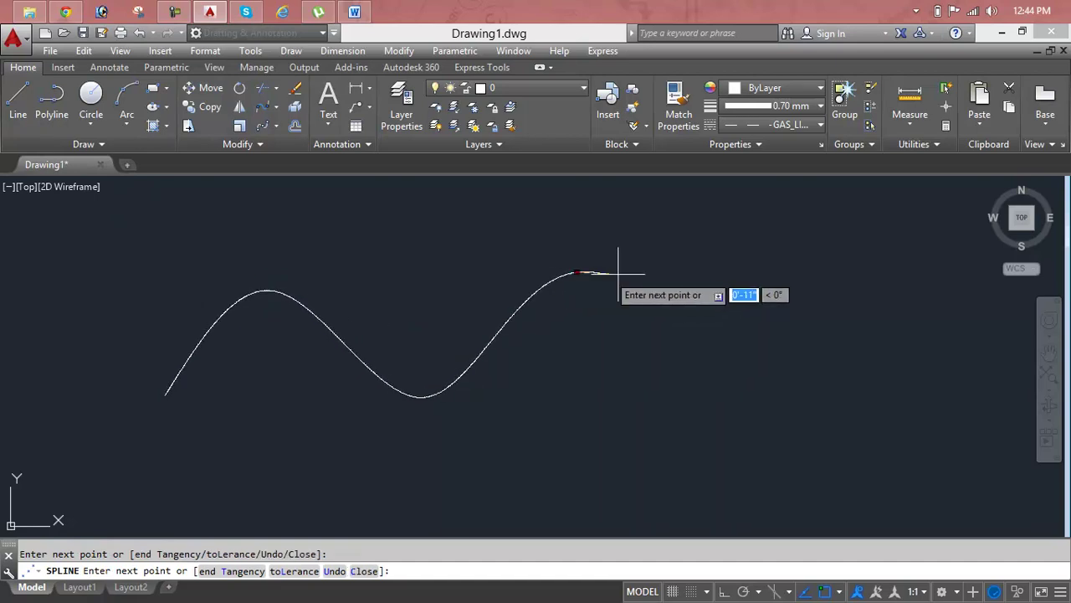
type("b")
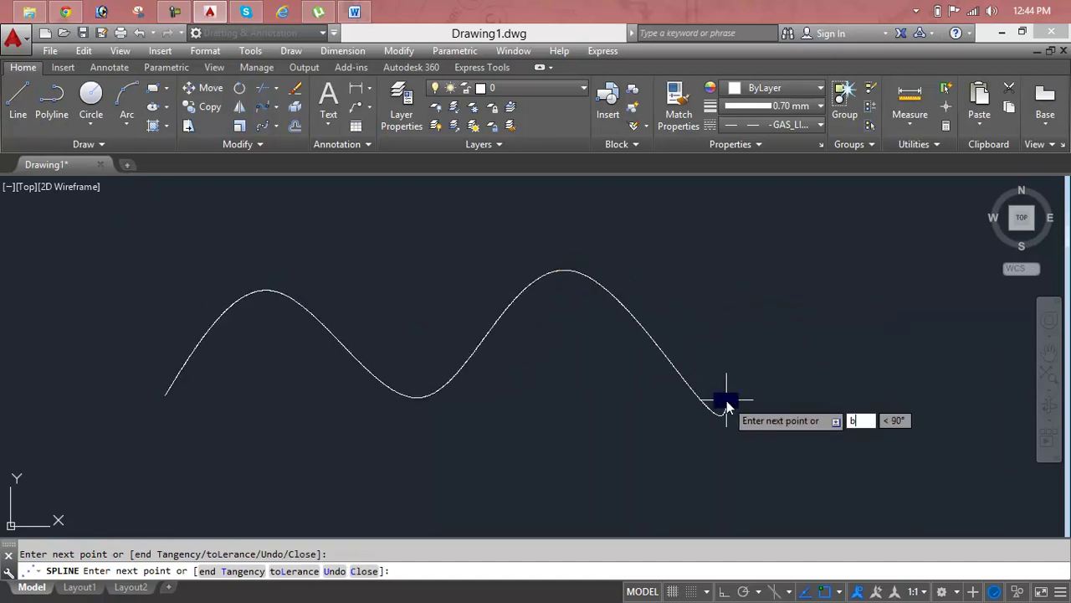
key("Return")
key("BackSpace")
key("Return")
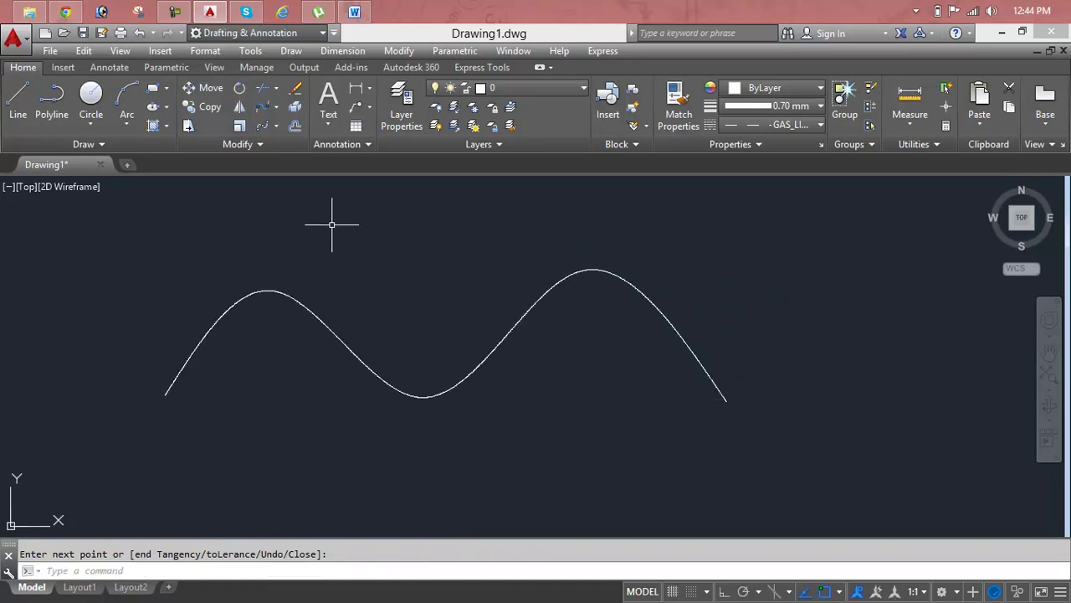
left_click(266, 145)
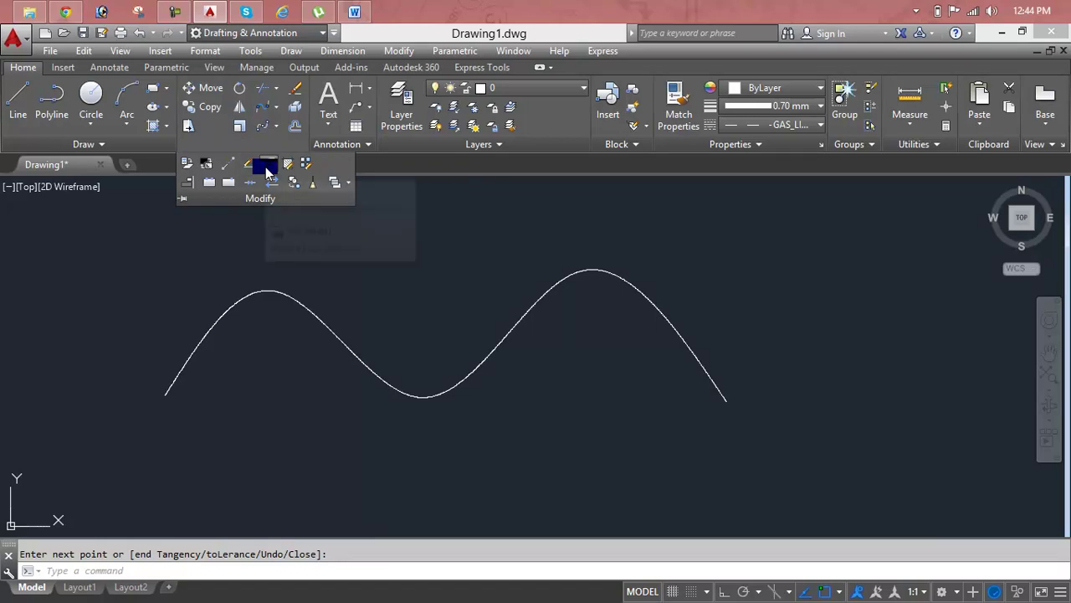
left_click(267, 168)
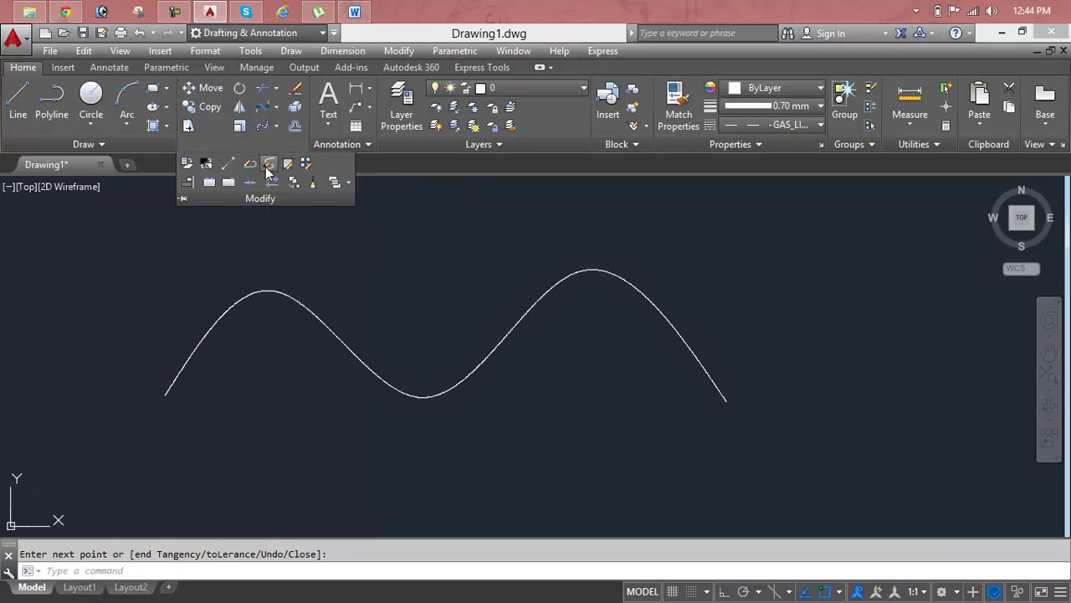
left_click(276, 287)
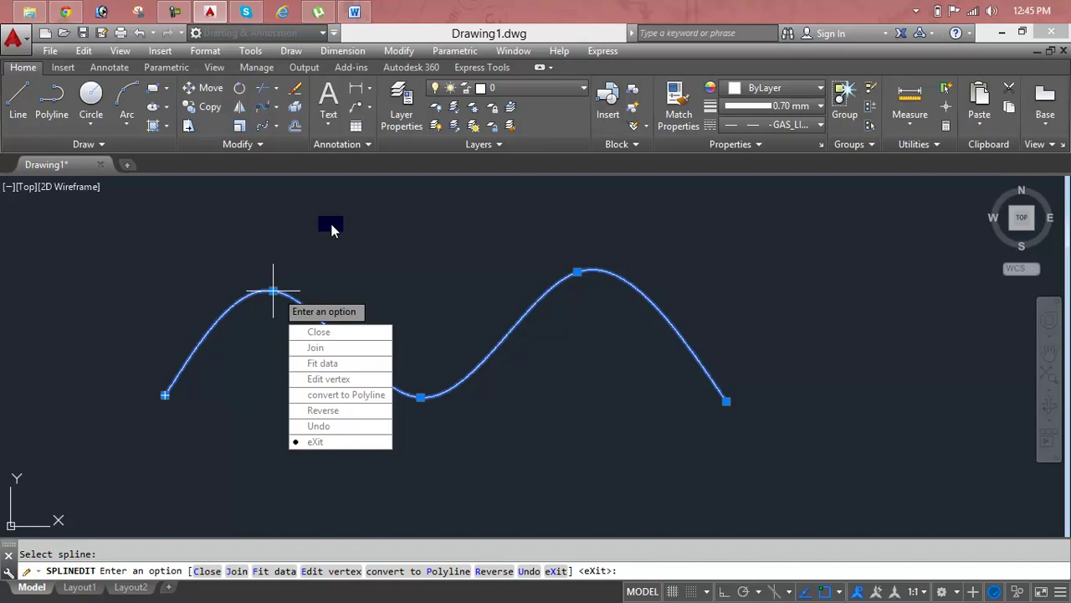
type("c")
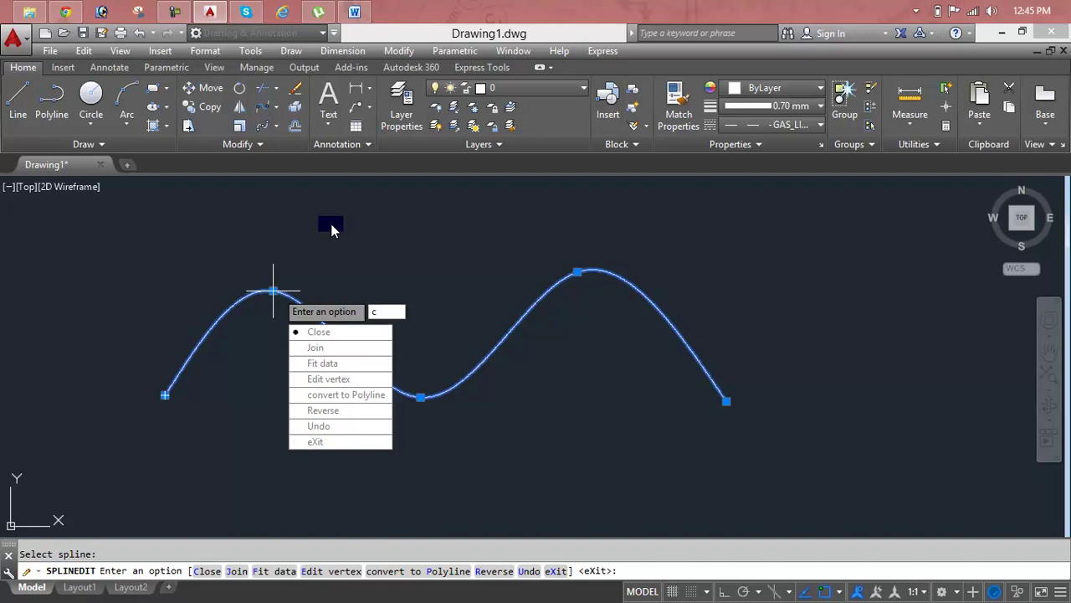
key("Return")
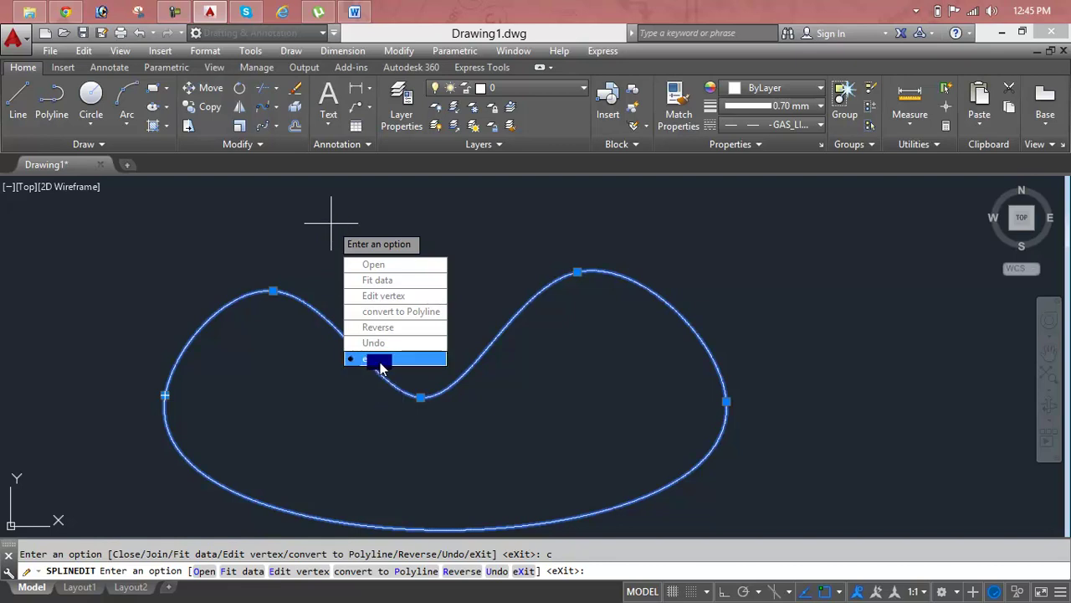
type("x")
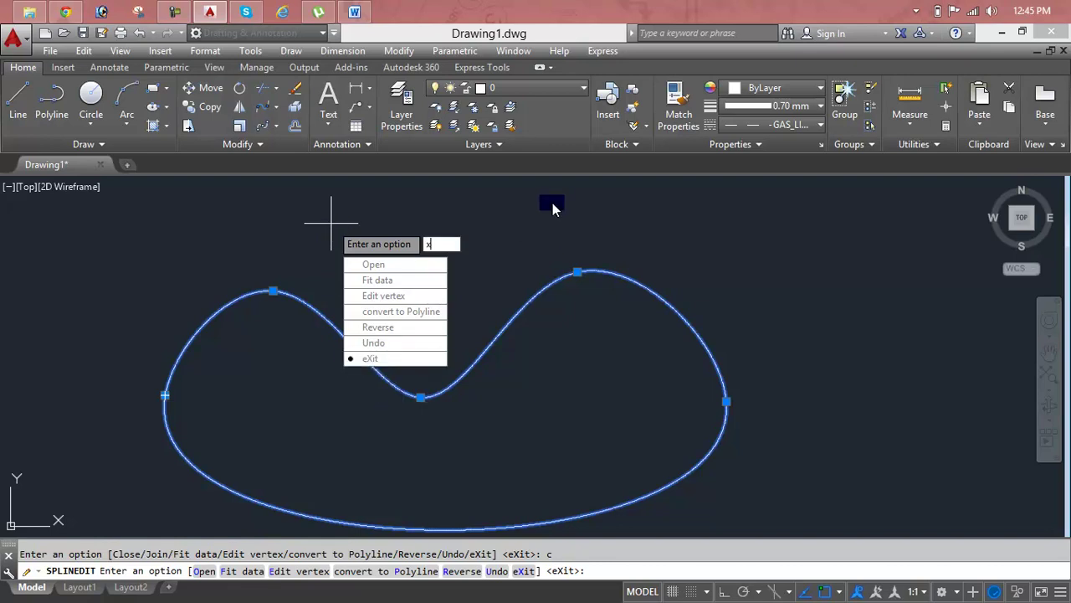
key("Return")
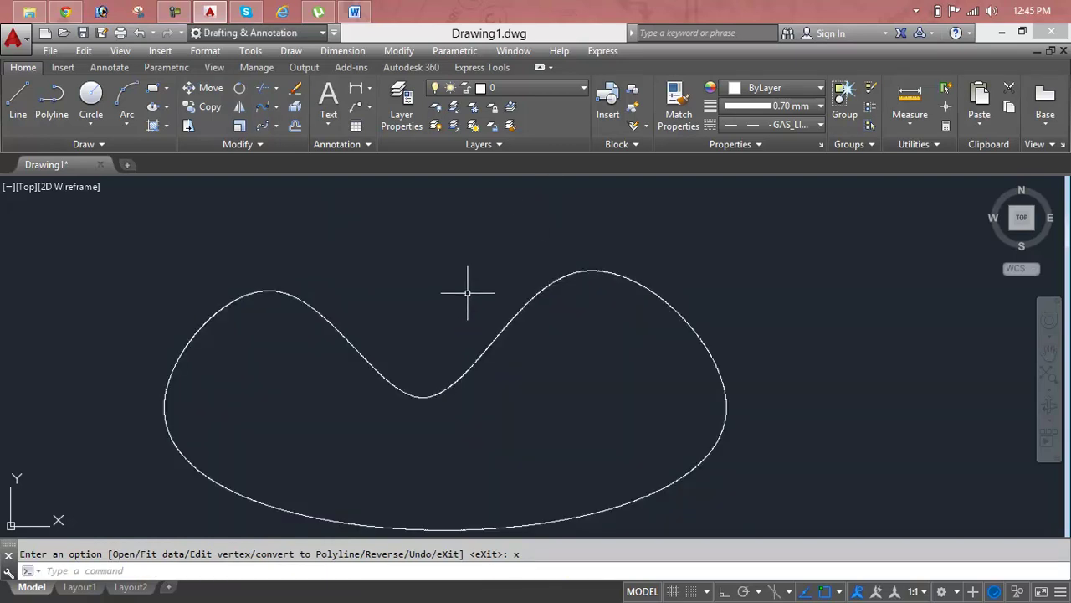
key("ctrl+z")
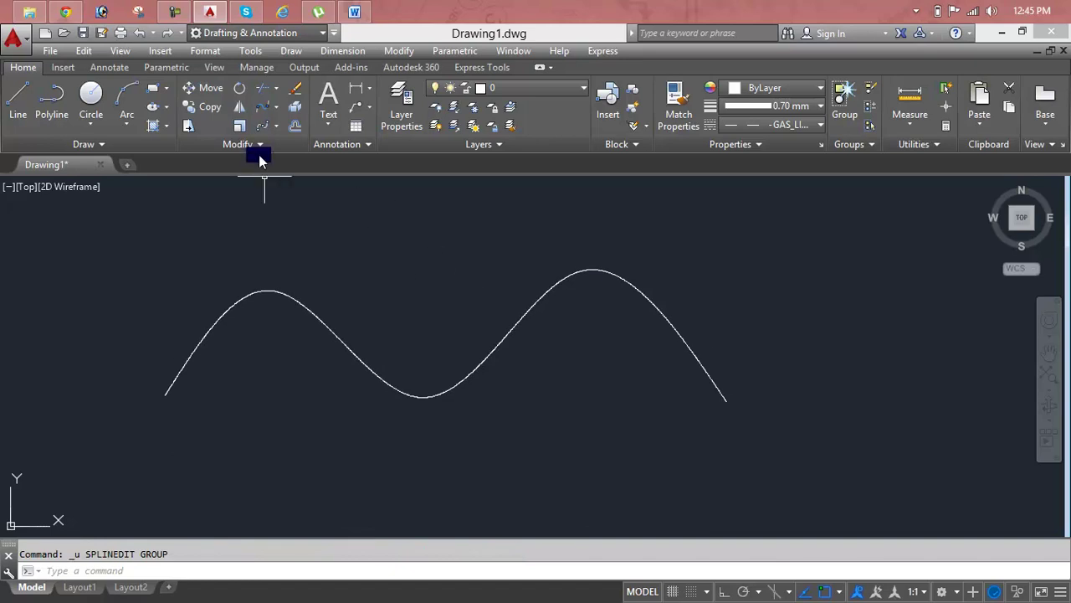
Convert the wavy spline to a polyline at precision 10 with Edit Spline.
left_click(262, 147)
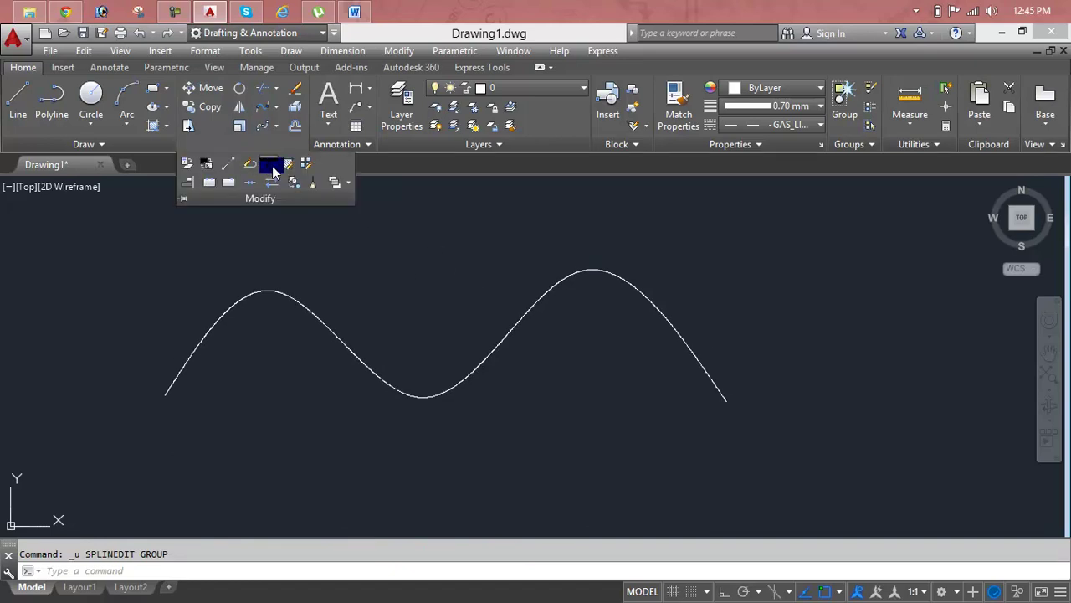
left_click(273, 166)
left_click(314, 314)
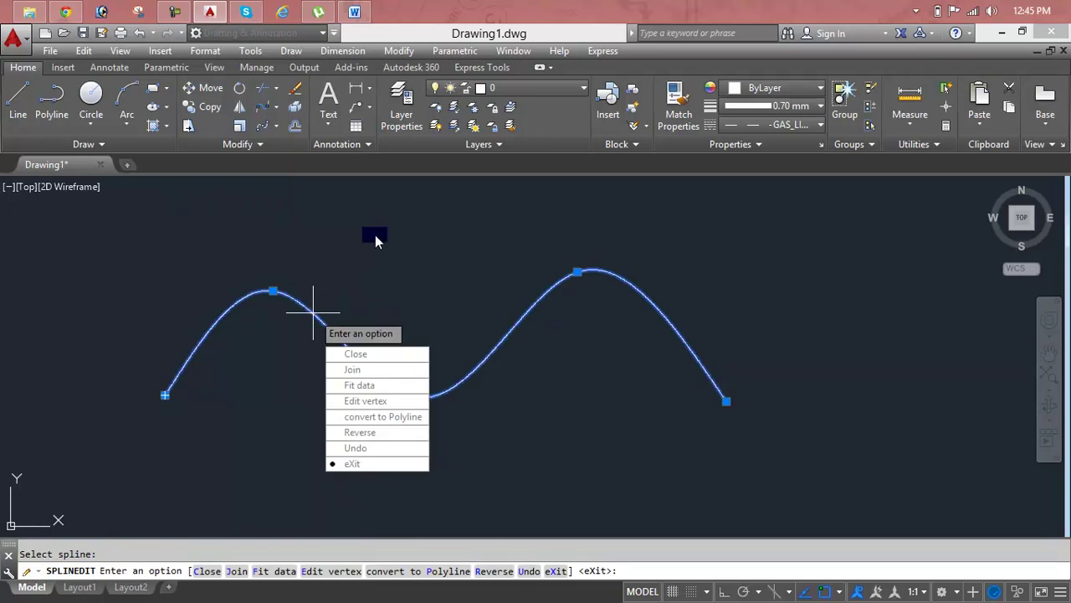
type("p")
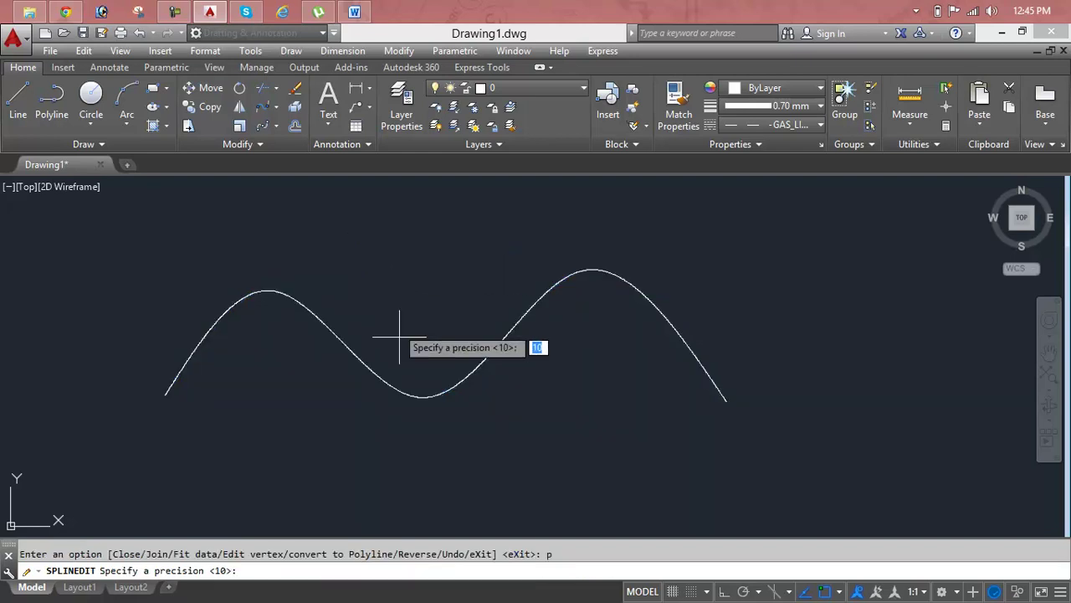
key("Return")
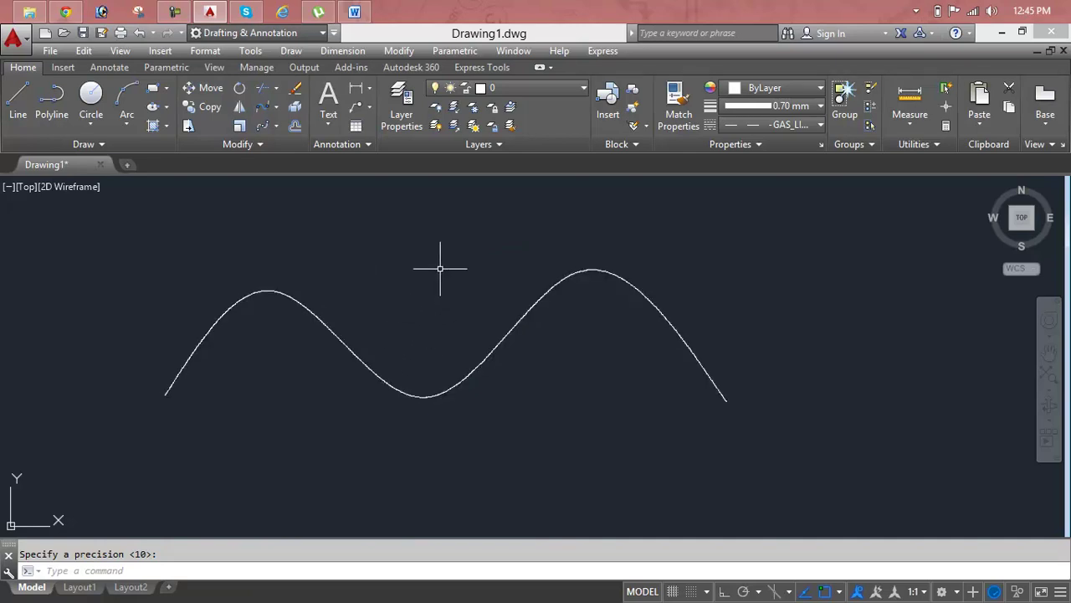
left_click(800, 143)
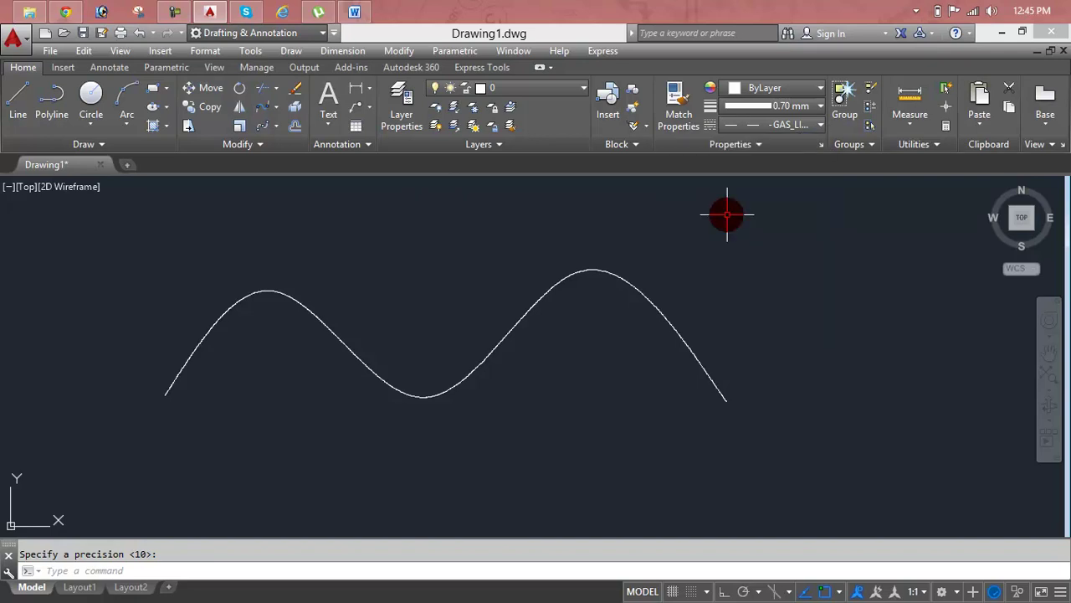
Open the Properties palette and make the wavy polyline spline-fit with PEDIT Spline.
left_click(820, 144)
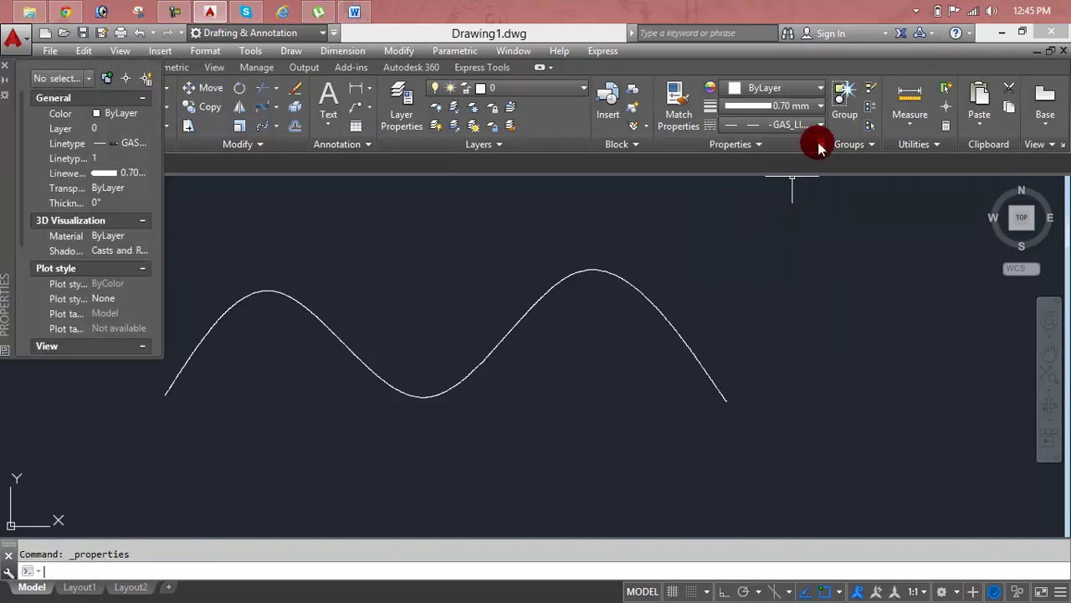
left_click(512, 320)
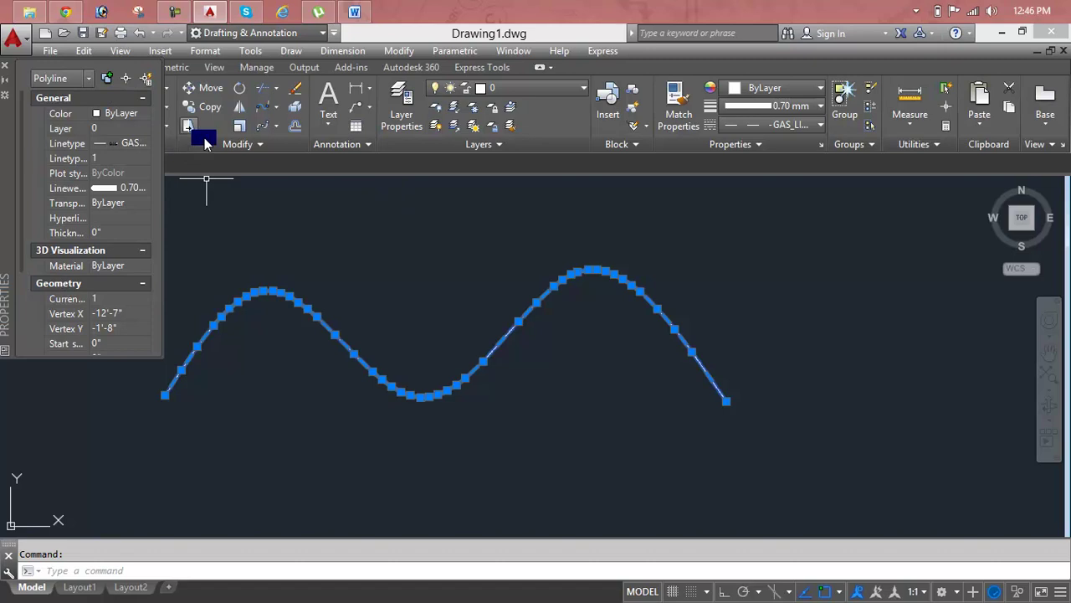
left_click(261, 147)
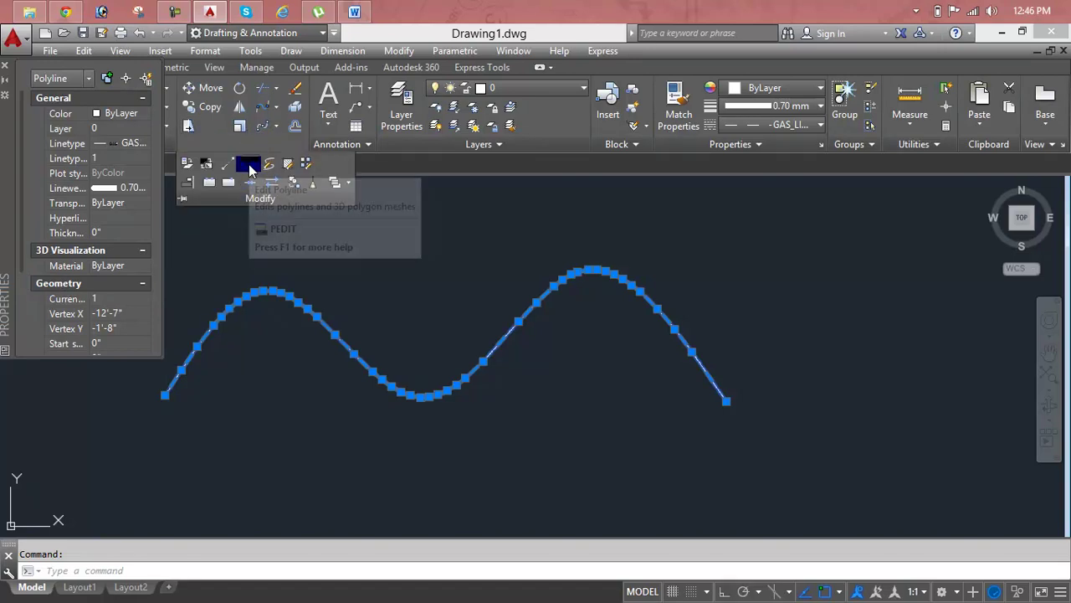
left_click(249, 170)
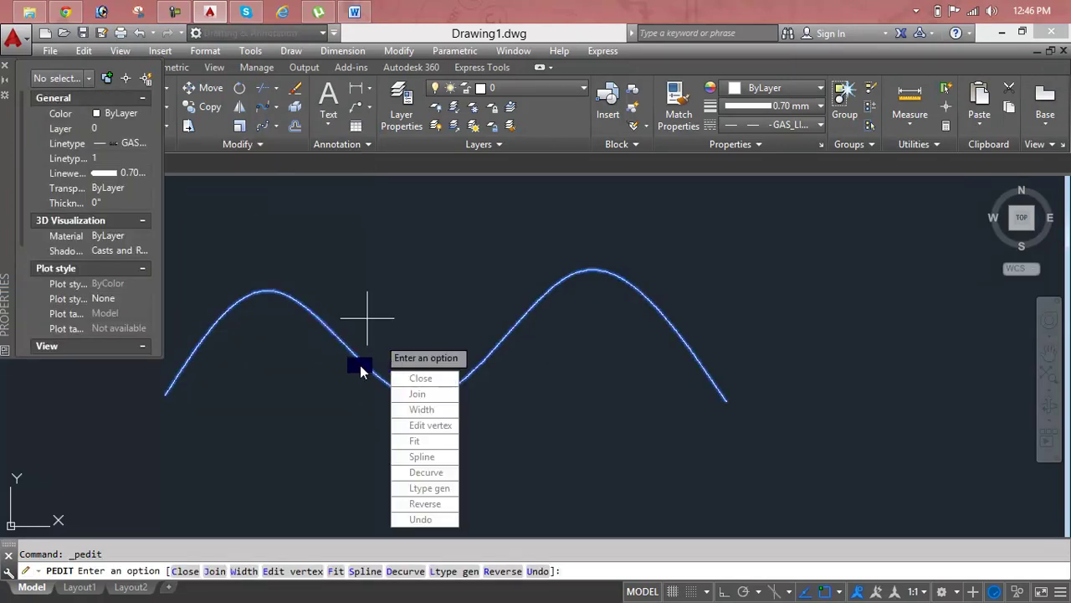
type("s")
key("Return")
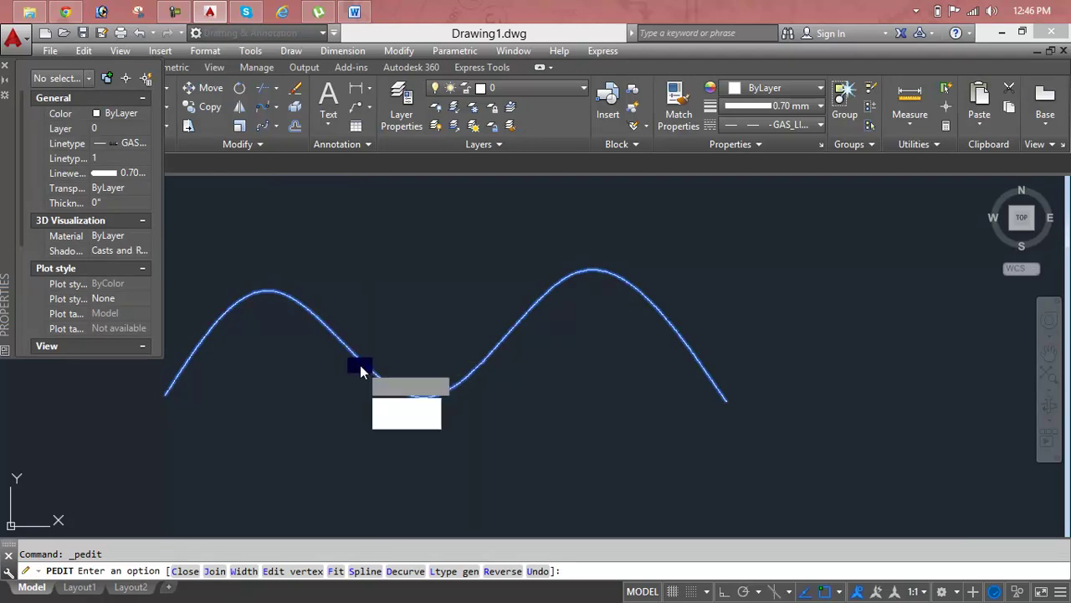
key("Return")
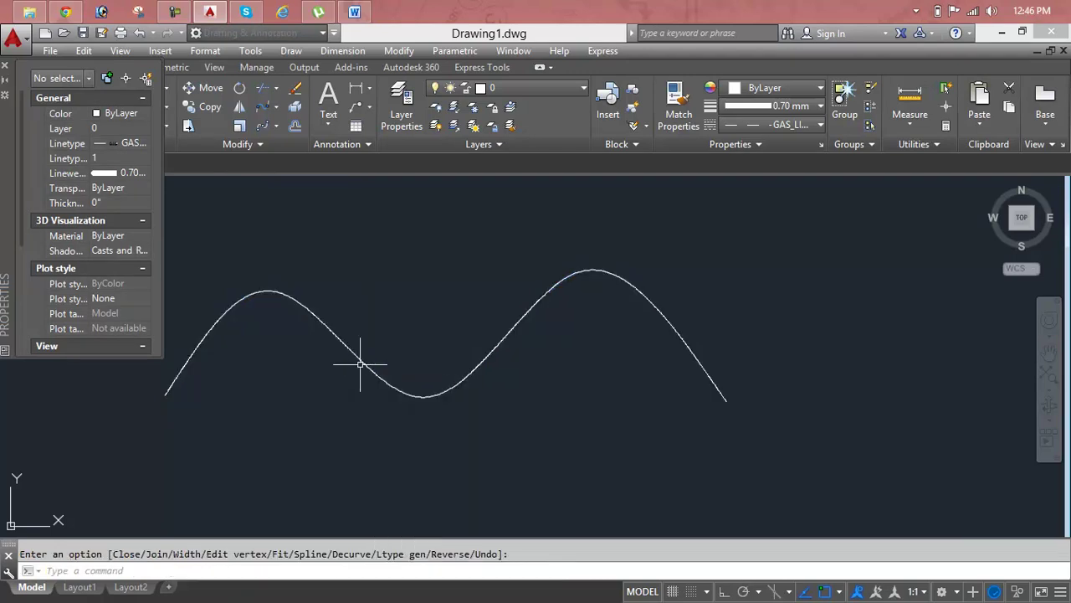
Check the curve's object type in Properties, then delete it.
left_click(360, 362)
left_click(44, 79)
left_click(86, 78)
left_click(86, 80)
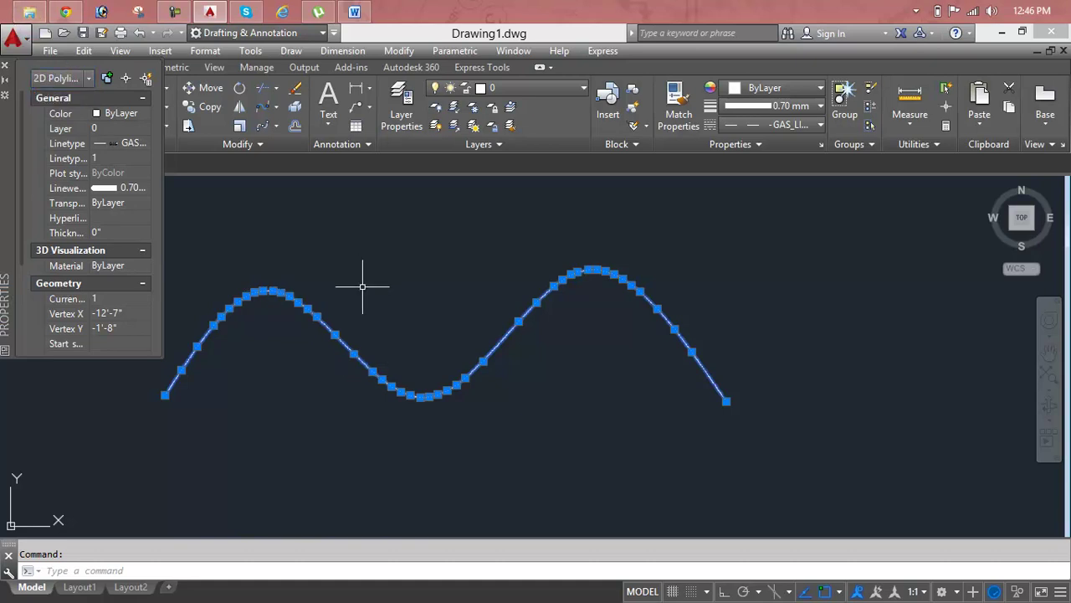
key("Delete")
key("Escape")
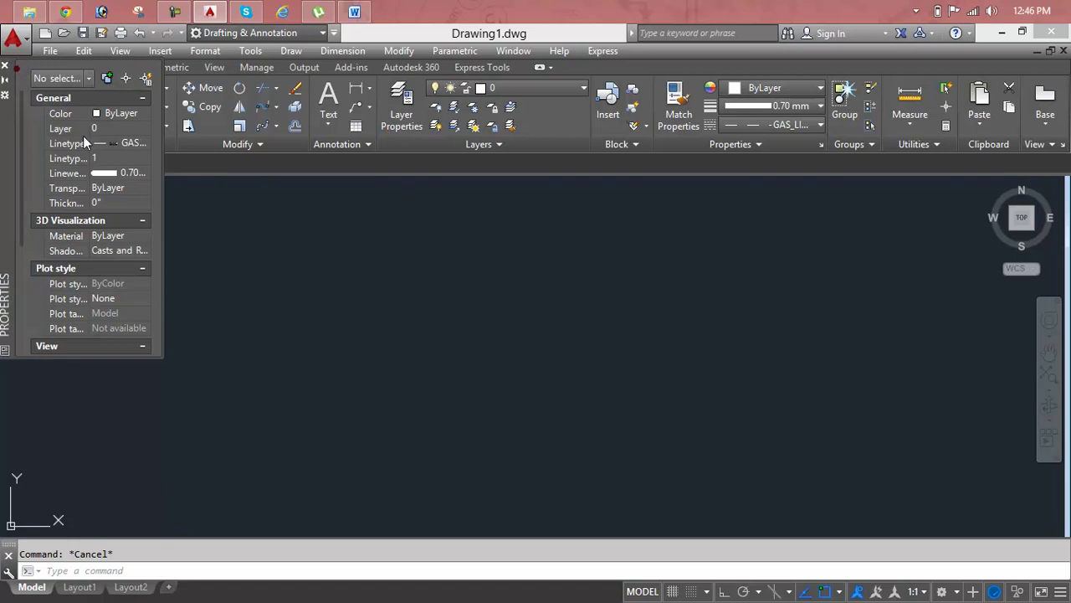
Draw a new wavy fit-point spline, select it, and expand the Modify panel.
left_click(211, 239)
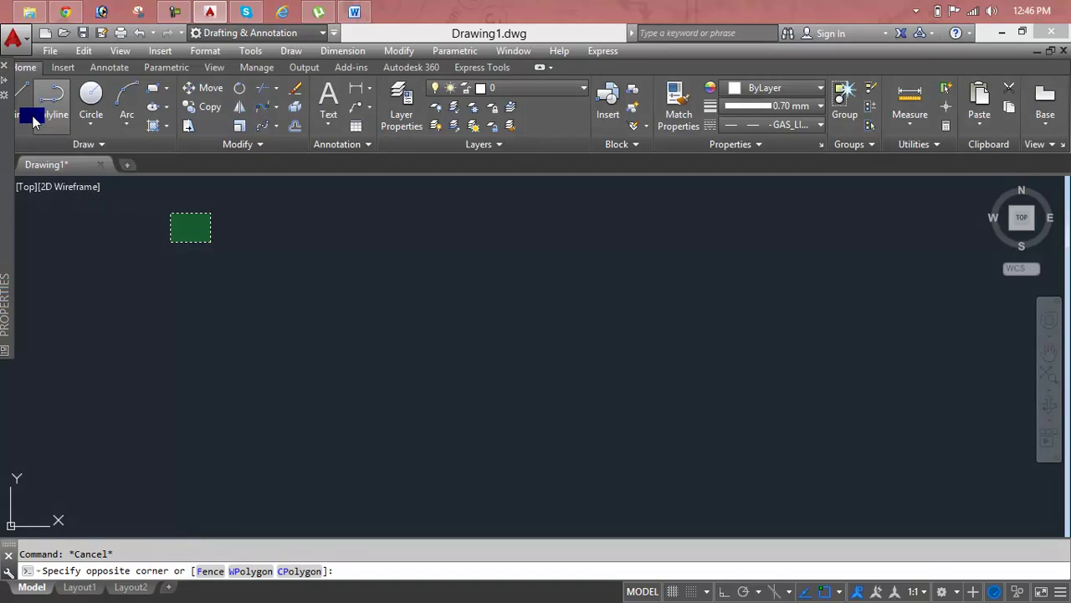
left_click(70, 147)
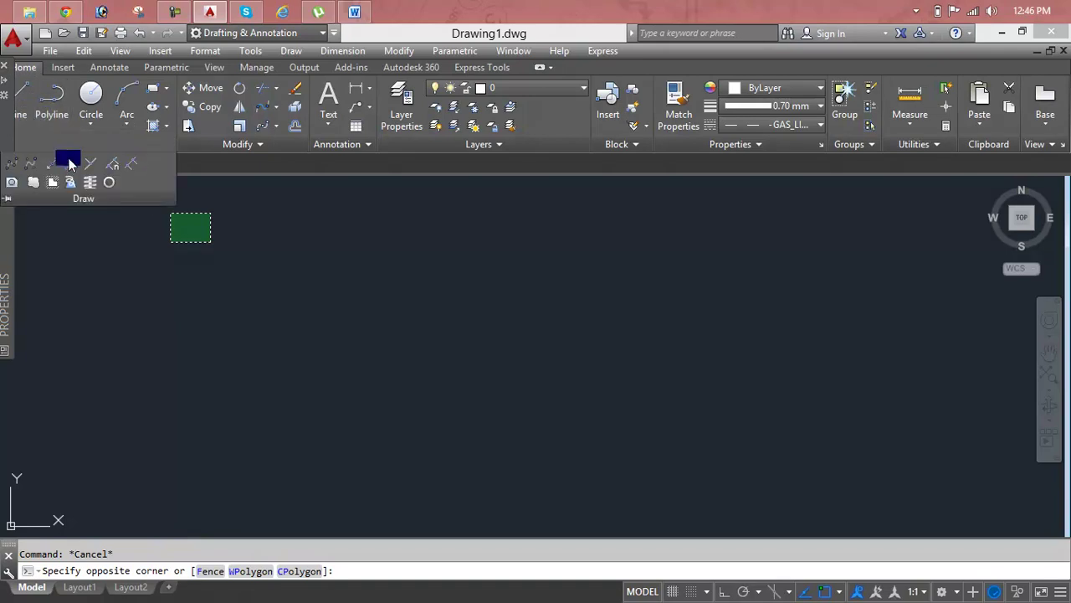
left_click(11, 163)
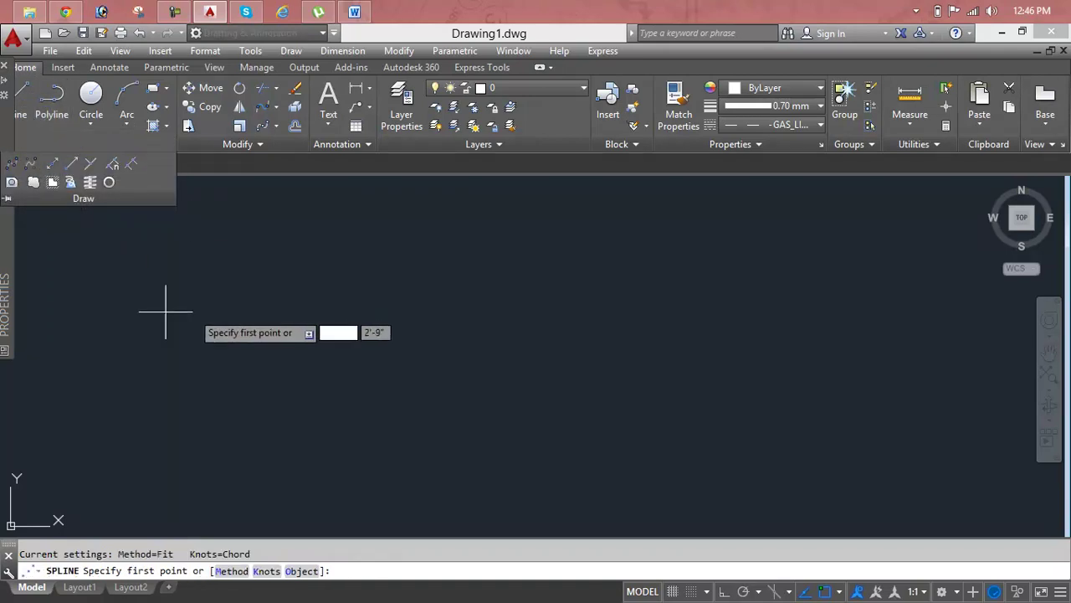
left_click(127, 326)
left_click(334, 242)
left_click(473, 303)
left_click(571, 403)
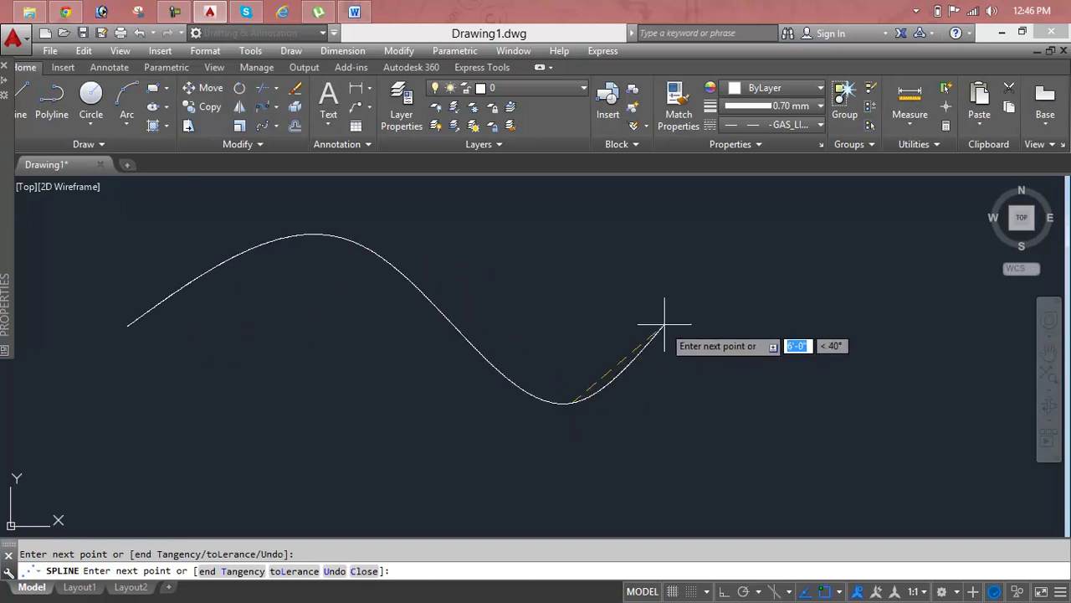
left_click(692, 268)
key("Return")
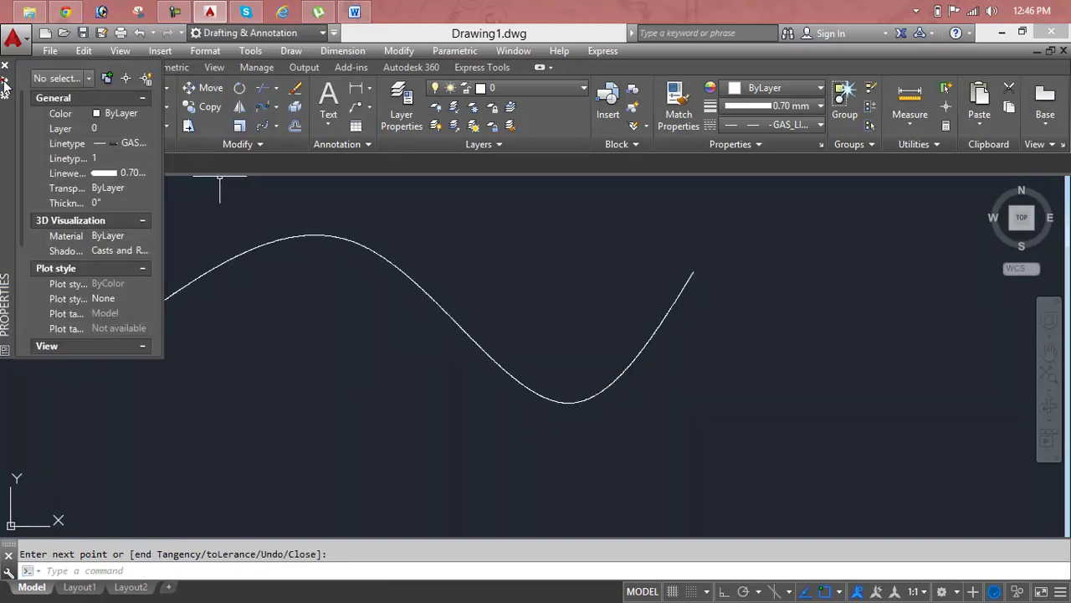
left_click(260, 244)
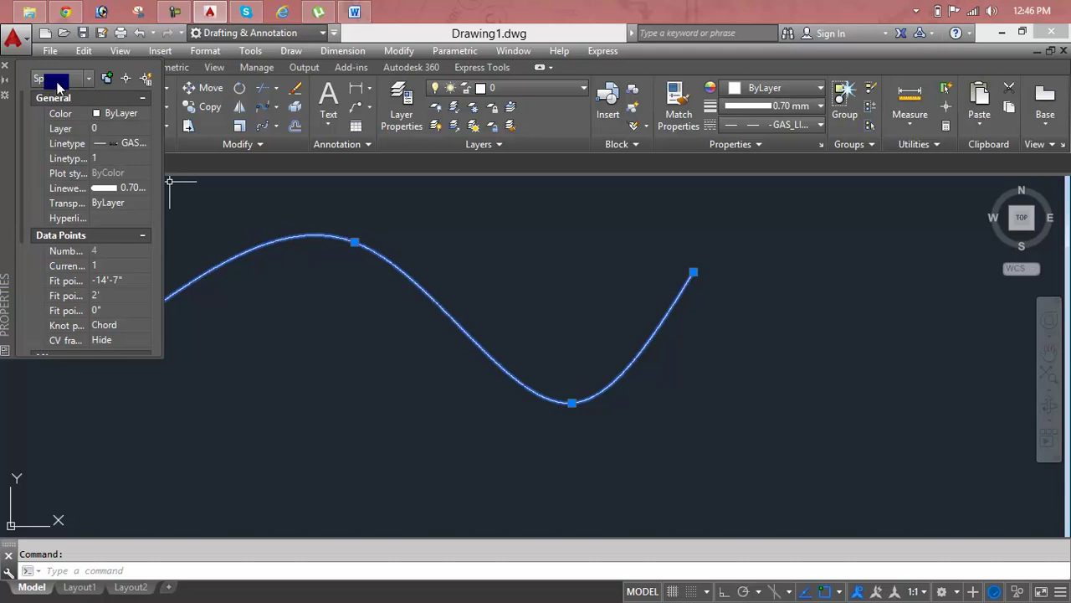
left_click(283, 148)
Convert the spline to a polyline with SPLINEDIT at the default precision 10.
left_click(273, 168)
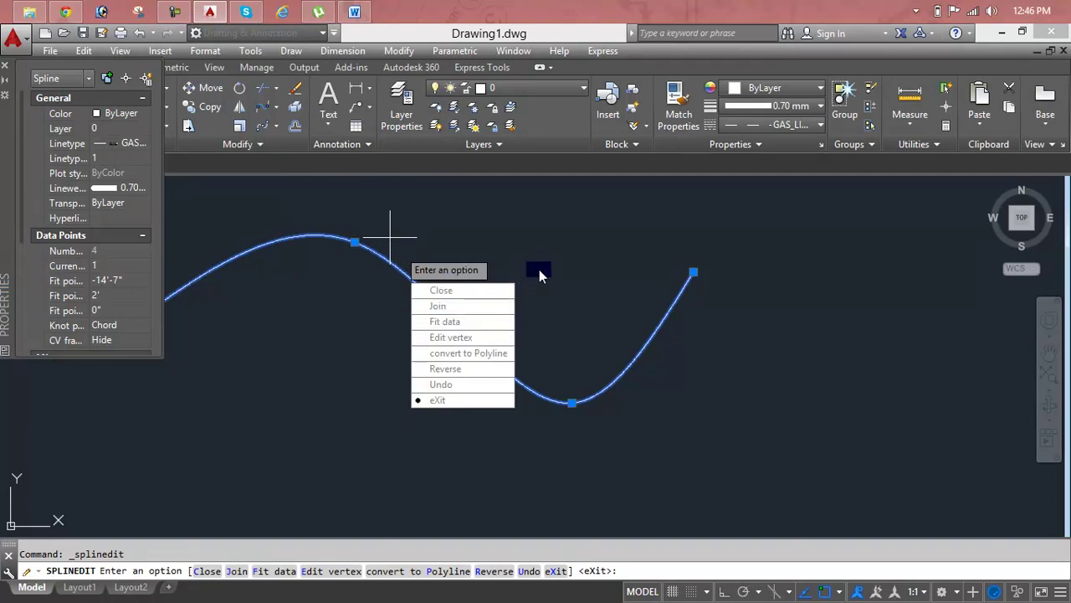
type("p")
key("Return")
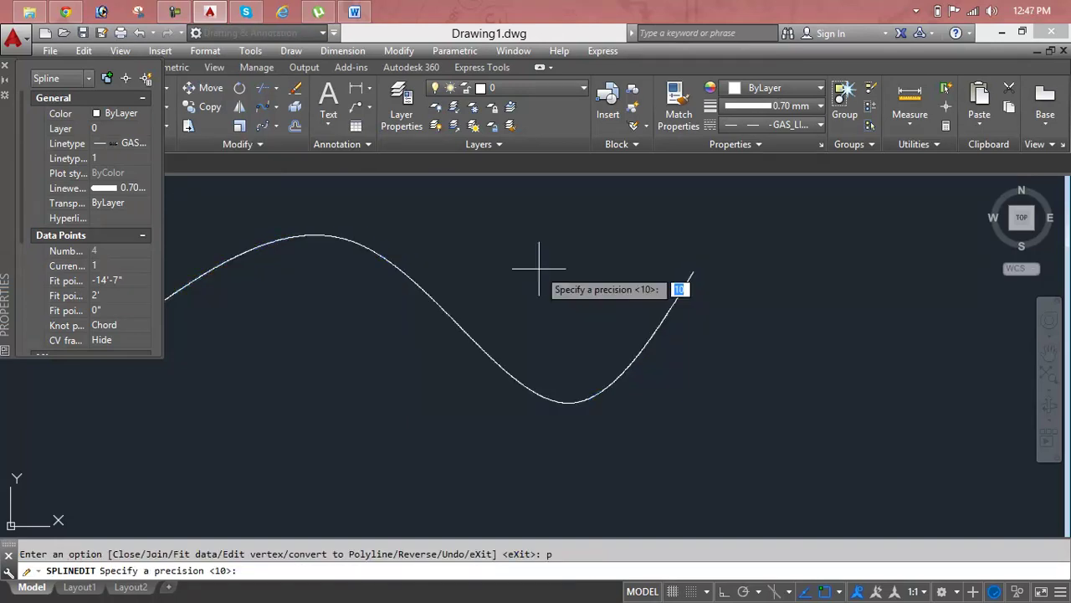
key("Return")
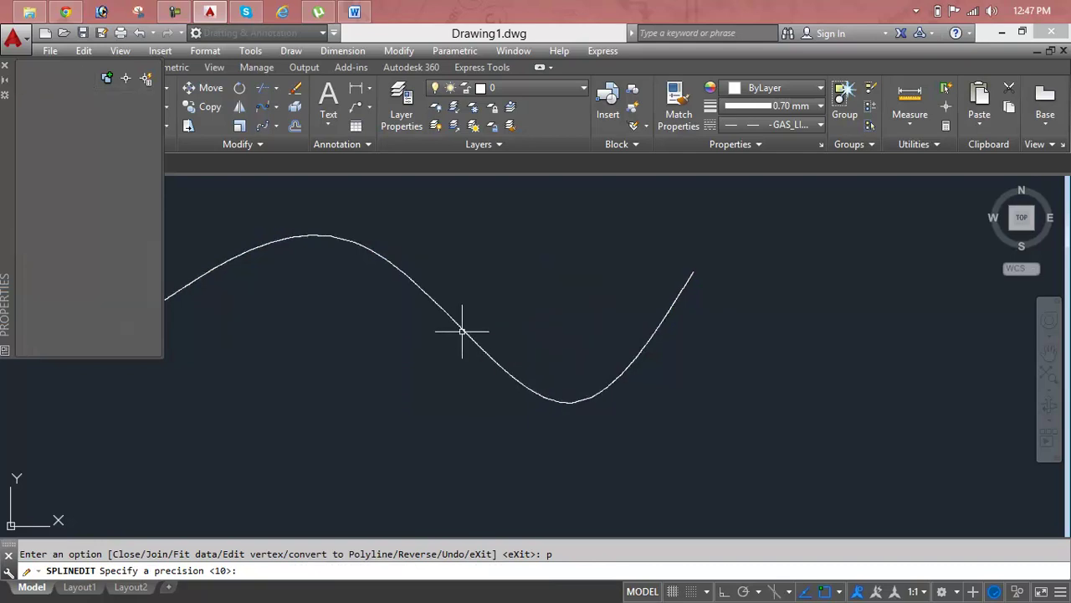
Undo and redo the polyline conversion, then select and erase the wavy curve.
left_click(437, 305)
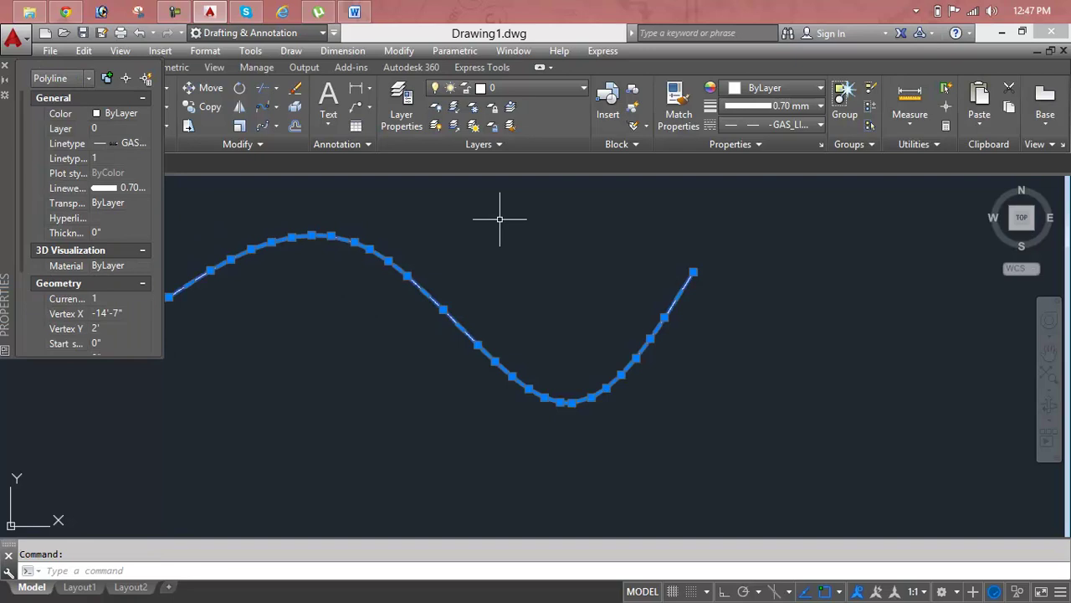
key("Escape")
key("ctrl+z")
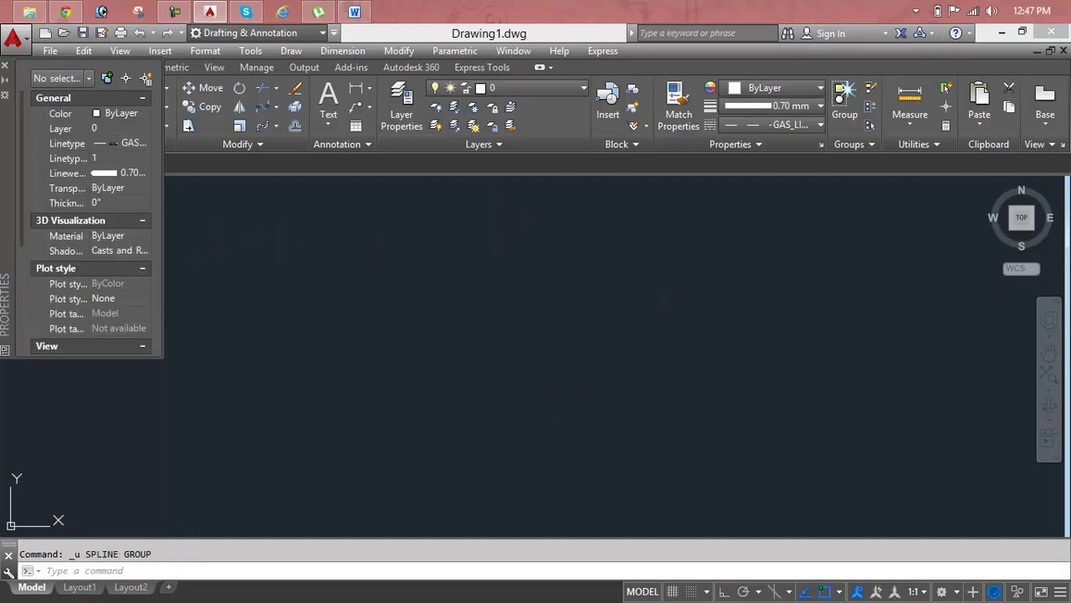
key("ctrl+y")
left_click(463, 328)
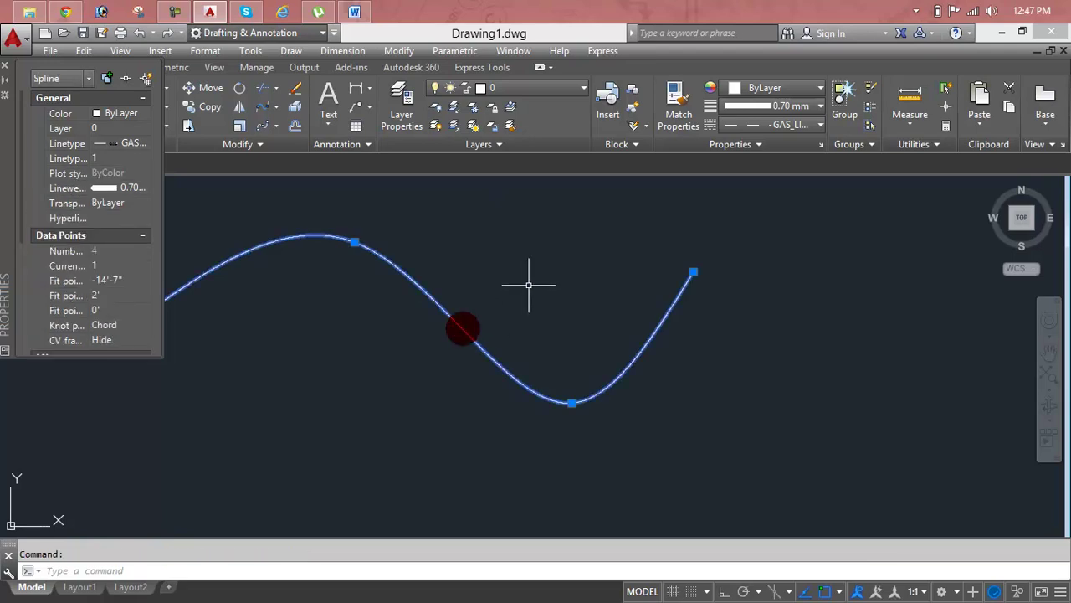
key("Delete")
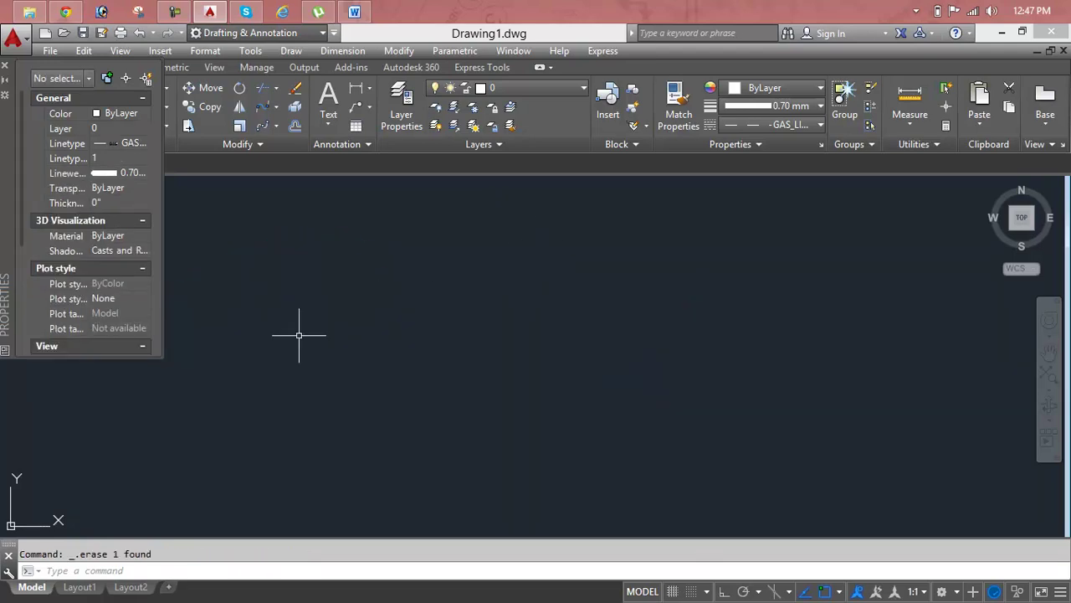
type("l")
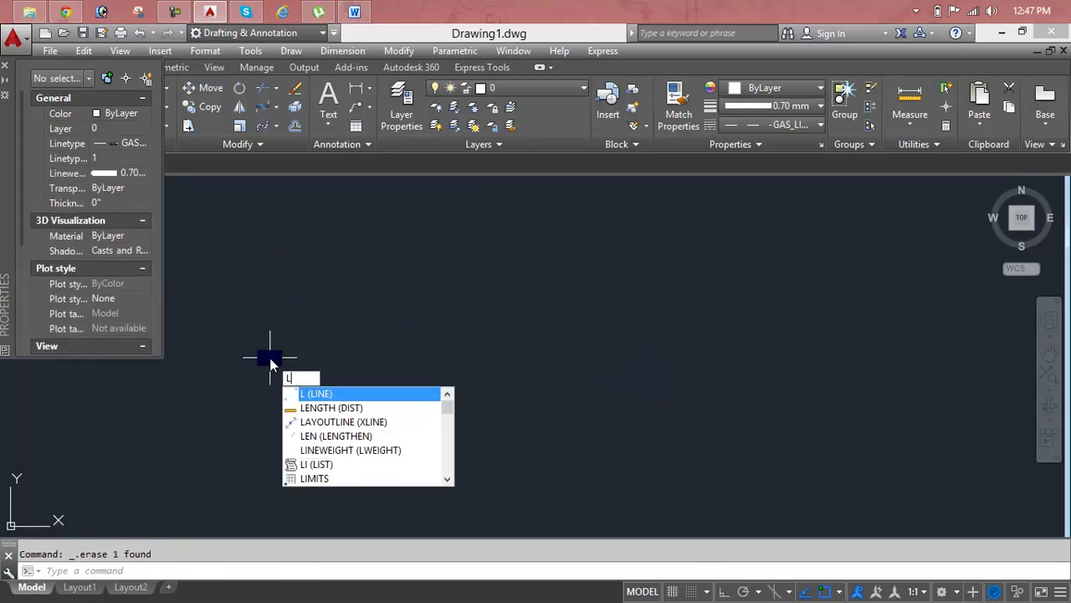
key("Return")
left_click(195, 399)
type("a")
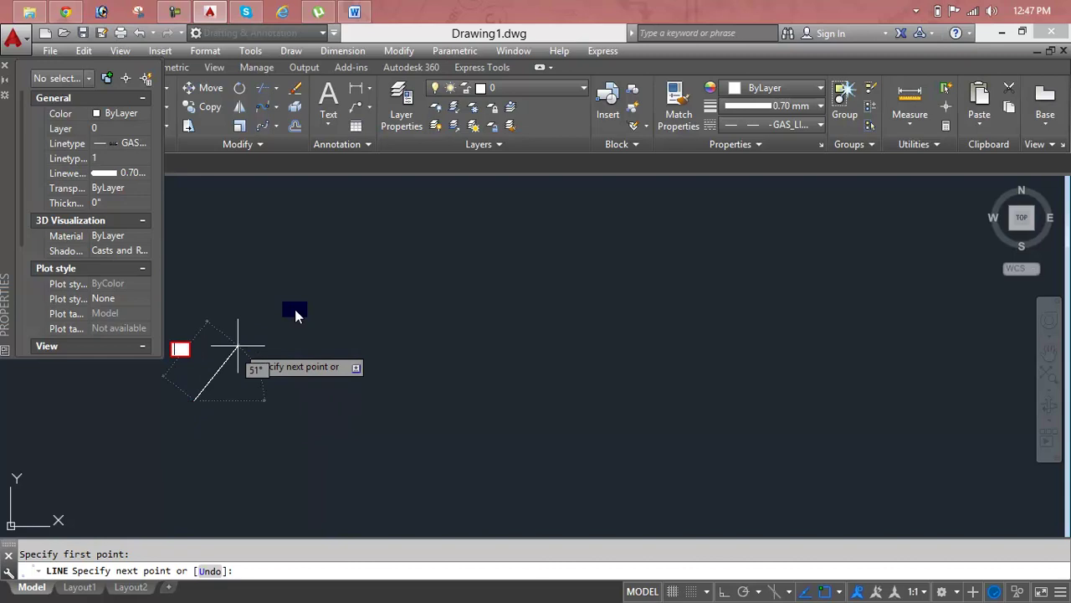
key("Escape")
type("pl")
key("Return")
left_click(270, 366)
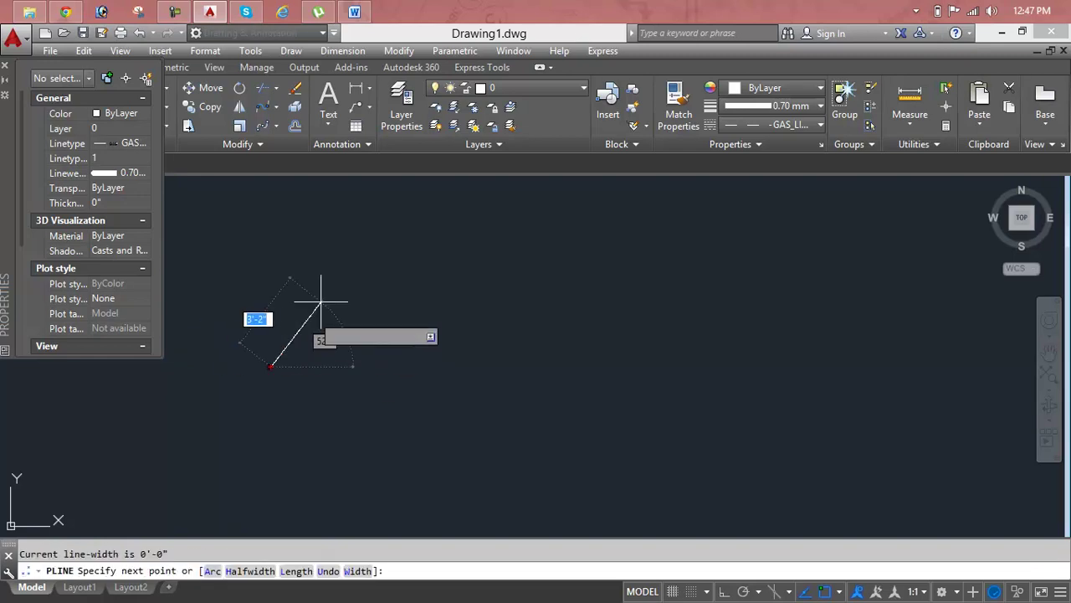
left_click(351, 263)
type("a")
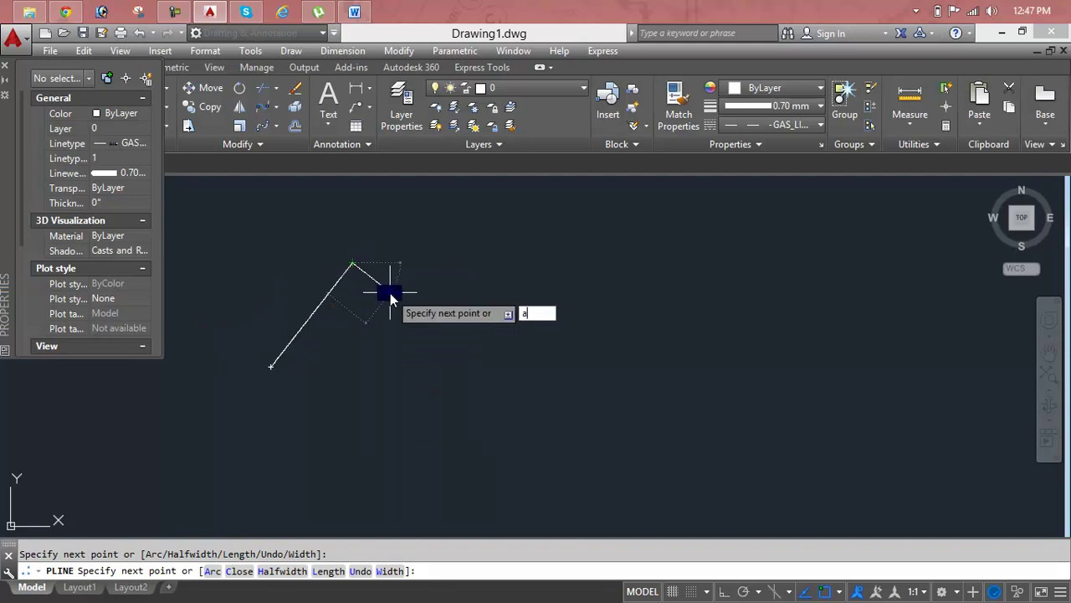
key("Return")
left_click(500, 299)
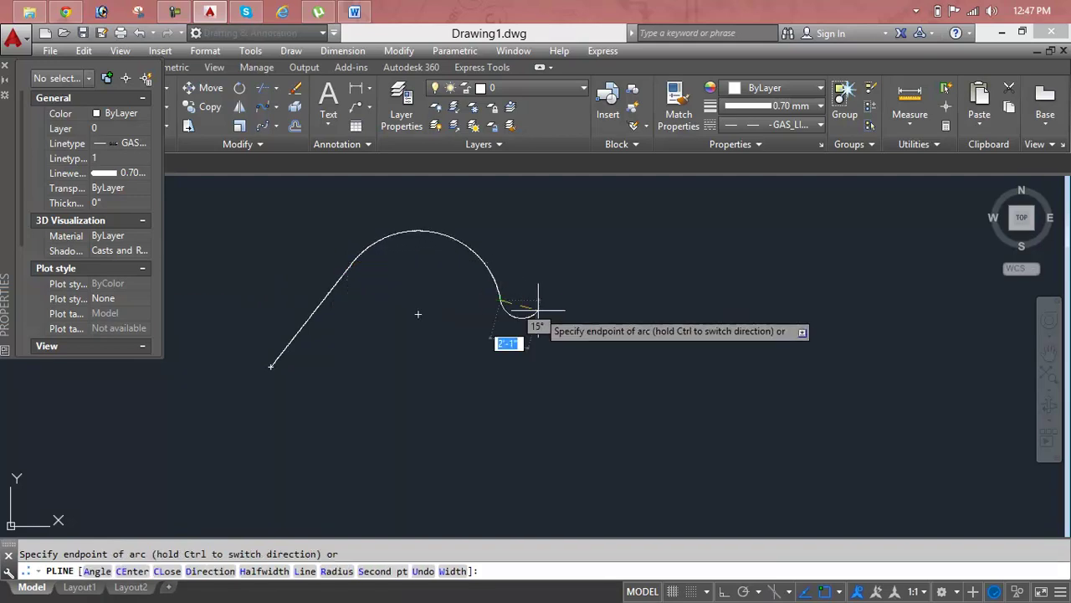
left_click(758, 345)
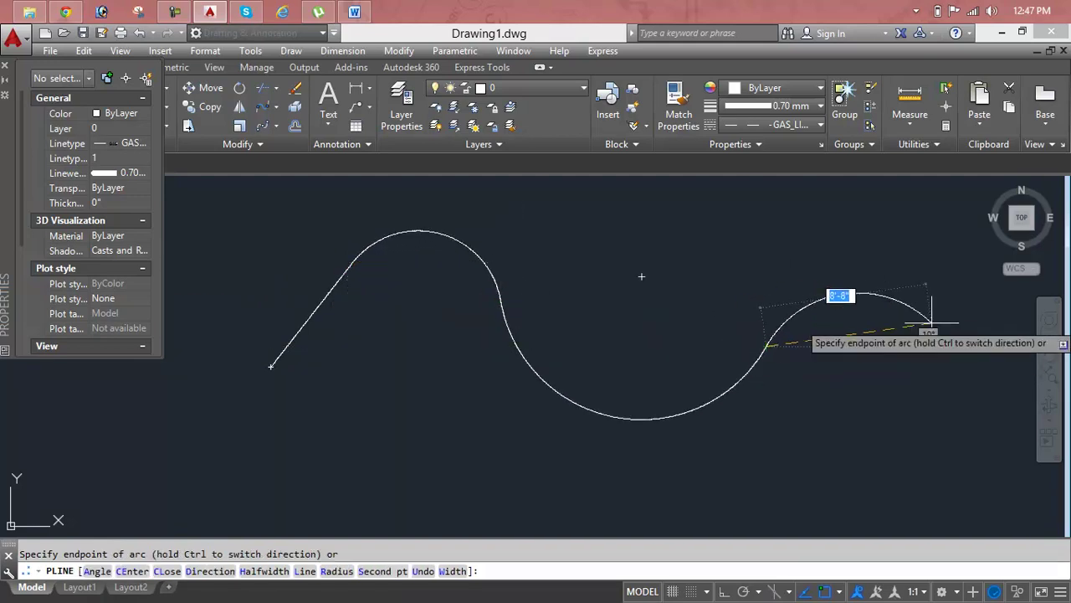
left_click(967, 345)
key("Return")
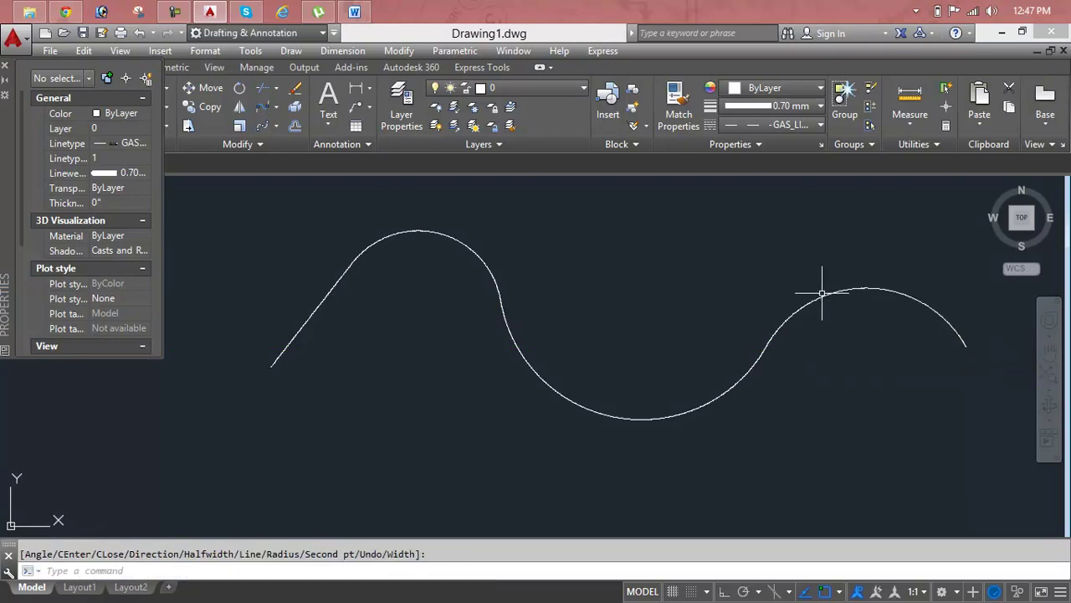
left_click(822, 292)
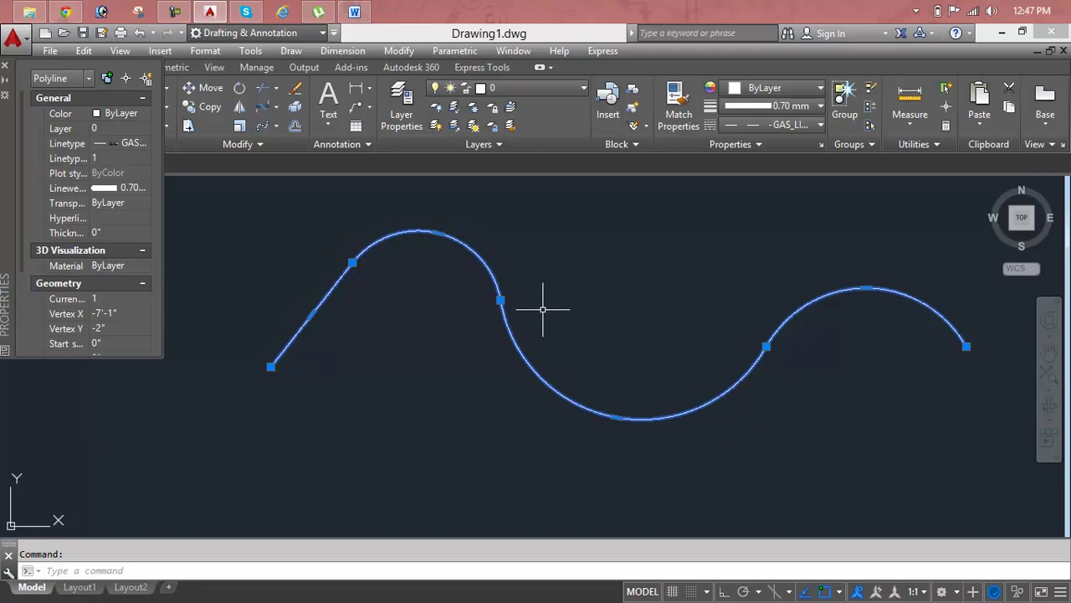
key("Escape")
left_click(577, 270)
left_click(516, 350)
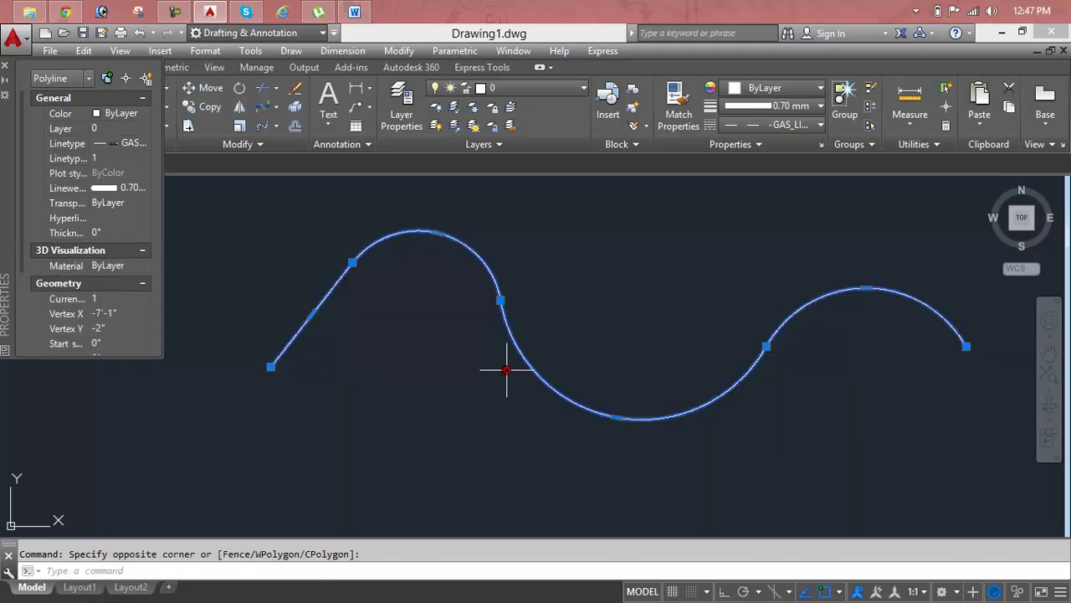
key("Delete")
Draw a four-segment line zigzag from lower left, over two peaks, to lower right.
type("l")
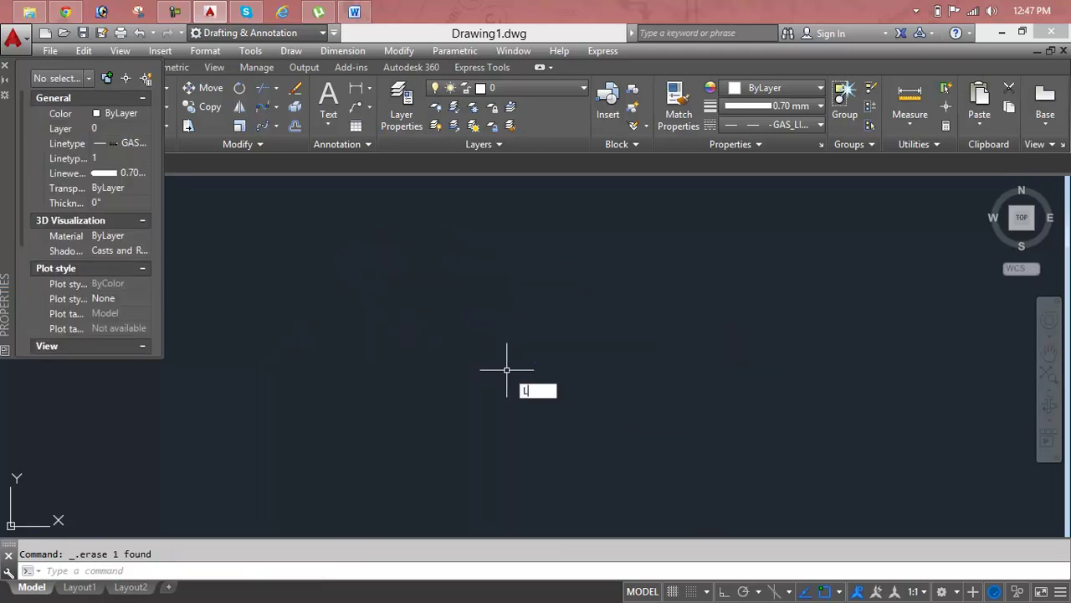
key("Return")
left_click(293, 373)
left_click(457, 266)
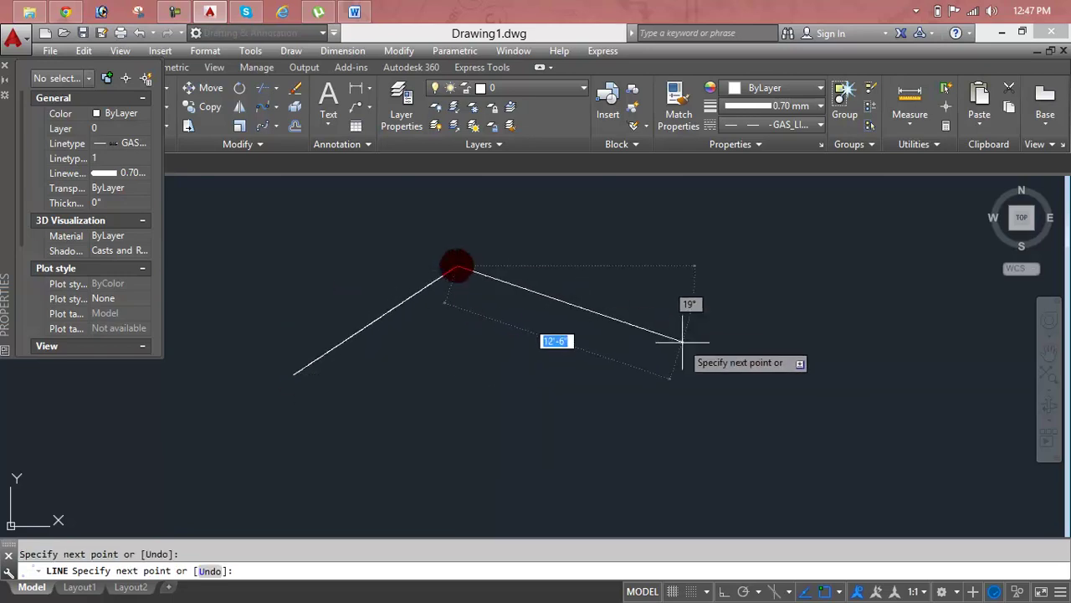
left_click(682, 346)
left_click(855, 255)
left_click(965, 361)
key("Return")
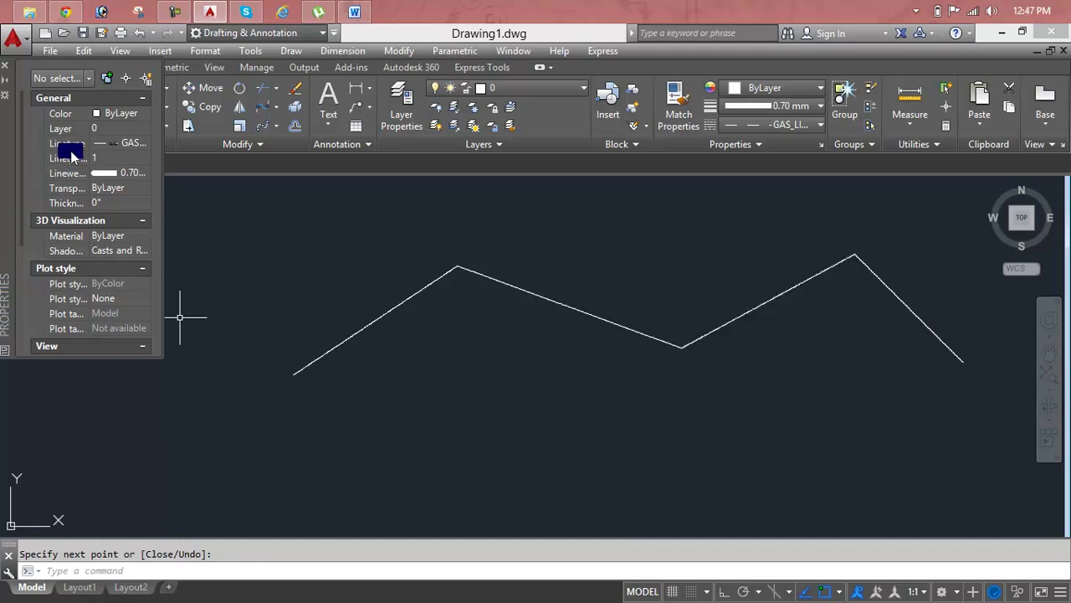
left_click(258, 146)
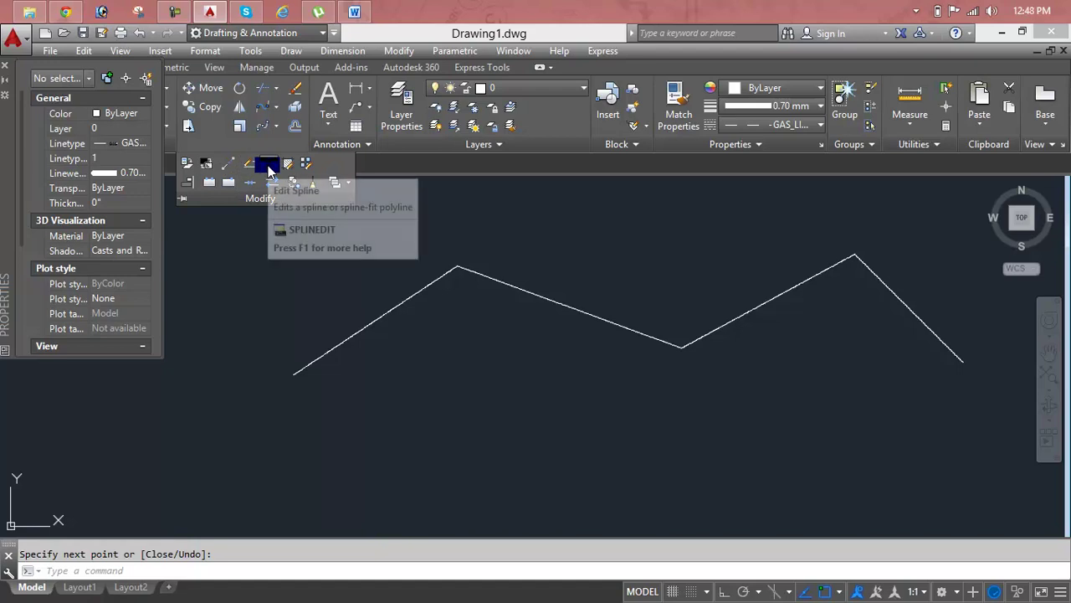
Try Edit Spline on a zigzag line, which is rejected as not a spline, then cancel.
left_click(267, 165)
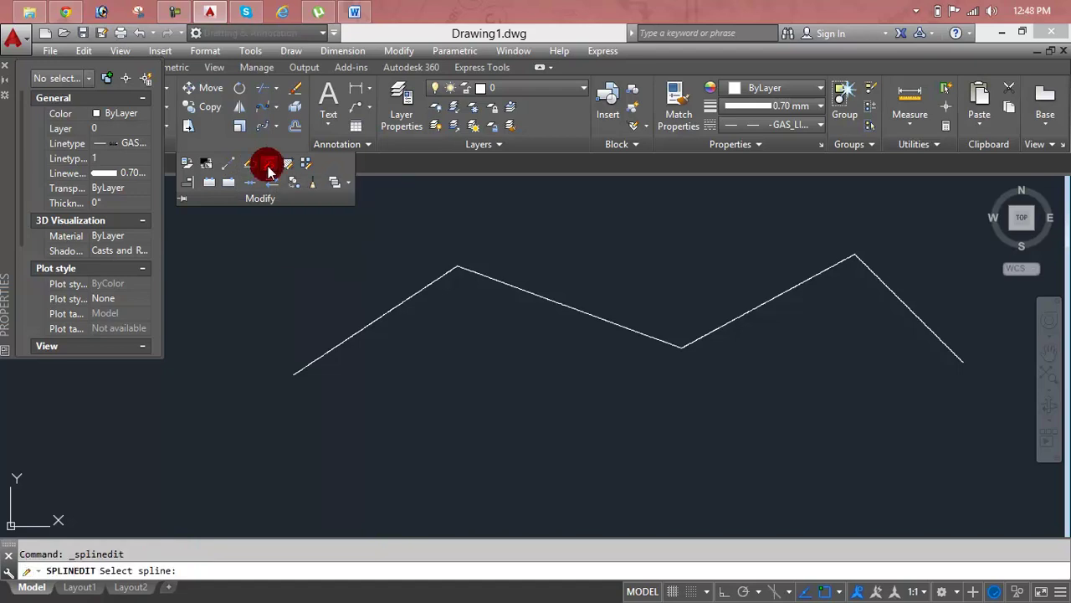
left_click(421, 291)
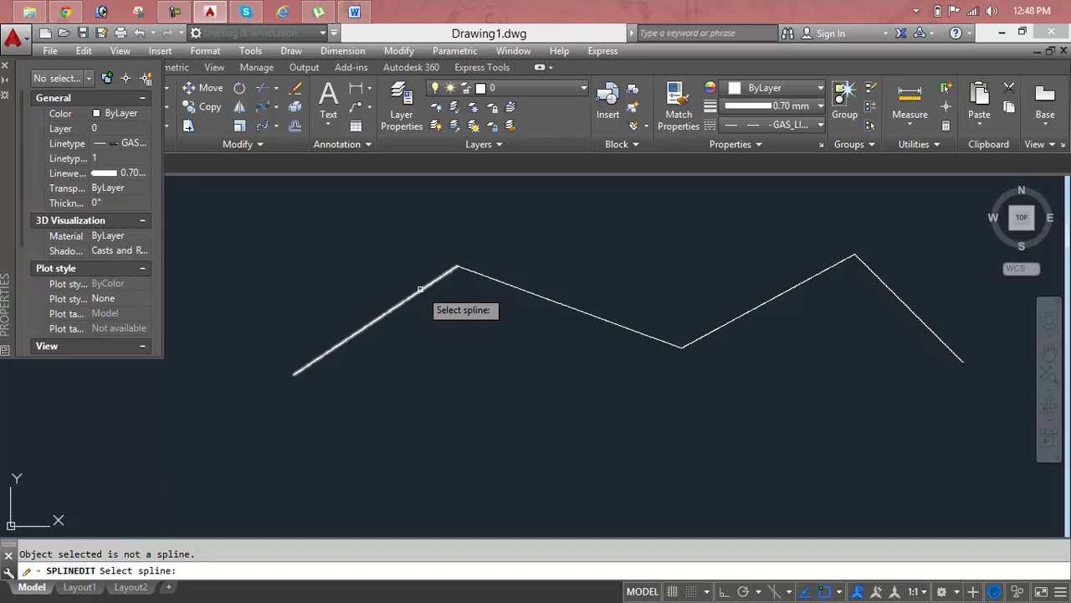
left_click(913, 242)
left_click(346, 381)
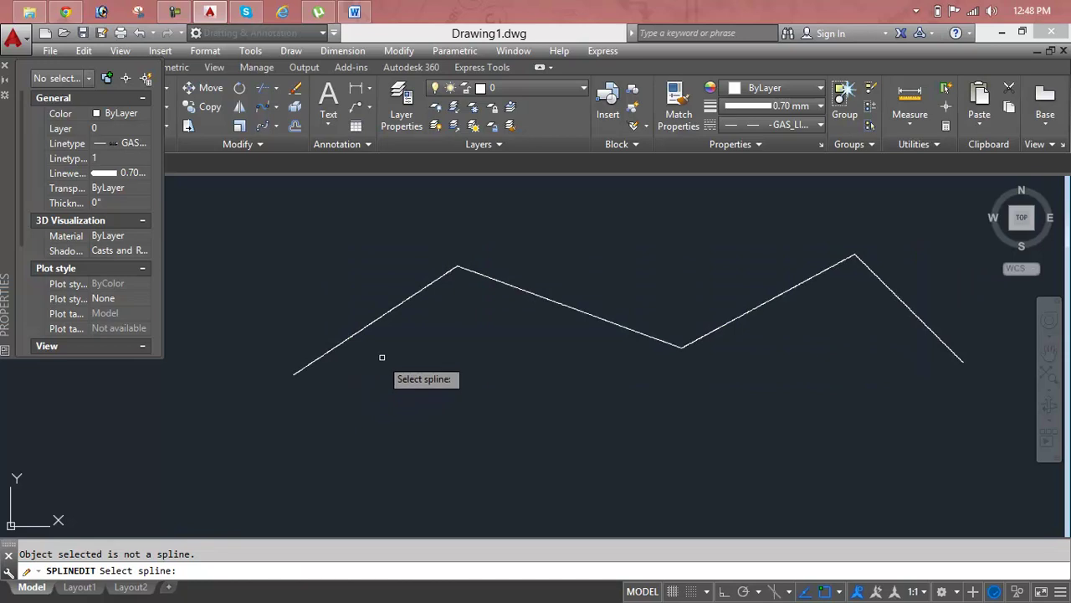
key("Escape")
key("Escape")
Crossing-select the four zigzag lines, delete them, and close the Properties palette.
left_click(363, 258)
left_click(535, 366)
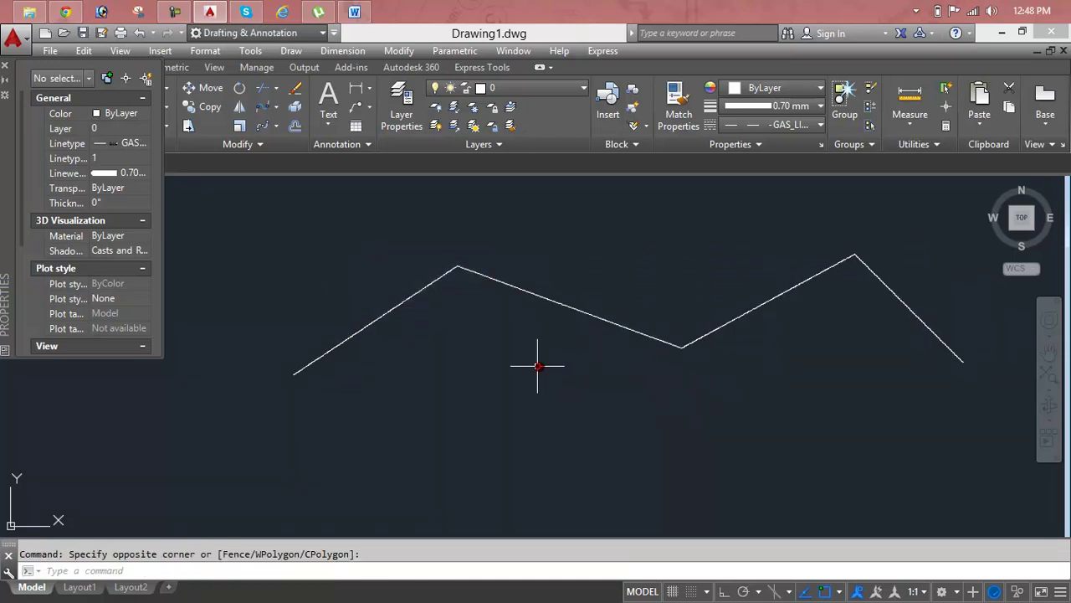
left_click(935, 251)
left_click(413, 394)
key("Delete")
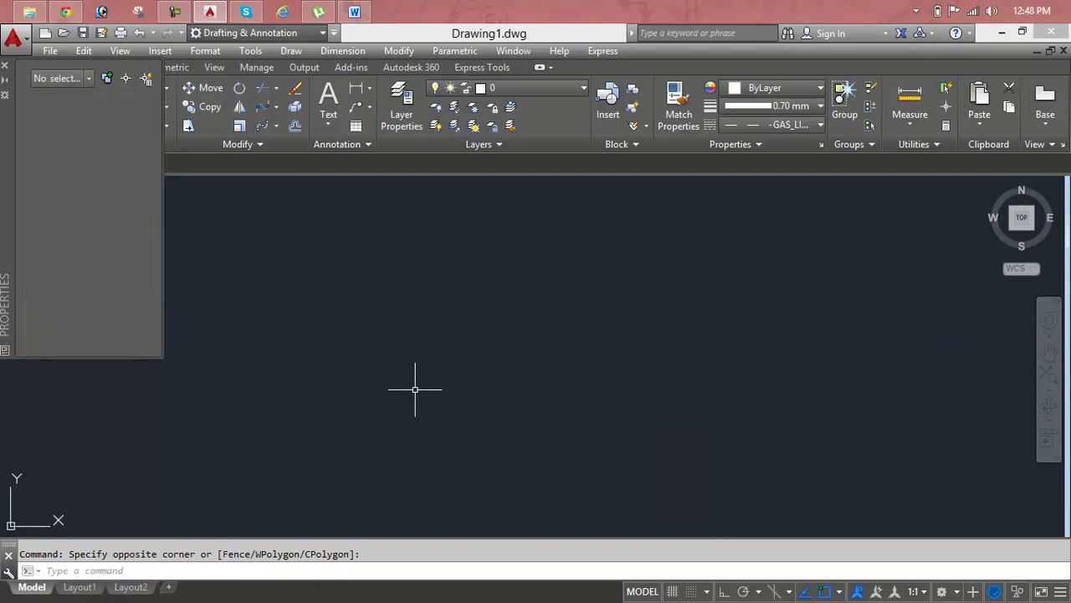
left_click(3, 67)
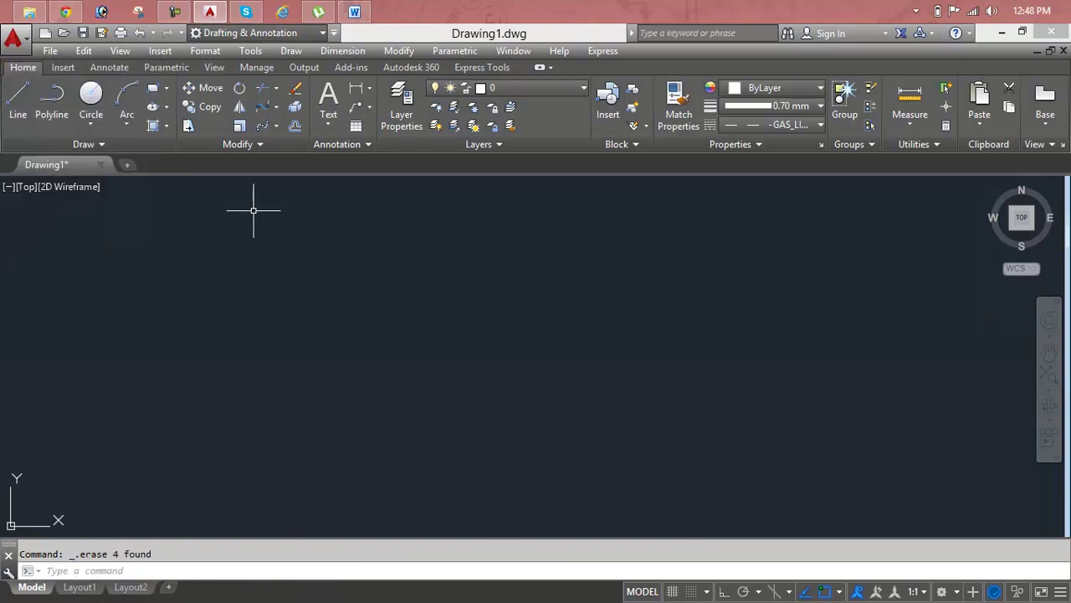